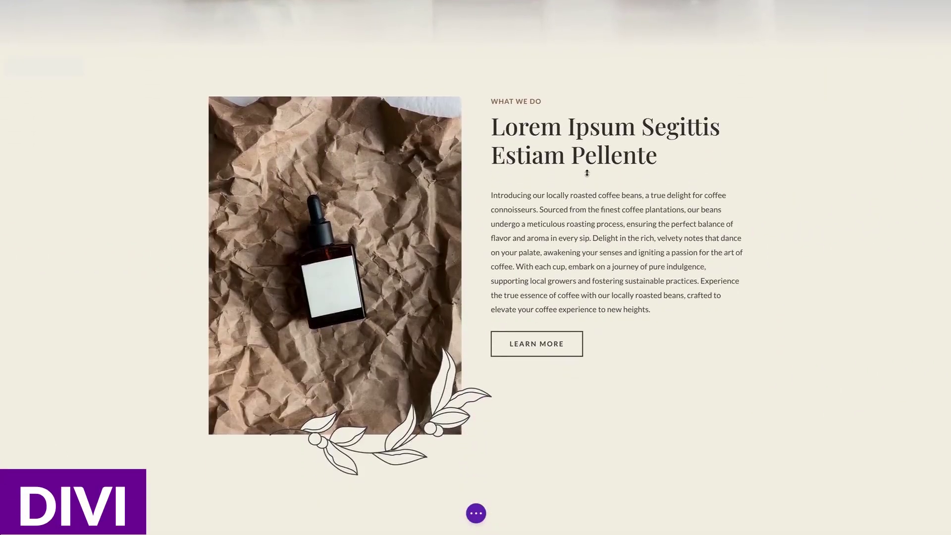
Step: Replace the heading beside the bottle image with "Enjoy The Best Coffee In Town"
{"action": "left_click", "coordinate": [587, 173]}
{"action": "key", "text": "ctrl+a"}
{"action": "type", "text": "Enjoy The Best Coffee In Town"}
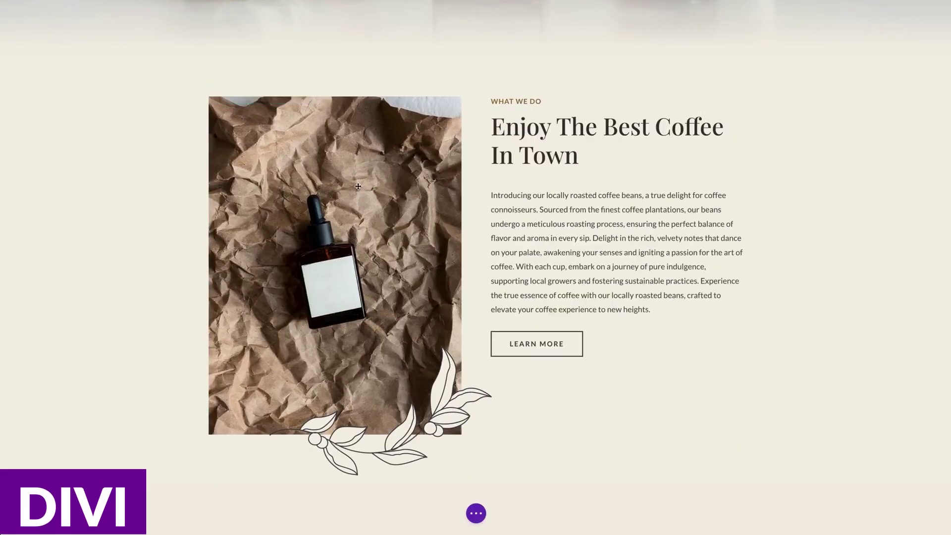
Step: Generate AI photos from the bottle image with the description "Coffee beans spilling from a coffee cup on crinkled brown paper"
{"action": "left_click", "coordinate": [333, 123]}
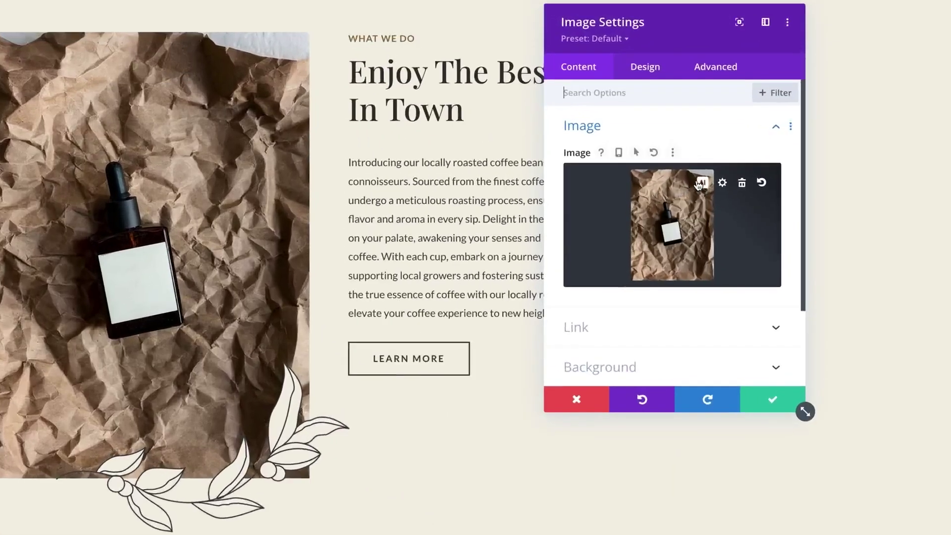
{"action": "left_click", "coordinate": [760, 210]}
{"action": "left_click", "coordinate": [625, 198]}
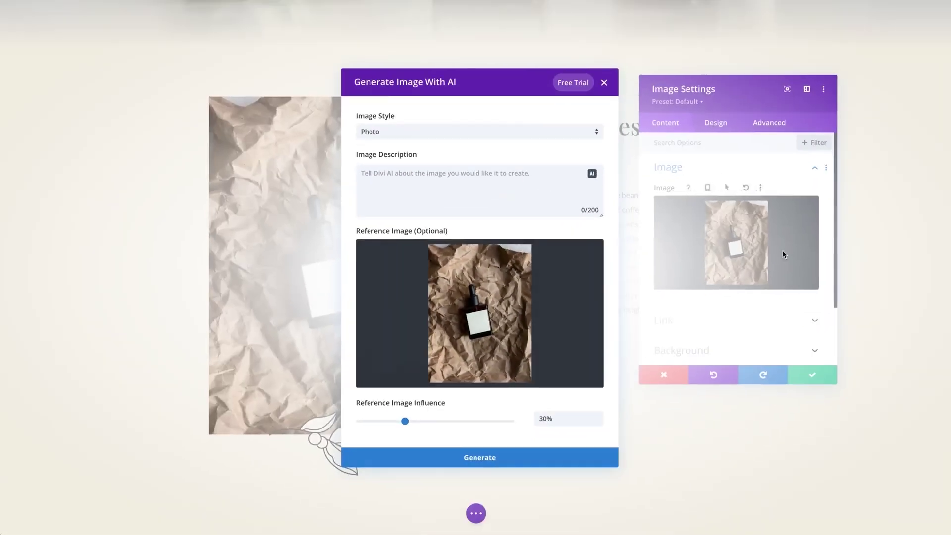
{"action": "left_click", "coordinate": [436, 217]}
{"action": "type", "text": "Coffee beans spilling from a coffee cup on crinkled brown"}
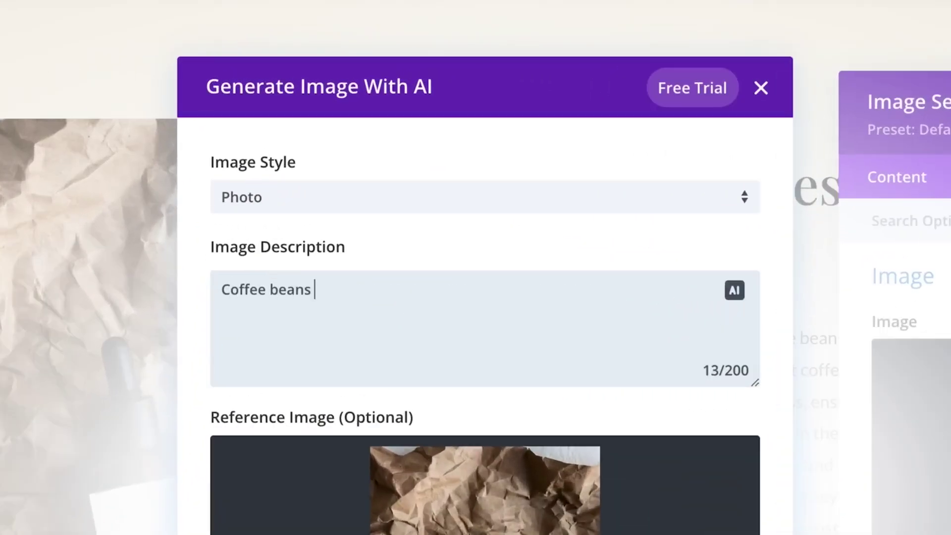
{"action": "type", "text": " paper"}
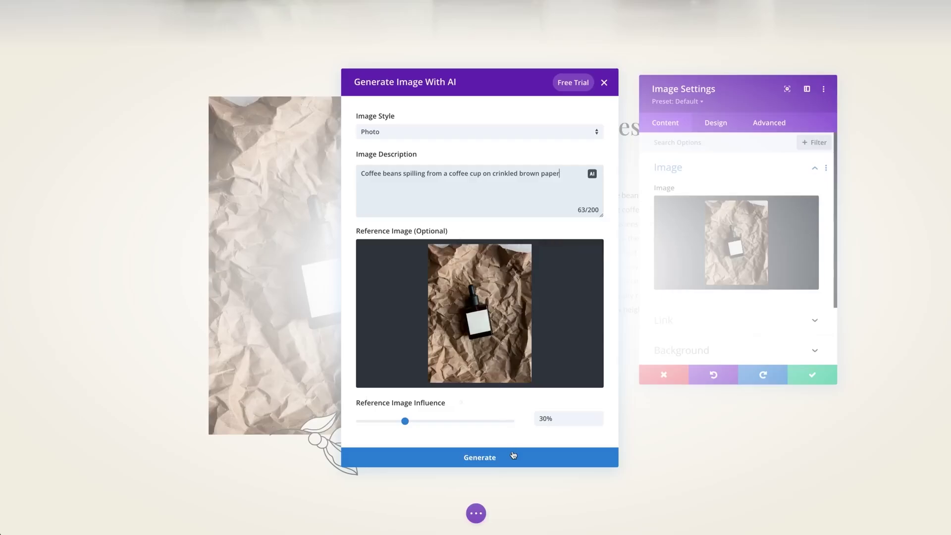
{"action": "left_click", "coordinate": [513, 455]}
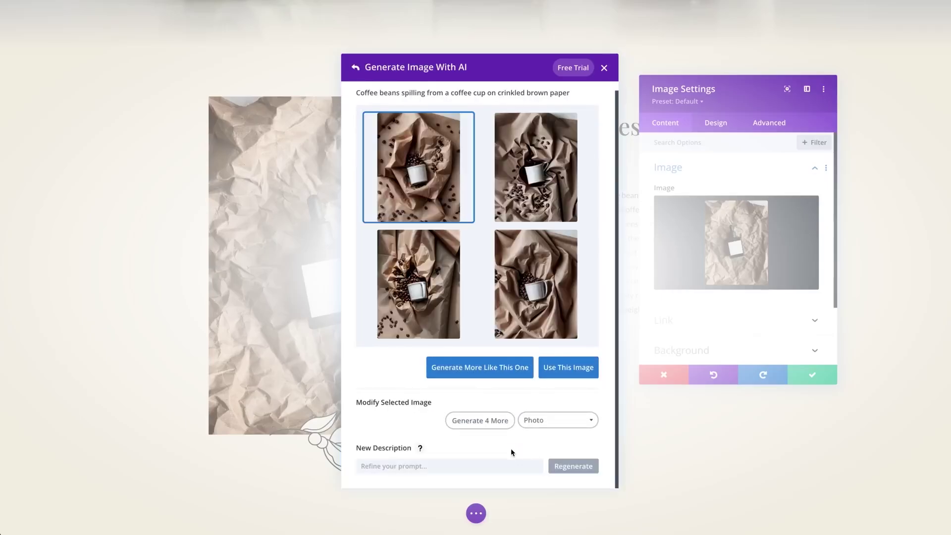
Step: Use the third generated photo, with the beans beside the cup, as the section's image
{"action": "mouse_move", "coordinate": [436, 195]}
{"action": "left_click", "coordinate": [417, 280]}
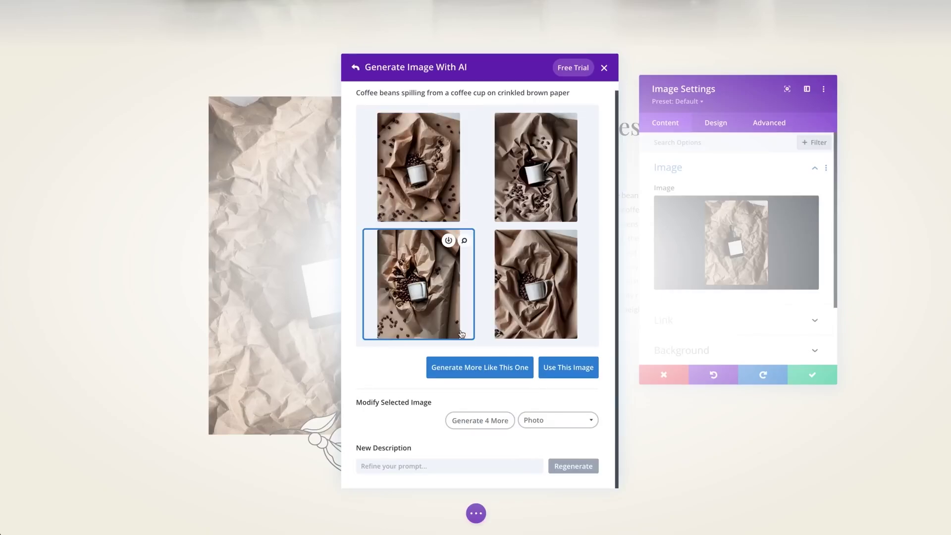
{"action": "left_click", "coordinate": [574, 375]}
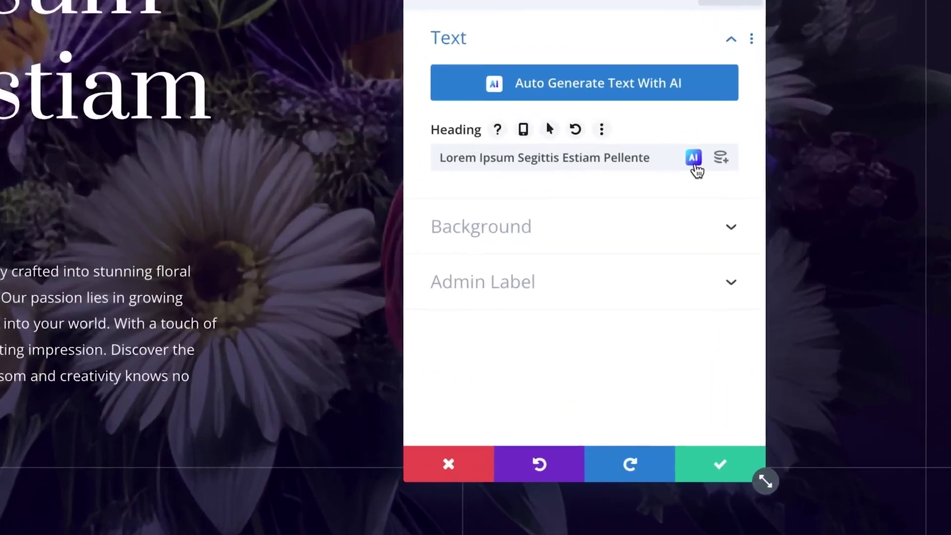
Step: Have AI write the heading from the prompt "A compelling title for my website's homepage"
{"action": "left_click", "coordinate": [694, 161]}
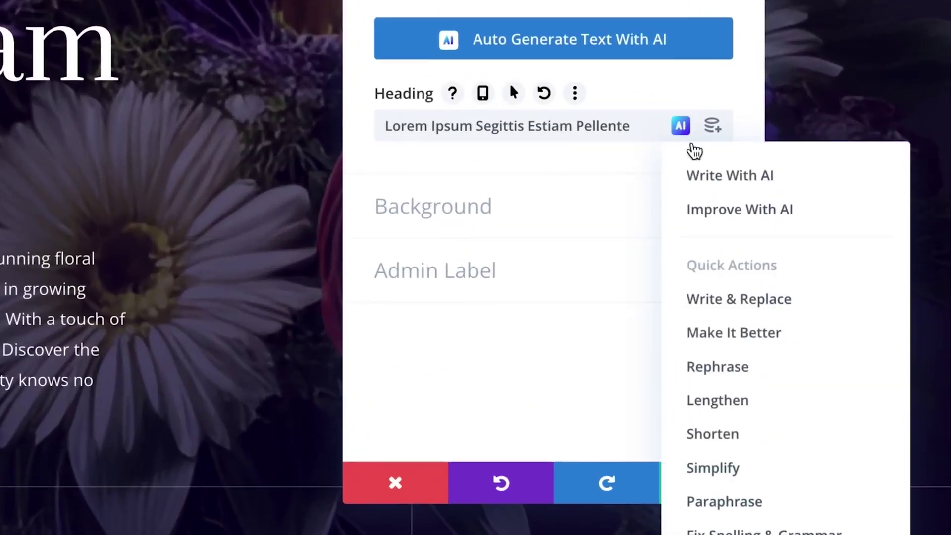
{"action": "left_click", "coordinate": [755, 209]}
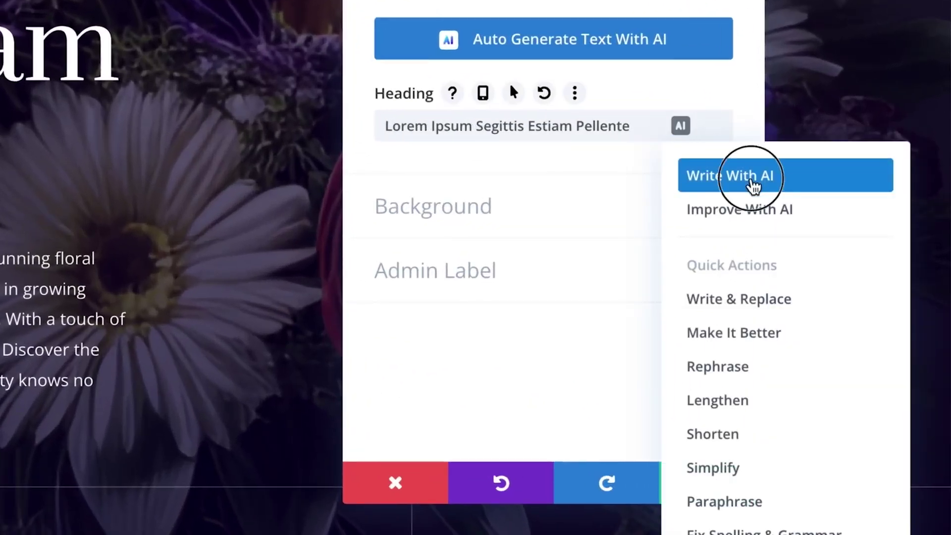
{"action": "left_click", "coordinate": [578, 265]}
{"action": "type", "text": "A compelling title for my website's homepage"}
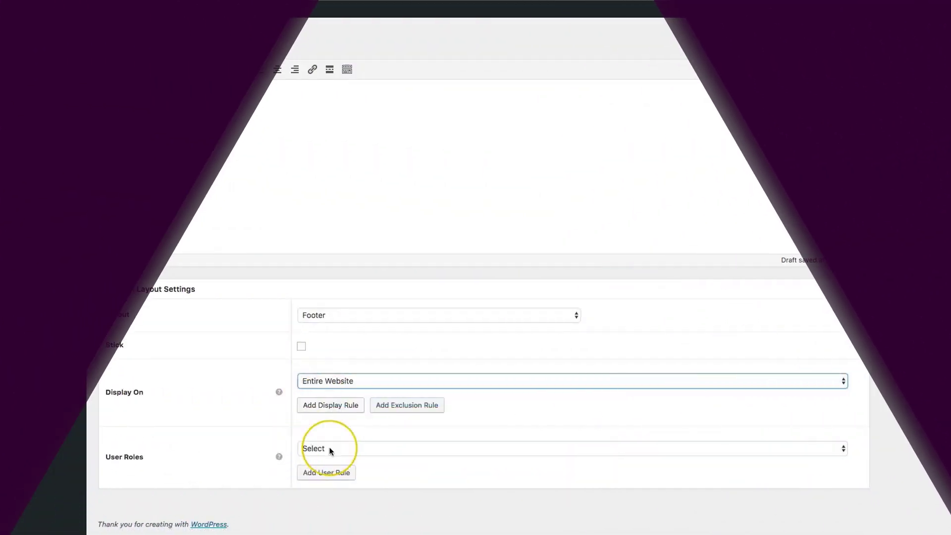
Step: Set the footer layout's user roles to All and open the layout in Elementor
{"action": "left_click", "coordinate": [329, 448]}
{"action": "left_click", "coordinate": [316, 469]}
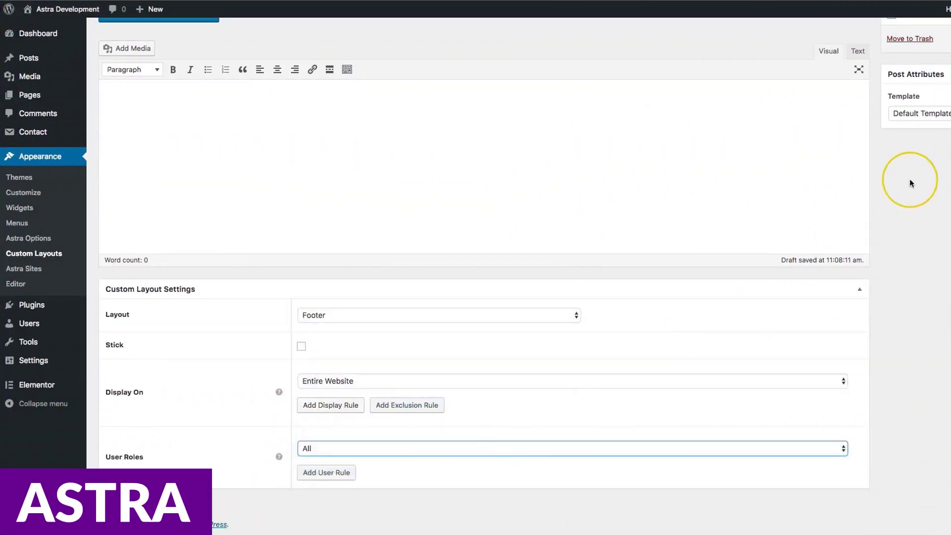
{"action": "scroll", "coordinate": [886, 193], "scroll_direction": "up", "scroll_amount": 5}
{"action": "left_click", "coordinate": [876, 185]}
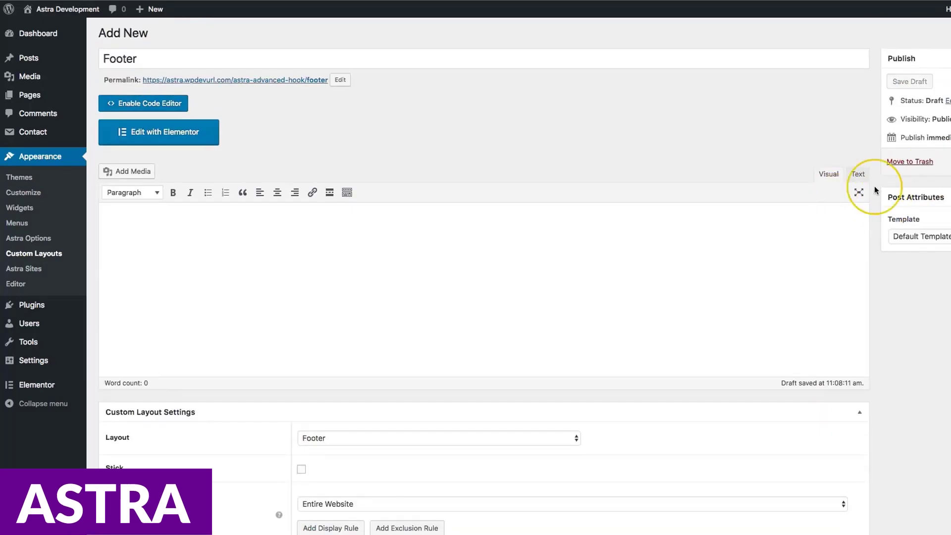
{"action": "left_click", "coordinate": [159, 168]}
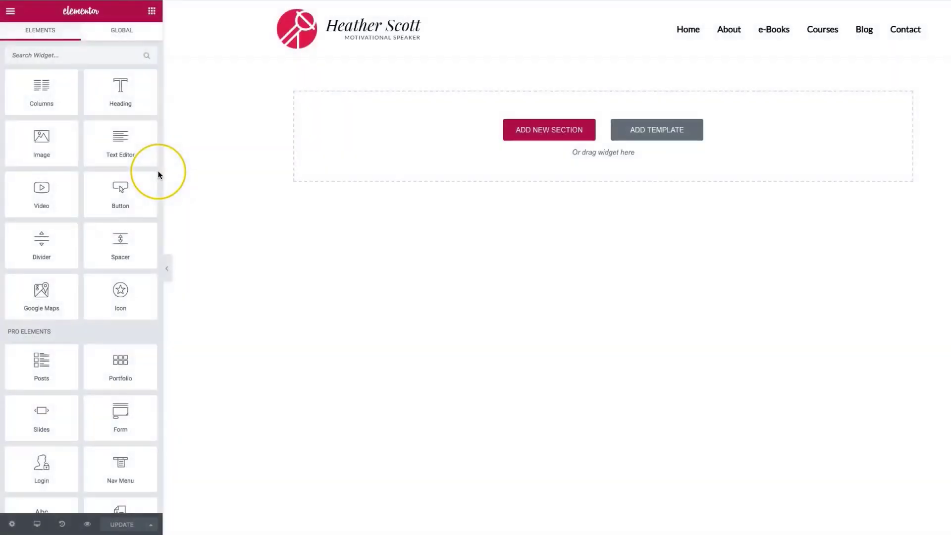
Step: Add a four-column section and place an Image widget with the Astra logo in its first column
{"action": "left_click", "coordinate": [547, 132]}
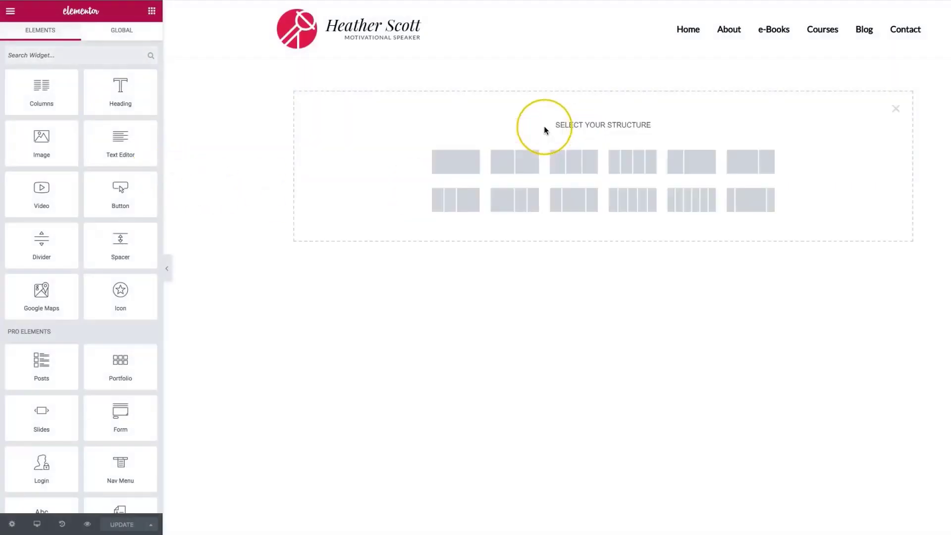
{"action": "left_click", "coordinate": [616, 159]}
{"action": "left_click", "coordinate": [75, 55]}
{"action": "type", "text": "image"}
{"action": "left_click_drag", "start_coordinate": [44, 105], "coordinate": [358, 93]}
{"action": "left_click", "coordinate": [700, 322]}
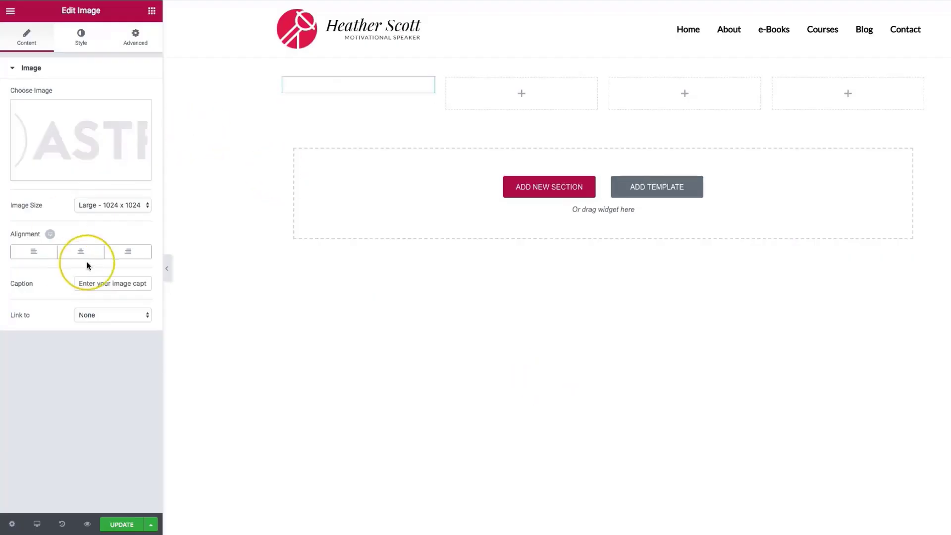
Step: Enter "logo" in the Astra logo image's advanced settings
{"action": "left_click", "coordinate": [135, 37]}
{"action": "left_click", "coordinate": [64, 334]}
{"action": "type", "text": "logo"}
Step: Find the Icon List widget and place it in the section's second column
{"action": "left_click", "coordinate": [150, 16]}
{"action": "type", "text": "list"}
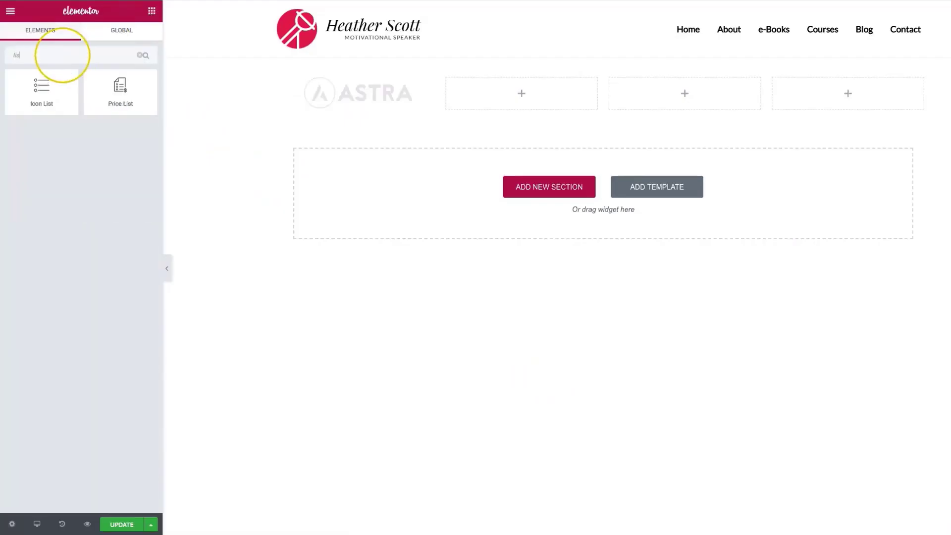
{"action": "left_click_drag", "start_coordinate": [41, 84], "coordinate": [521, 96]}
Step: Set the Icon List's text color to white
{"action": "left_click", "coordinate": [80, 37]}
{"action": "left_click", "coordinate": [72, 221]}
{"action": "left_click", "coordinate": [123, 117]}
{"action": "left_click", "coordinate": [28, 121]}
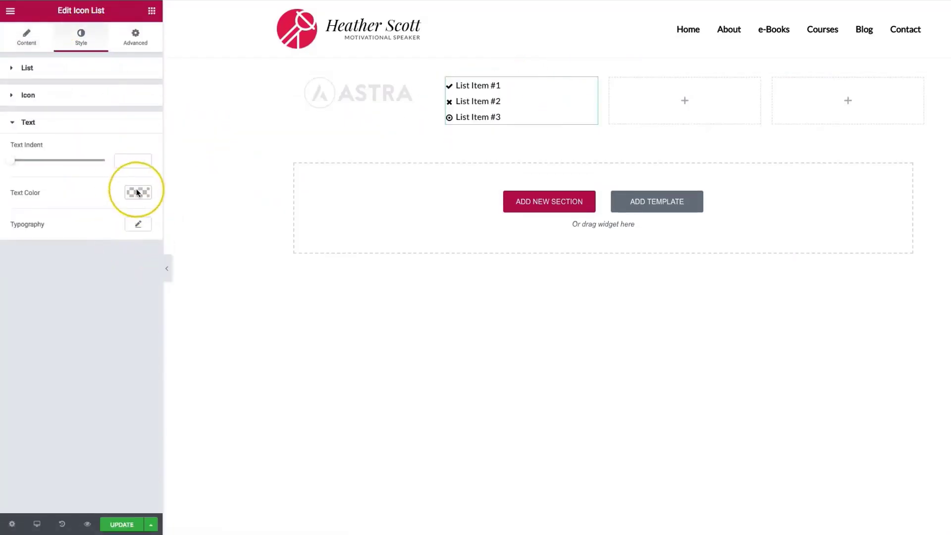
{"action": "left_click", "coordinate": [138, 191]}
Step: Give the four-column section a black background
{"action": "left_click", "coordinate": [576, 65]}
{"action": "left_click", "coordinate": [81, 129]}
{"action": "left_click", "coordinate": [144, 259]}
Step: Find the Google Maps widget and place it in the section's third column
{"action": "left_click", "coordinate": [152, 10]}
{"action": "type", "text": "map"}
{"action": "left_click_drag", "start_coordinate": [43, 90], "coordinate": [694, 98]}
Step: Place a Search Form widget in the fourth column and select the section for editing
{"action": "left_click", "coordinate": [152, 10]}
{"action": "type", "text": "fiorm"}
{"action": "left_click_drag", "start_coordinate": [117, 89], "coordinate": [726, 89]}
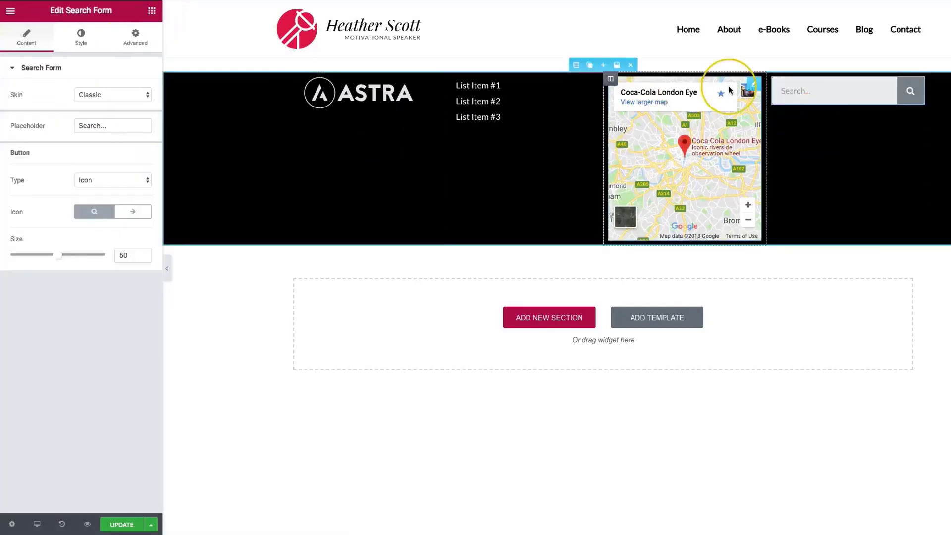
{"action": "left_click", "coordinate": [610, 79]}
{"action": "left_click", "coordinate": [575, 66]}
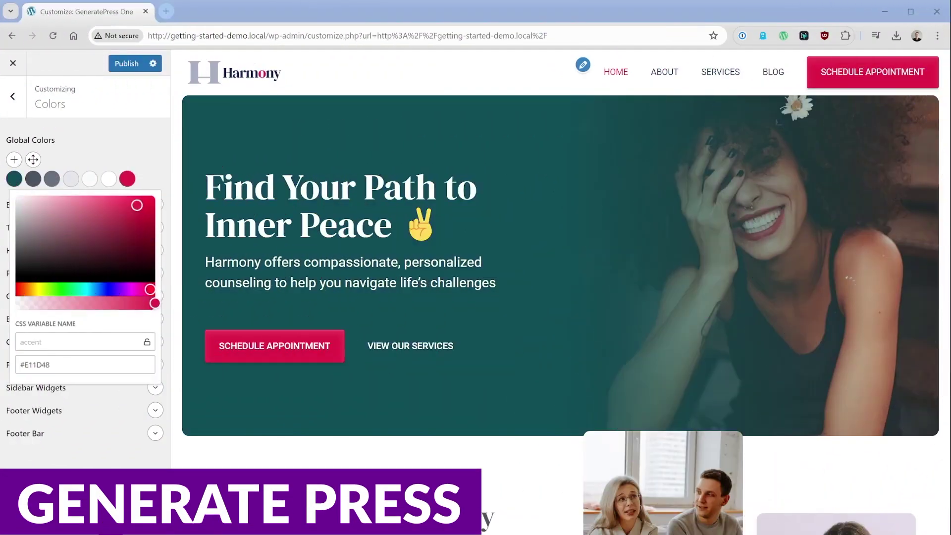
Step: Set the accent global color to #875E6F and publish the change
{"action": "triple_click", "coordinate": [84, 364]}
{"action": "type", "text": "#875E6F"}
{"action": "left_click", "coordinate": [93, 130]}
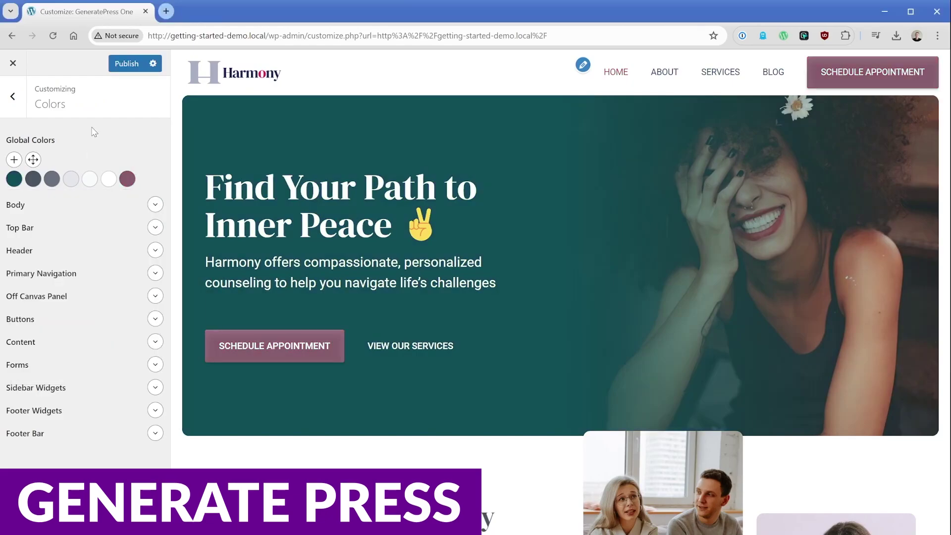
{"action": "left_click", "coordinate": [127, 63]}
Step: Look over the Typography settings, including the font manager and heading styles
{"action": "left_click", "coordinate": [12, 96]}
{"action": "left_click", "coordinate": [64, 253]}
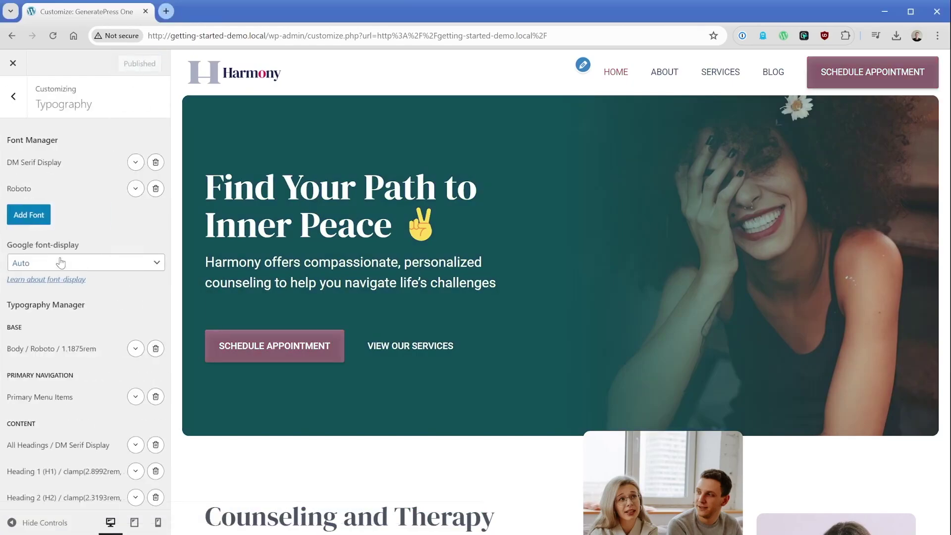
{"action": "left_click", "coordinate": [13, 96]}
Step: Replace the site logo with the uncropped Lawn Pros logo and publish the change
{"action": "left_click", "coordinate": [61, 189]}
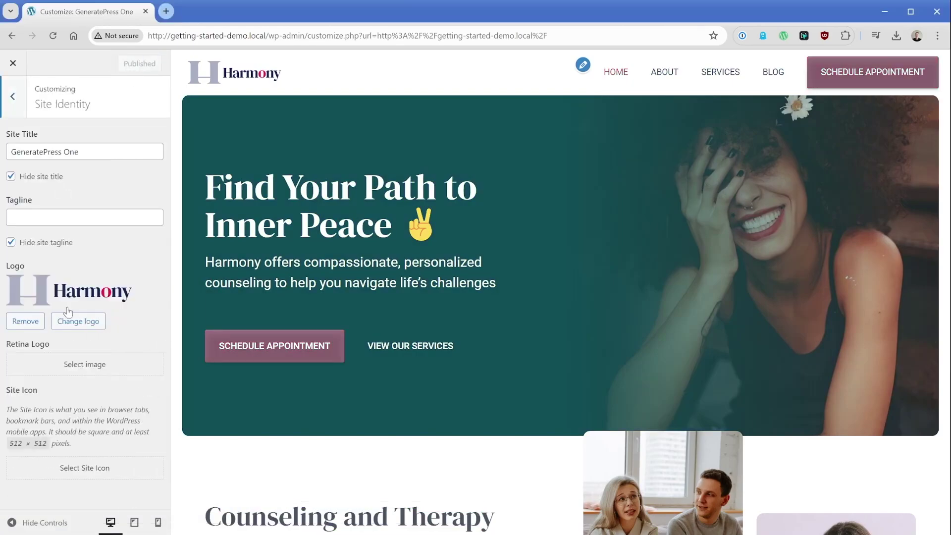
{"action": "left_click", "coordinate": [74, 321]}
{"action": "left_click", "coordinate": [144, 170]}
{"action": "left_click", "coordinate": [906, 502]}
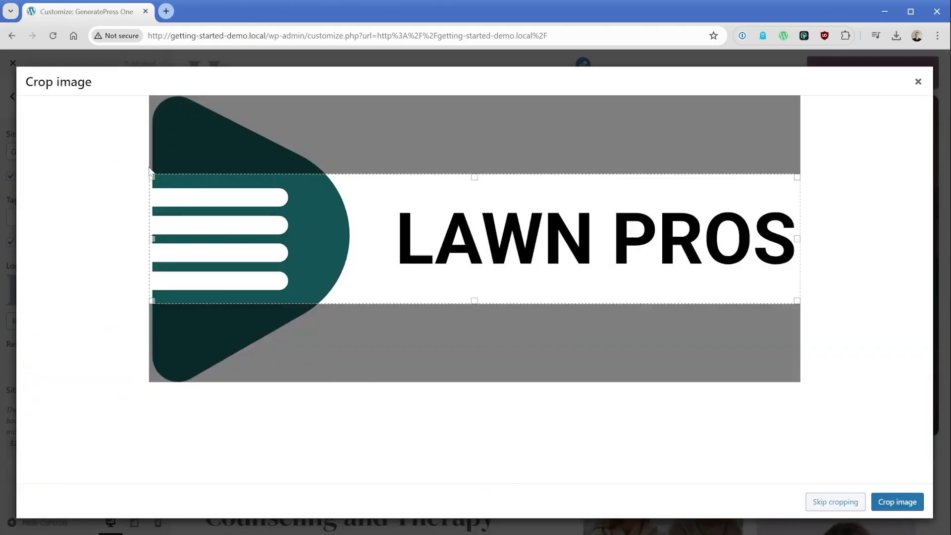
{"action": "left_click", "coordinate": [824, 502]}
{"action": "left_click", "coordinate": [127, 63]}
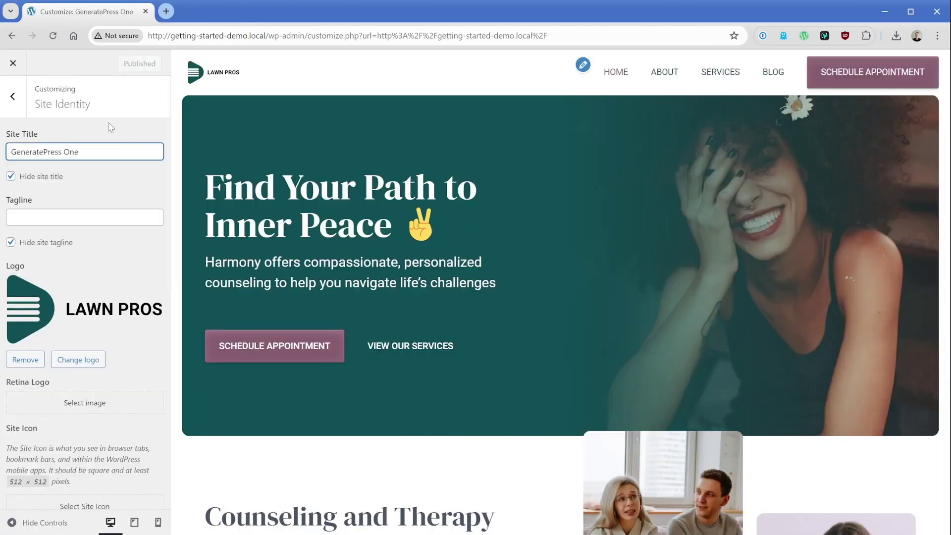
Step: Open the Home page for editing and replace the hero image with Lawncare-hero.jpg from the media library
{"action": "left_click", "coordinate": [13, 63]}
{"action": "left_click", "coordinate": [261, 58]}
{"action": "left_click", "coordinate": [584, 281]}
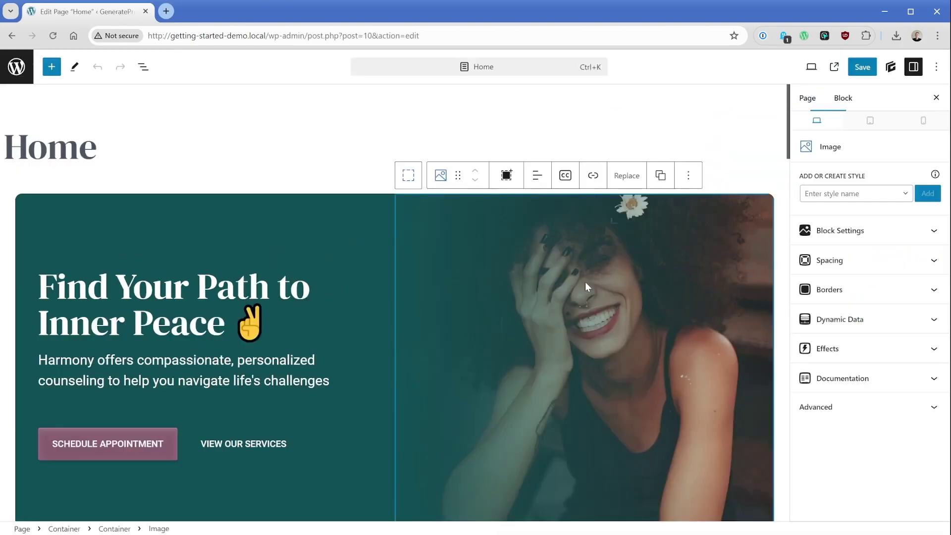
{"action": "left_click", "coordinate": [624, 175]}
{"action": "left_click", "coordinate": [649, 210]}
{"action": "left_click", "coordinate": [225, 195]}
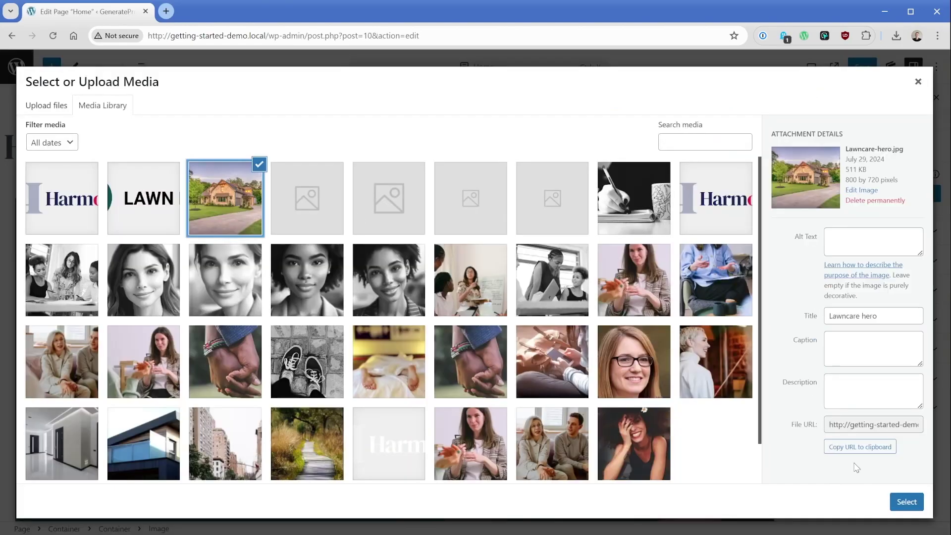
{"action": "left_click", "coordinate": [906, 502]}
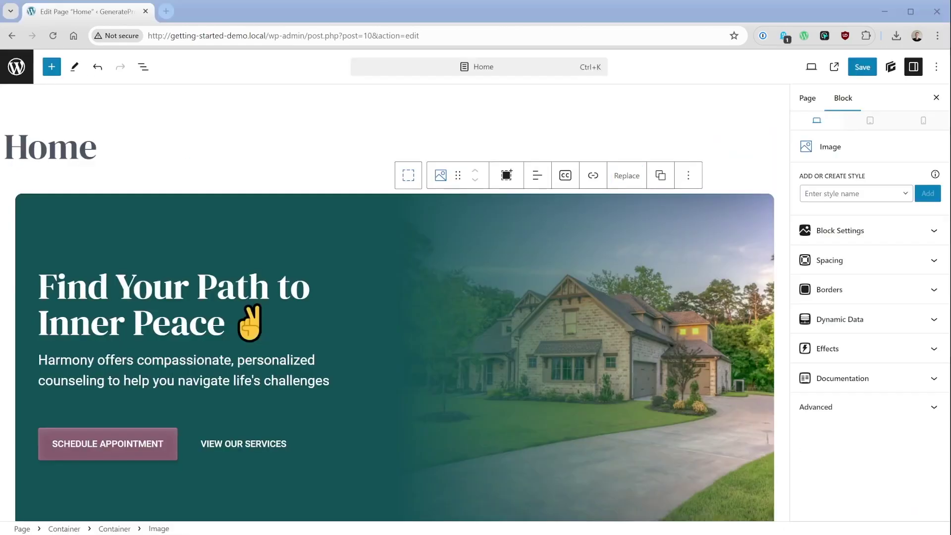
Step: Change the hero headline to "Expert Lawn Care & Landscaping Design" and the primary button text to "BOOK A CONSULTATION"
{"action": "triple_click", "coordinate": [173, 304]}
{"action": "type", "text": "Expert Lawn Care & Landscaping Design"}
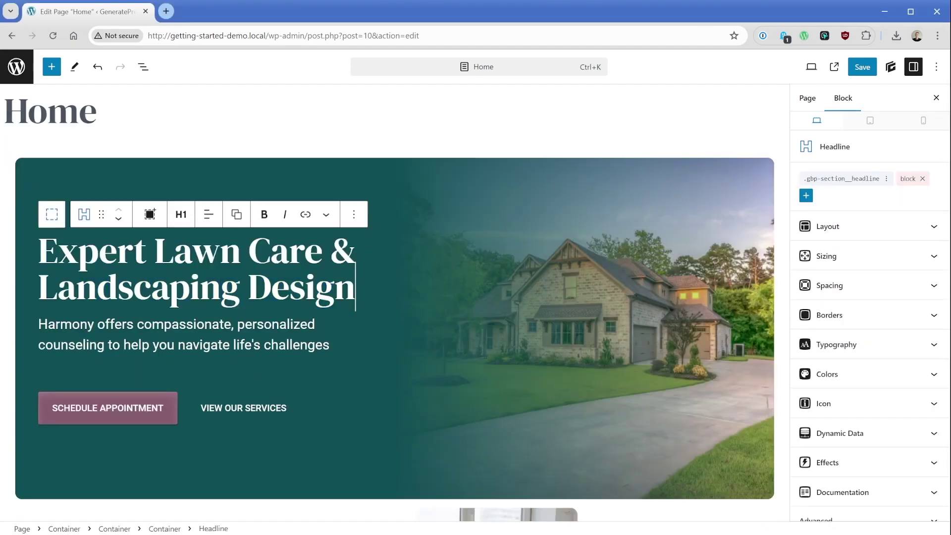
{"action": "triple_click", "coordinate": [105, 388]}
{"action": "type", "text": "BOOK A CONSULT"}
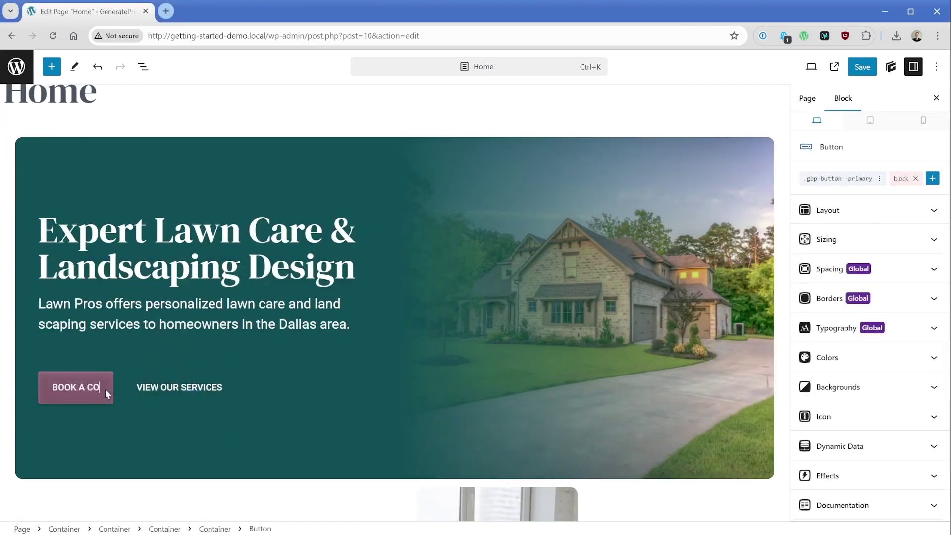
{"action": "type", "text": "ATION"}
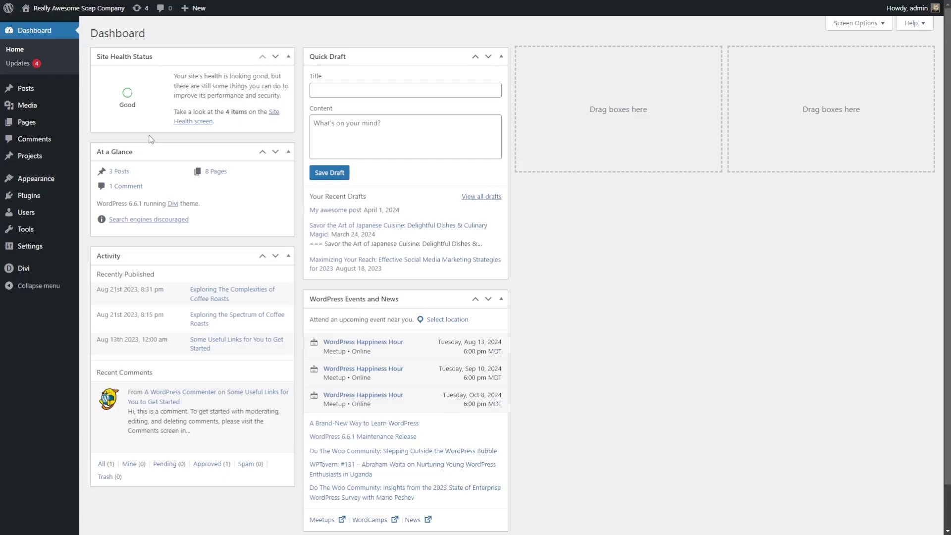
Step: List all pages, open Quick Edit for the first untitled draft and check its parent page options
{"action": "mouse_move", "coordinate": [31, 127]}
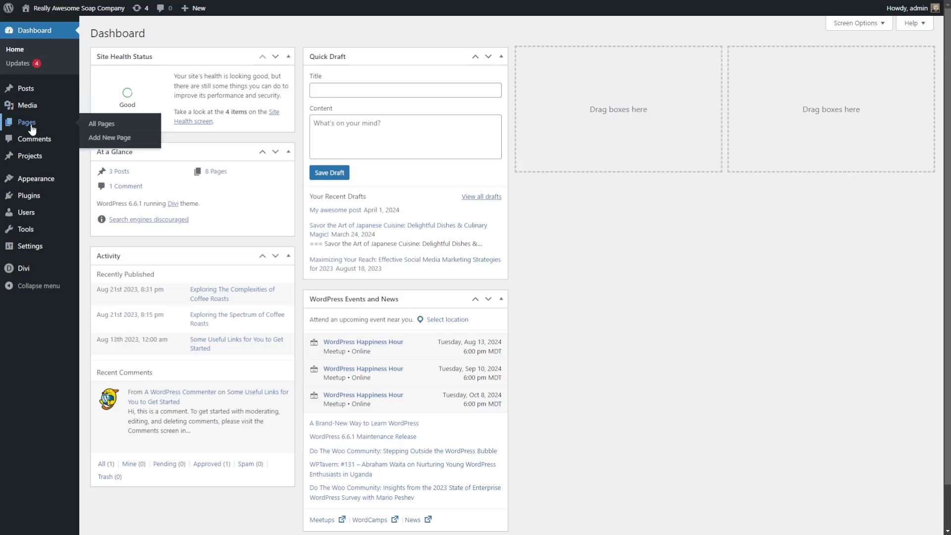
{"action": "left_click", "coordinate": [110, 129]}
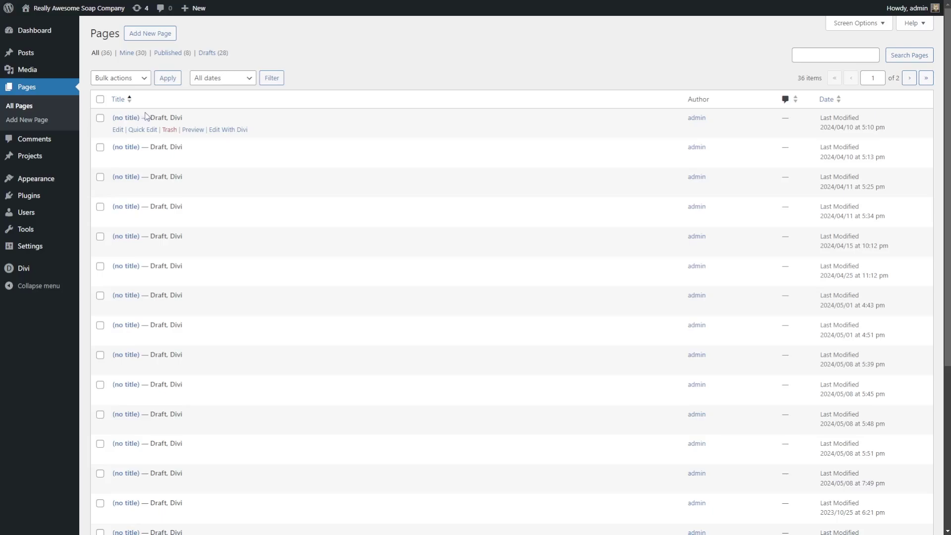
{"action": "left_click", "coordinate": [147, 133]}
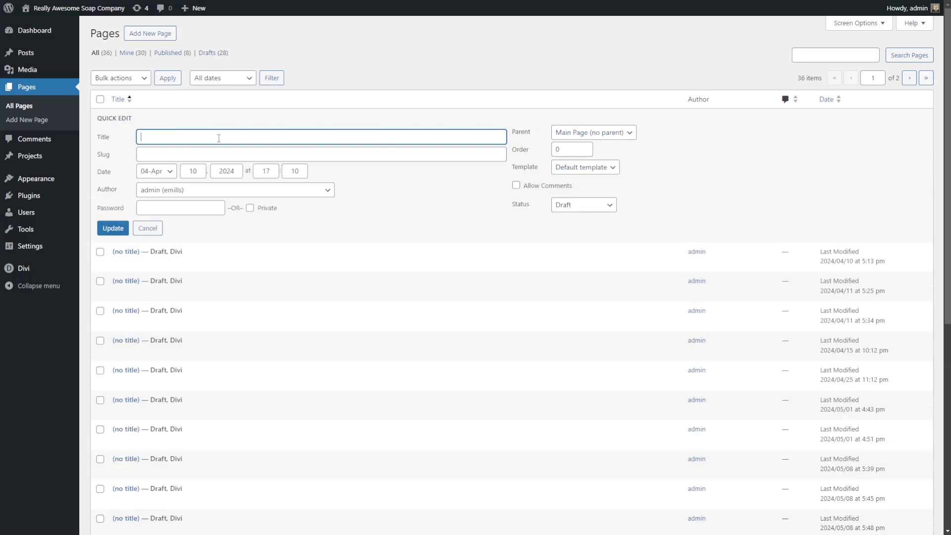
{"action": "left_click", "coordinate": [624, 138]}
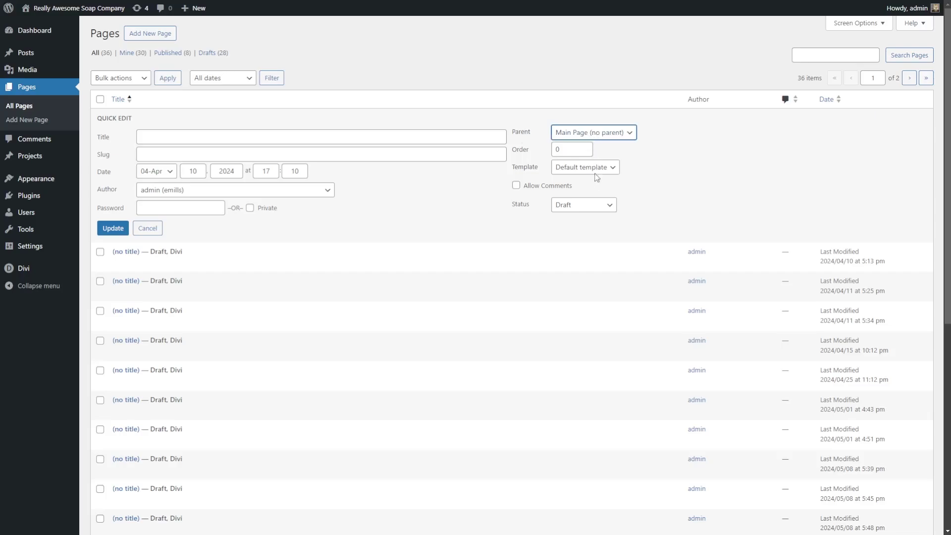
Step: Open the Permalink settings and review the available permalink structure options
{"action": "left_click", "coordinate": [297, 126]}
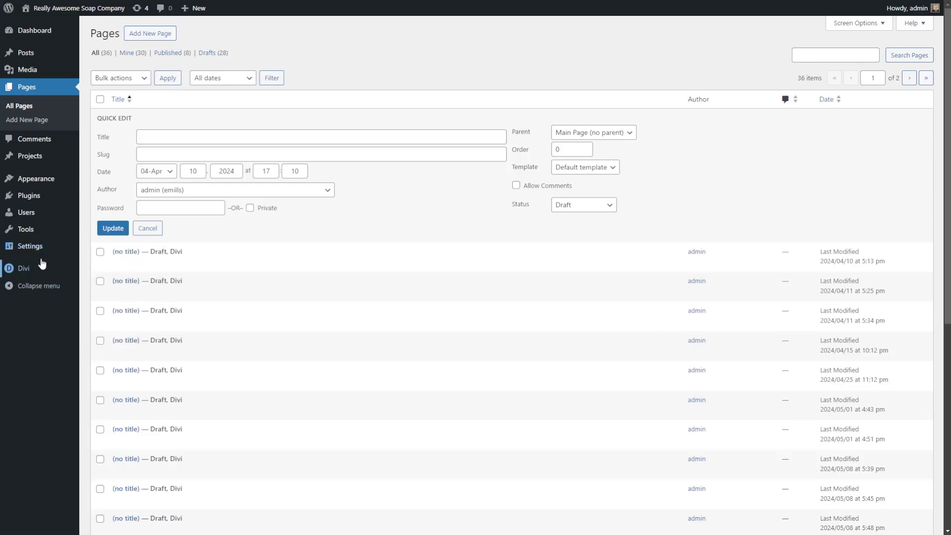
{"action": "mouse_move", "coordinate": [40, 248]}
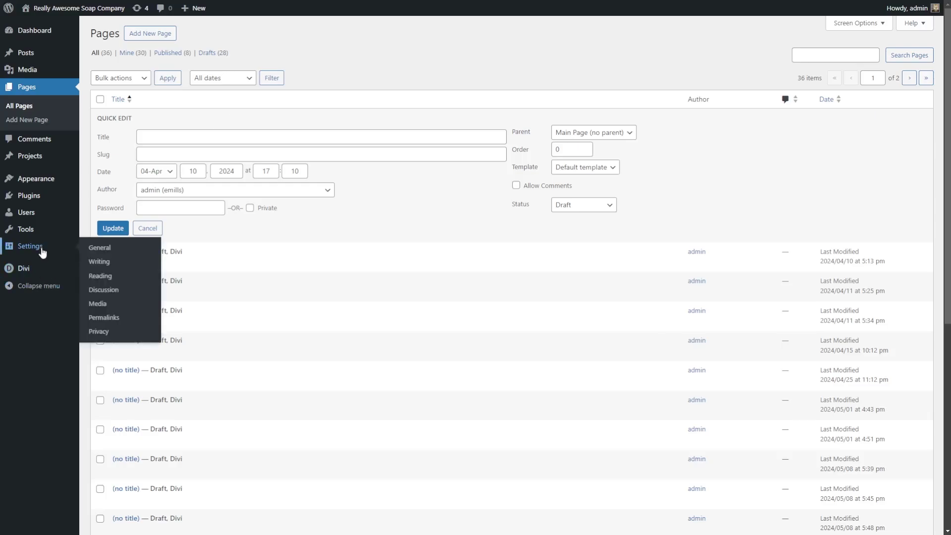
{"action": "left_click", "coordinate": [110, 322]}
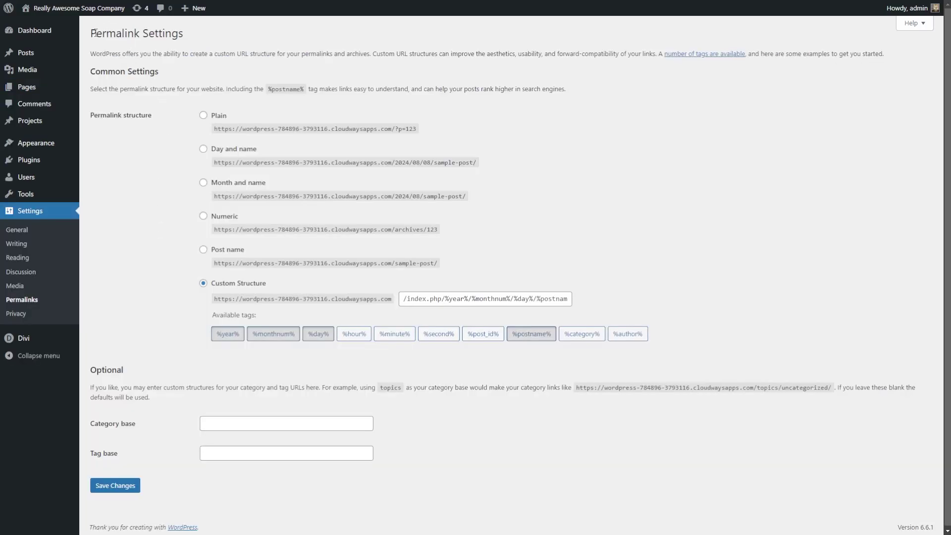
{"action": "left_click_drag", "start_coordinate": [96, 33], "coordinate": [188, 37]}
{"action": "left_click_drag", "start_coordinate": [145, 117], "coordinate": [94, 121]}
{"action": "left_click", "coordinate": [127, 126]}
Step: Open the menu editor, check First Menu's name and display location, and save the menu
{"action": "mouse_move", "coordinate": [52, 87]}
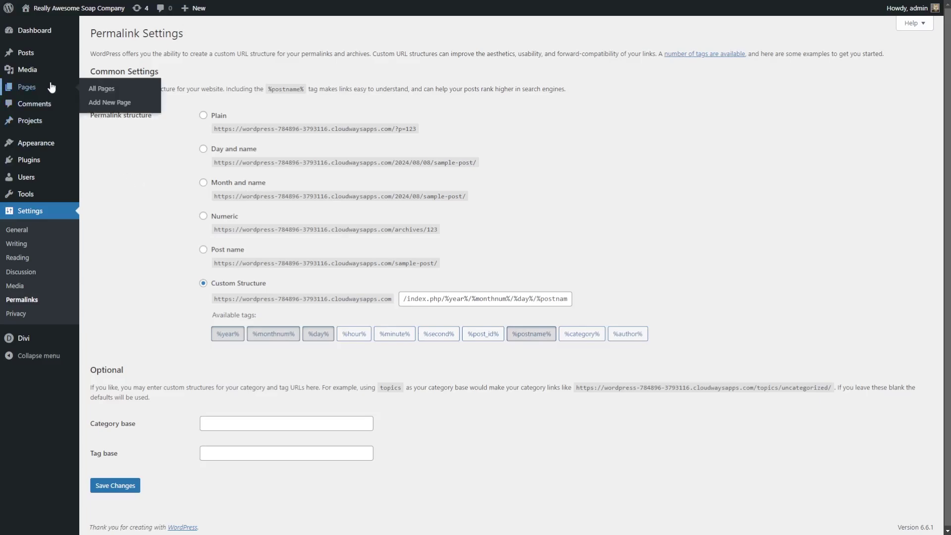
{"action": "mouse_move", "coordinate": [41, 149]}
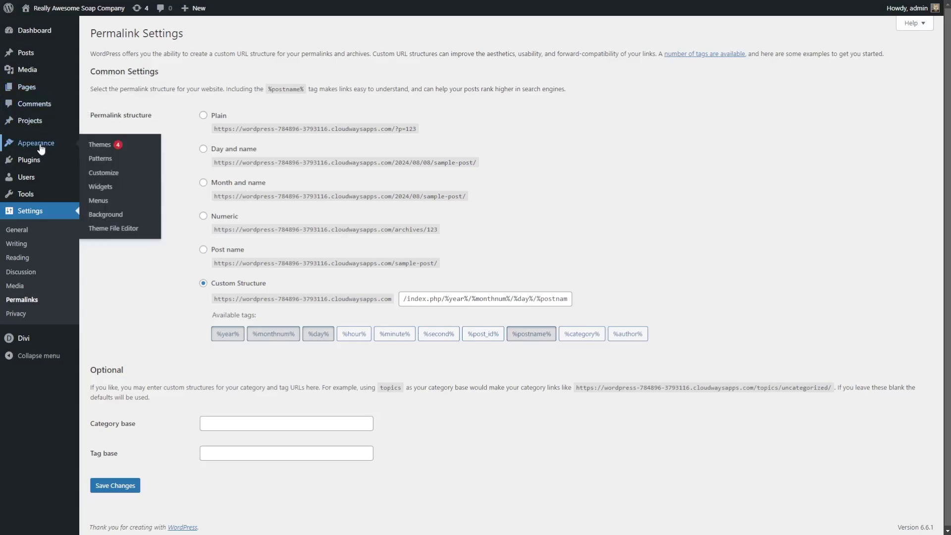
{"action": "left_click", "coordinate": [109, 204]}
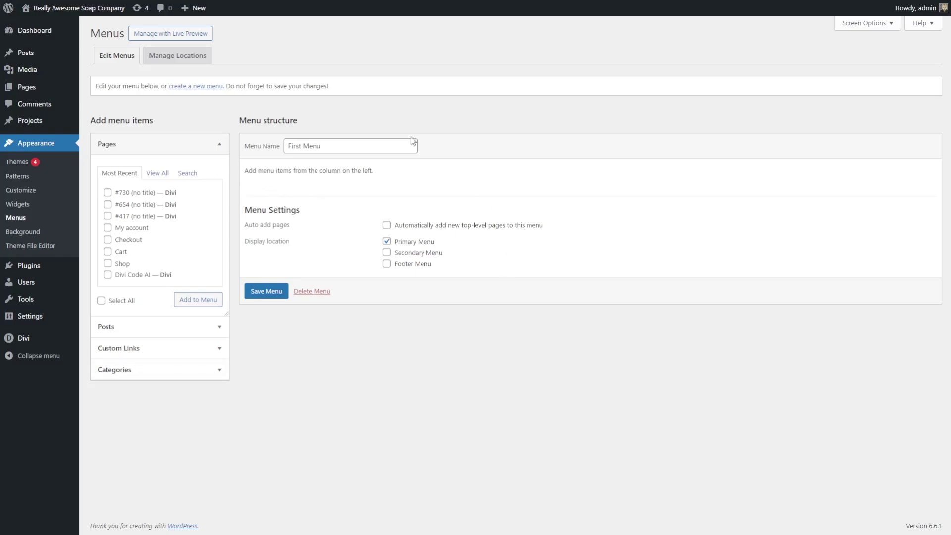
{"action": "left_click_drag", "start_coordinate": [233, 122], "coordinate": [279, 146]}
{"action": "left_click", "coordinate": [323, 136]}
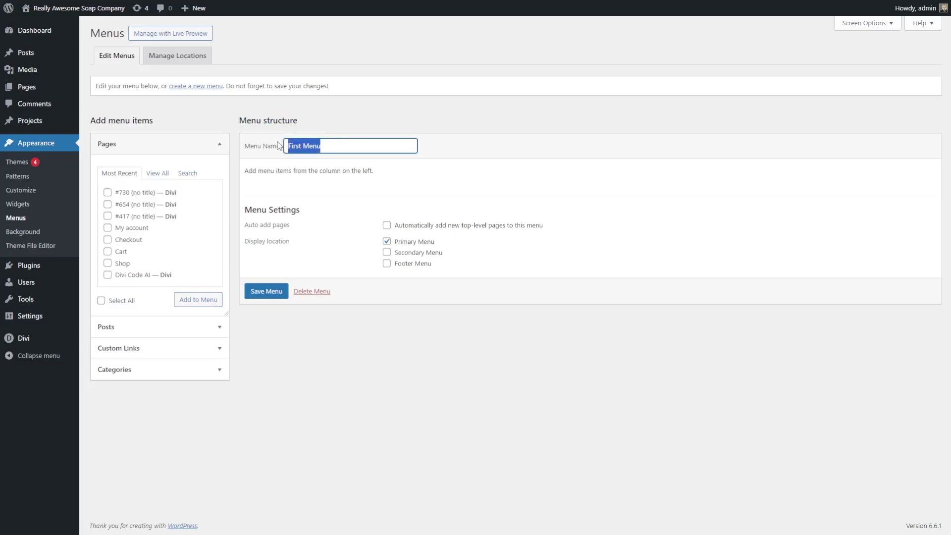
{"action": "left_click", "coordinate": [310, 159]}
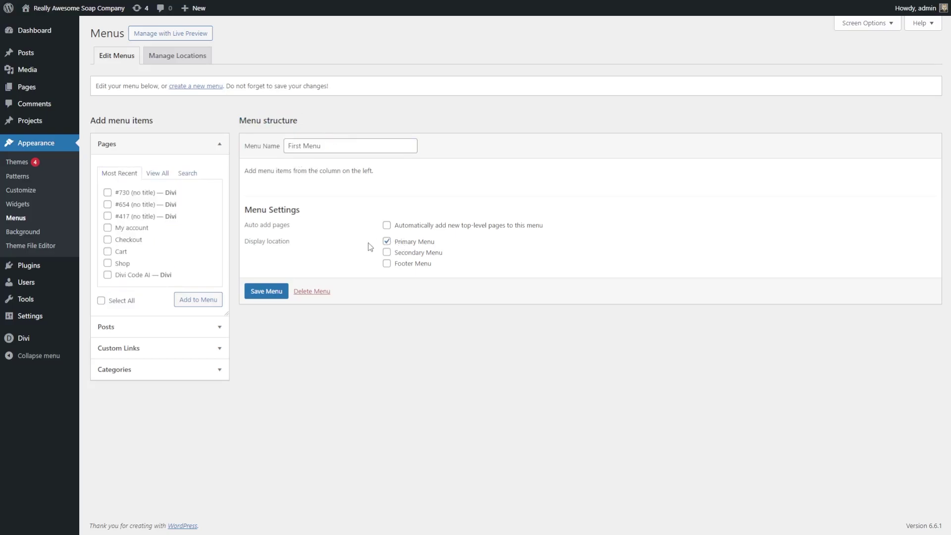
{"action": "left_click", "coordinate": [274, 294]}
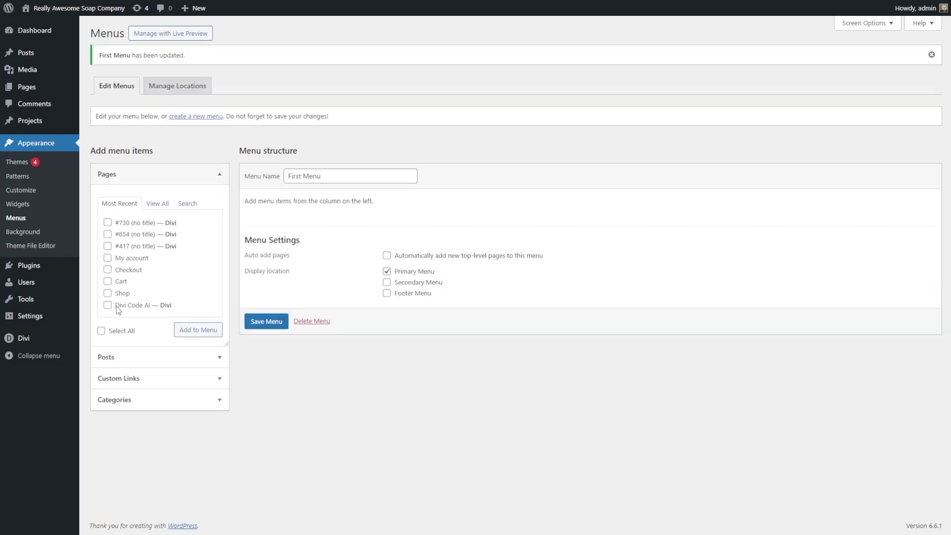
Step: Add the Cart, My account, Shop and Checkout pages to First Menu and nest Checkout under My account
{"action": "left_click", "coordinate": [107, 258]}
{"action": "left_click", "coordinate": [108, 281]}
{"action": "left_click", "coordinate": [189, 335]}
{"action": "left_click_drag", "start_coordinate": [268, 250], "coordinate": [268, 328]}
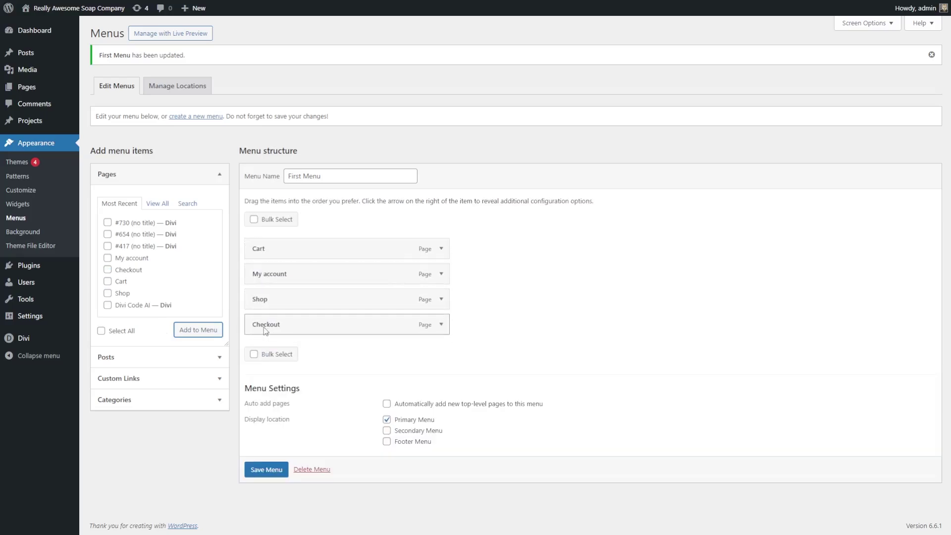
{"action": "left_click_drag", "start_coordinate": [264, 328], "coordinate": [277, 287]}
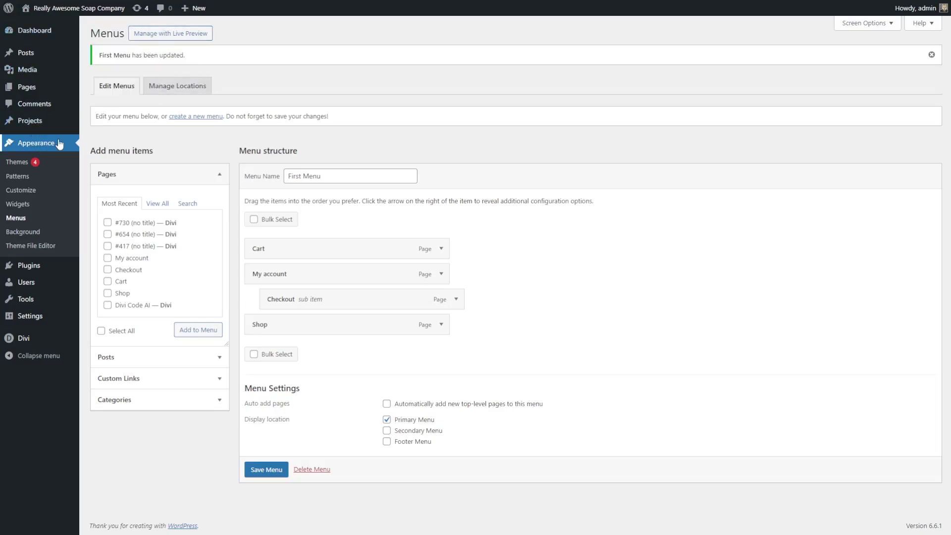
Step: Open the theme customizer and review the Typography and Background options in General Settings
{"action": "left_click", "coordinate": [25, 191]}
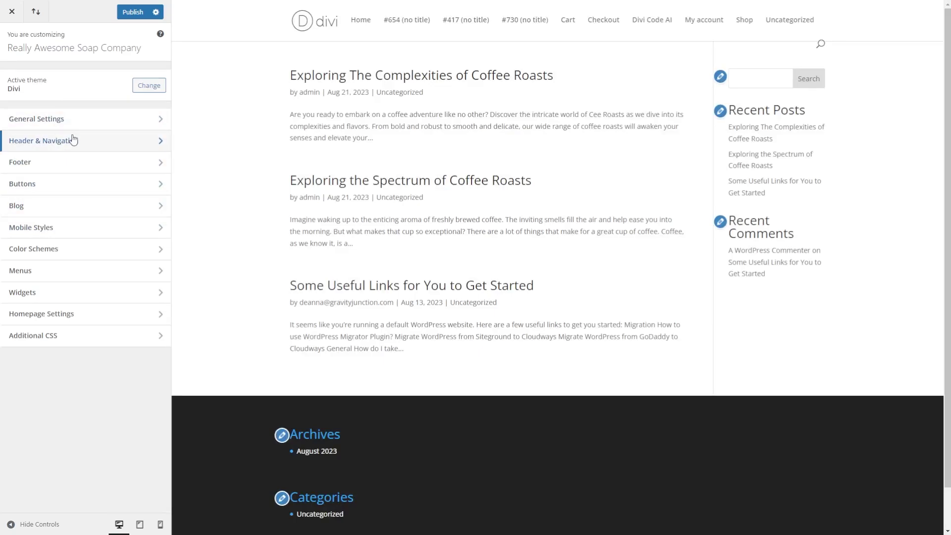
{"action": "left_click", "coordinate": [70, 162]}
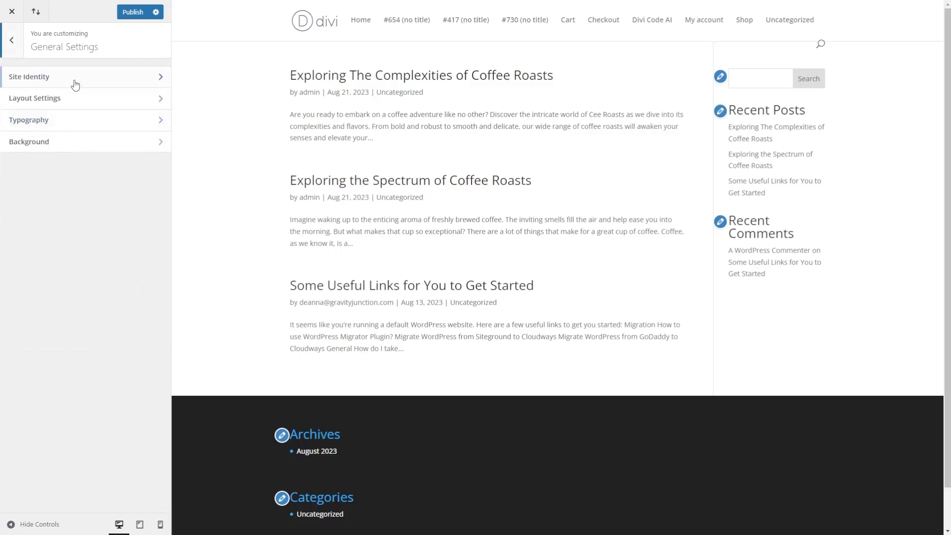
{"action": "left_click", "coordinate": [48, 122]}
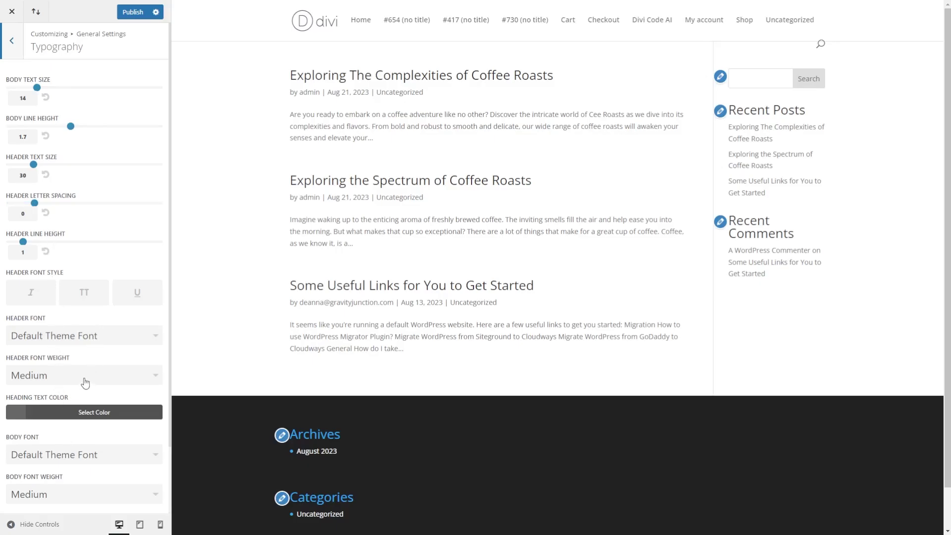
{"action": "scroll", "coordinate": [85, 383], "scroll_direction": "down", "scroll_amount": 3}
{"action": "scroll", "coordinate": [54, 347], "scroll_direction": "up", "scroll_amount": 5}
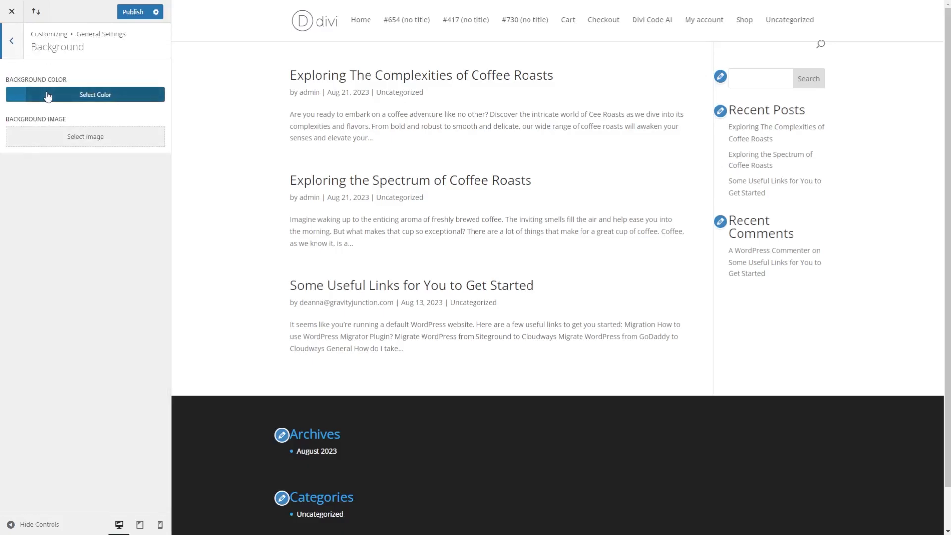
{"action": "left_click", "coordinate": [13, 47]}
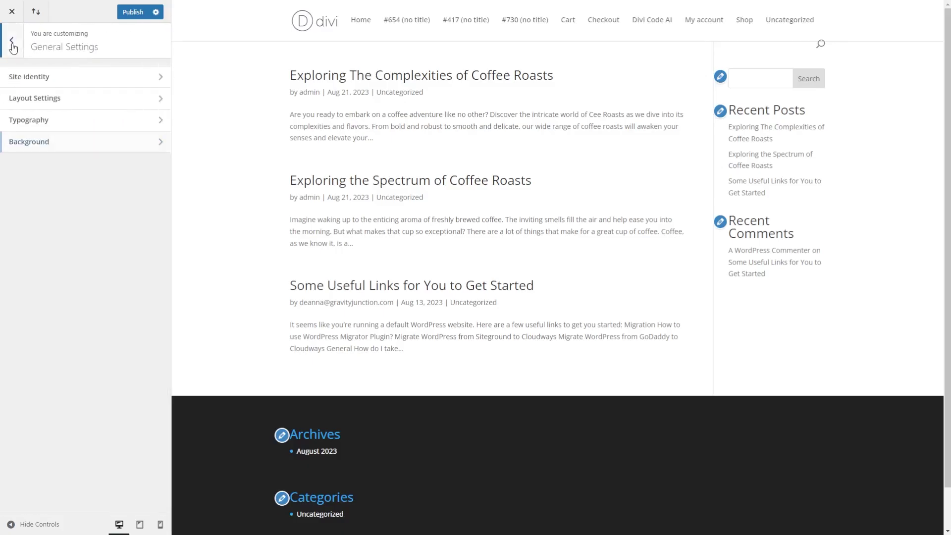
{"action": "left_click", "coordinate": [12, 47]}
Step: Review the customizer's Menus and Color Schemes options, then leave the customizer
{"action": "left_click", "coordinate": [68, 275]}
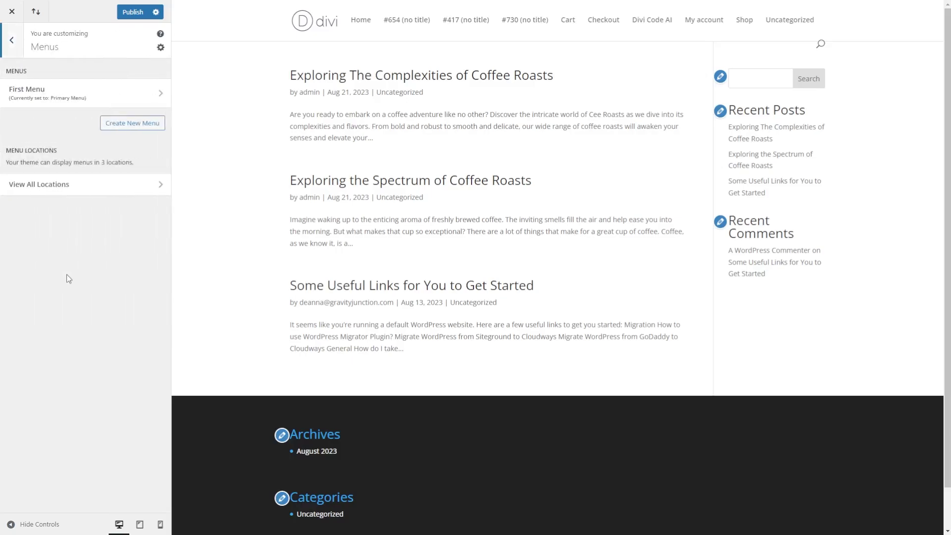
{"action": "left_click", "coordinate": [14, 39]}
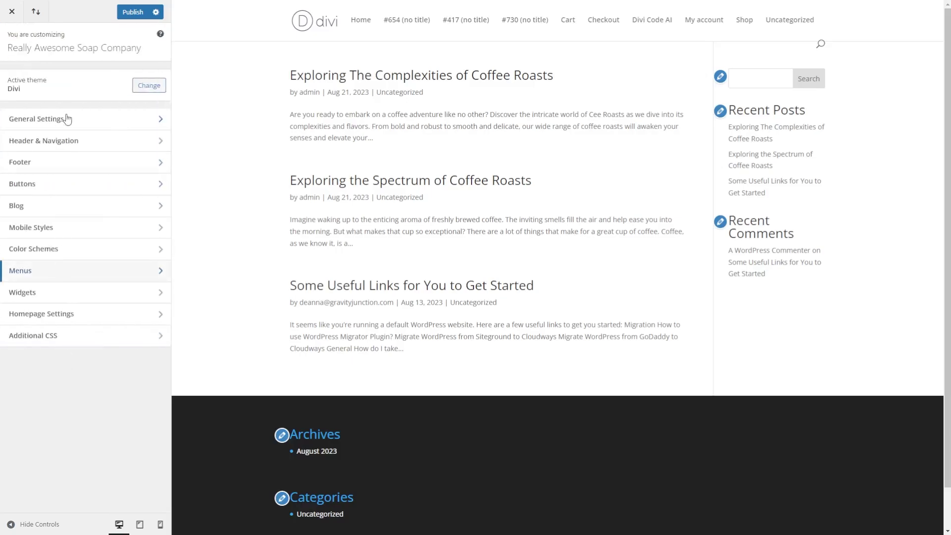
{"action": "left_click", "coordinate": [66, 251]}
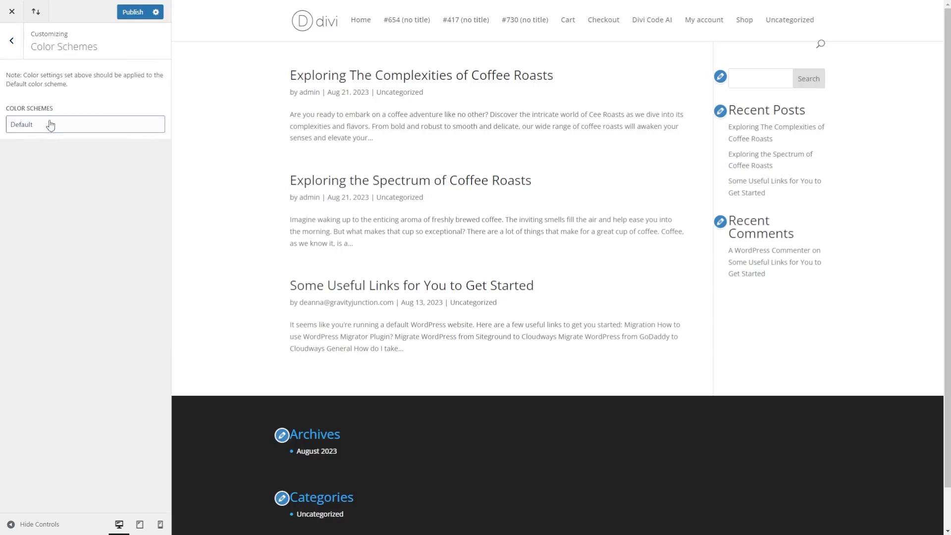
{"action": "key", "text": "Escape"}
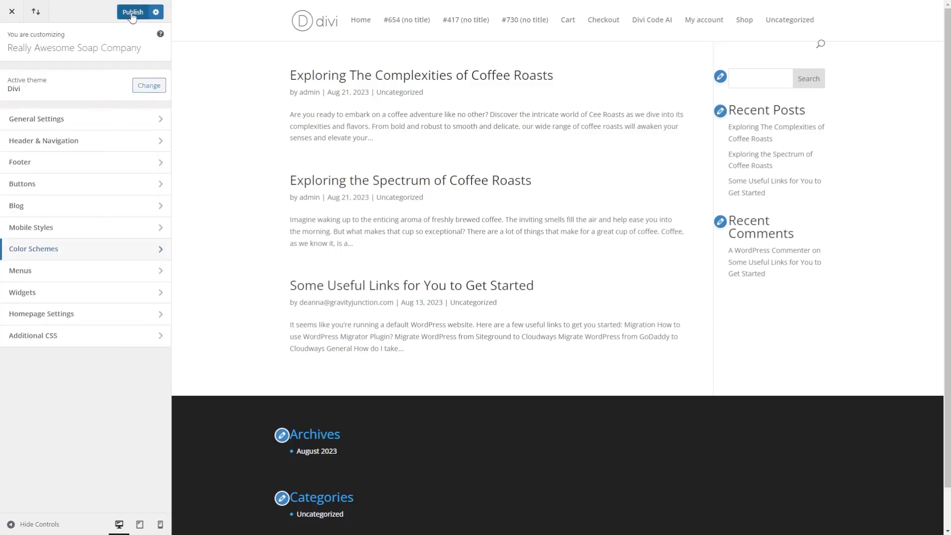
{"action": "left_click", "coordinate": [13, 12]}
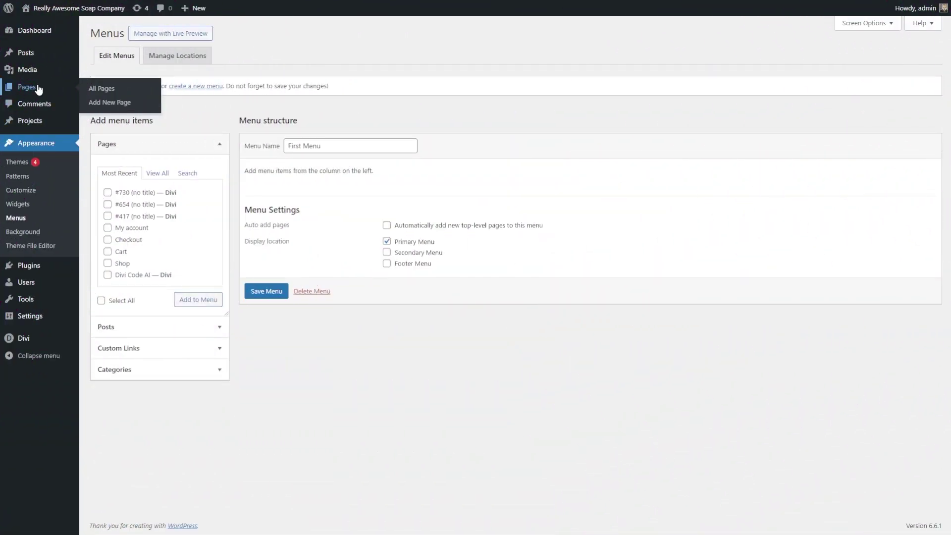
Step: Create a new page and browse its block library through the text, media, design, widget and theme blocks
{"action": "left_click", "coordinate": [100, 105]}
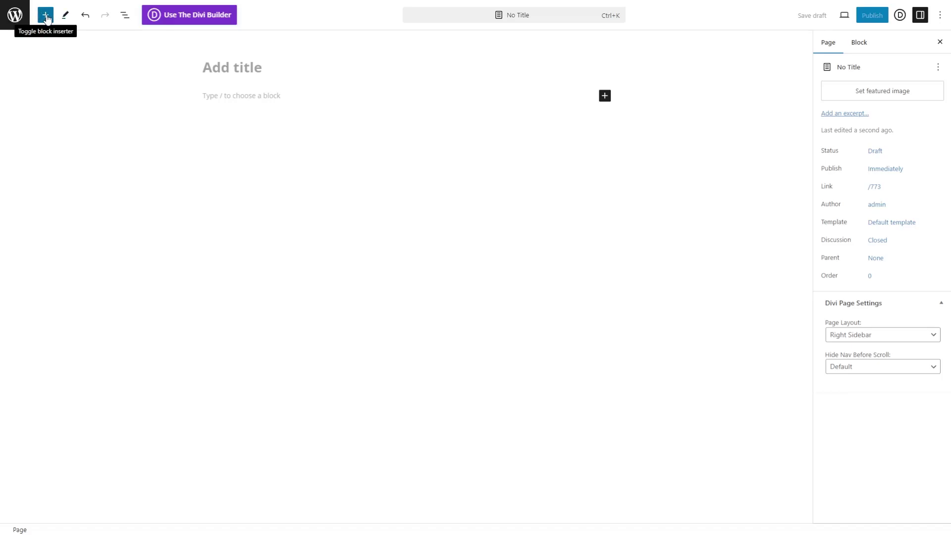
{"action": "left_click", "coordinate": [46, 16]}
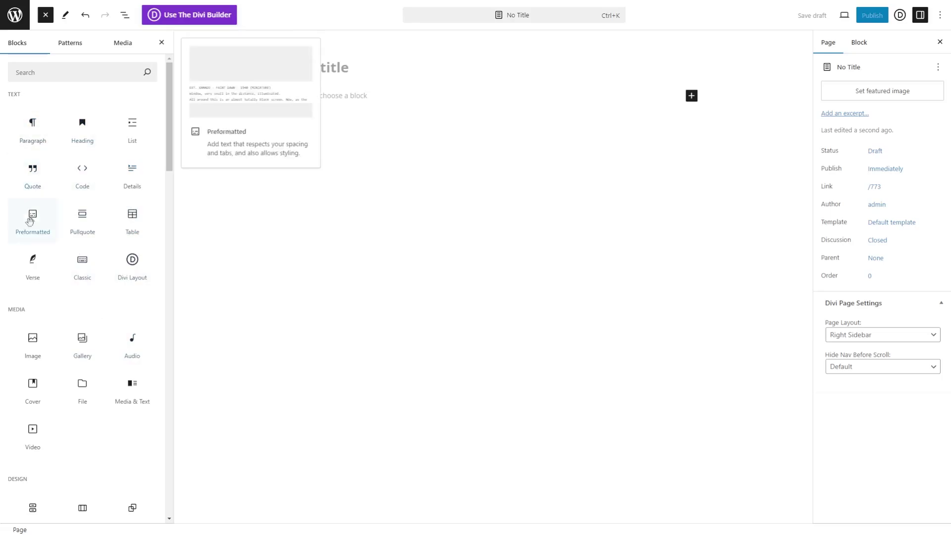
{"action": "scroll", "coordinate": [44, 283], "scroll_direction": "down", "scroll_amount": 2}
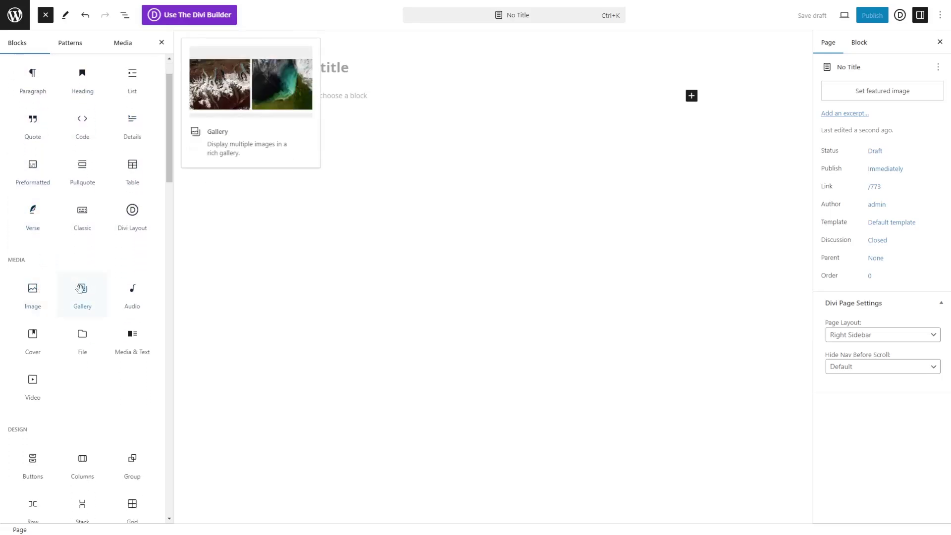
{"action": "scroll", "coordinate": [64, 401], "scroll_direction": "down", "scroll_amount": 5}
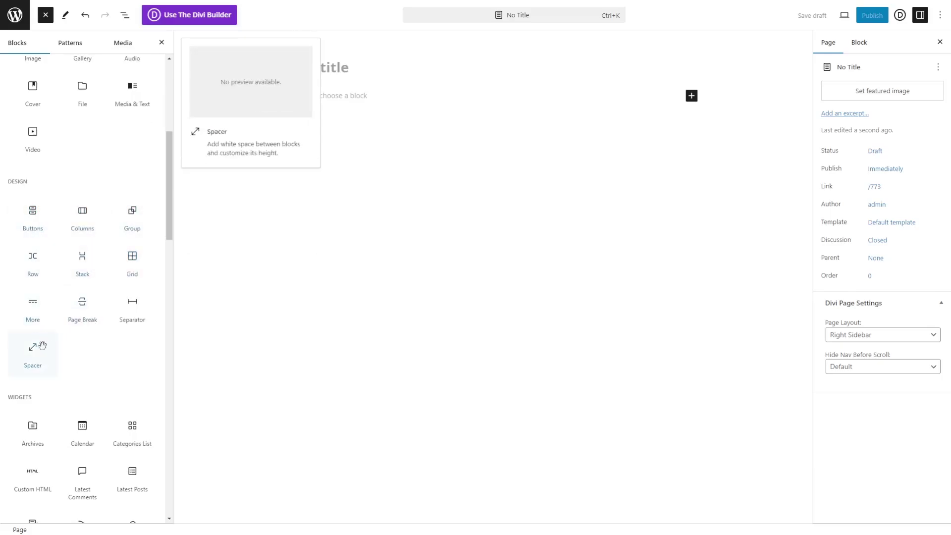
{"action": "scroll", "coordinate": [32, 295], "scroll_direction": "down", "scroll_amount": 4}
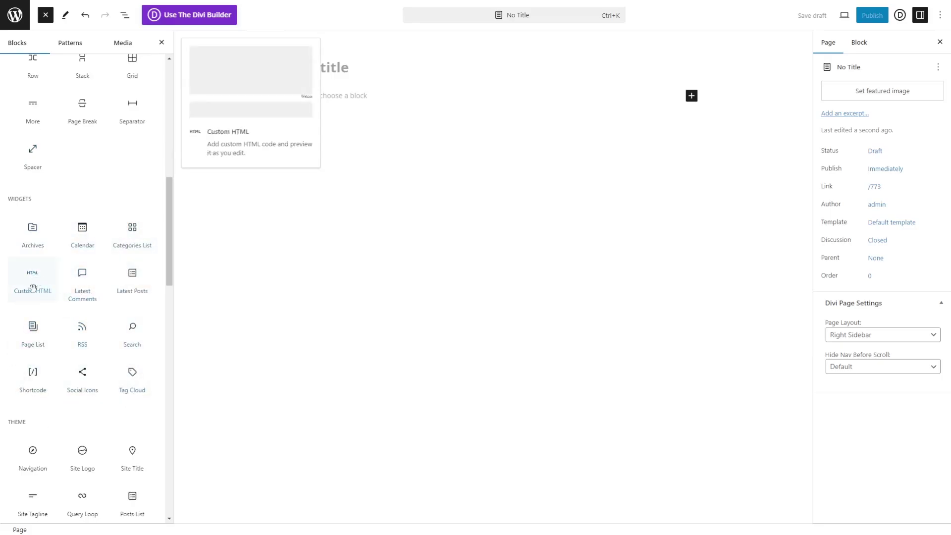
{"action": "scroll", "coordinate": [36, 368], "scroll_direction": "down", "scroll_amount": 3}
{"action": "scroll", "coordinate": [11, 250], "scroll_direction": "down", "scroll_amount": 2}
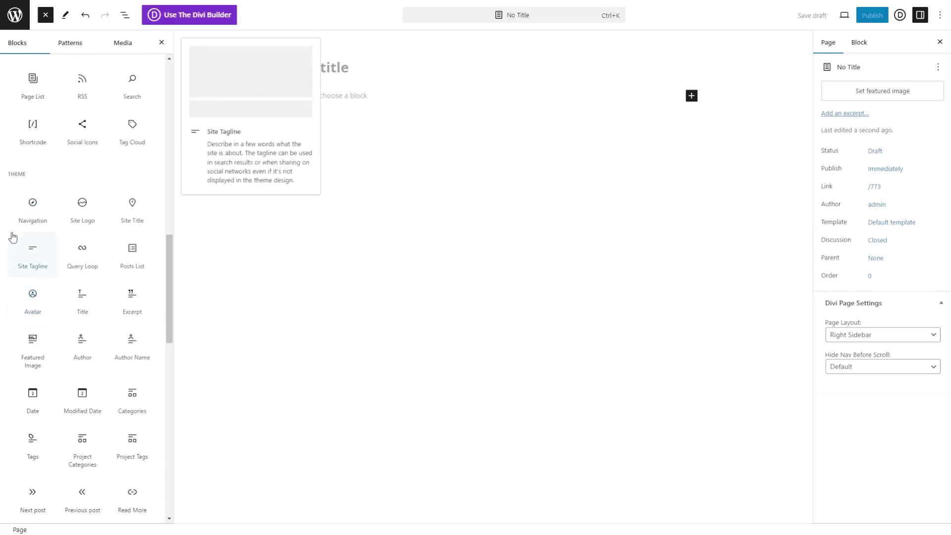
{"action": "scroll", "coordinate": [130, 347], "scroll_direction": "down", "scroll_amount": 4}
{"action": "scroll", "coordinate": [128, 384], "scroll_direction": "up", "scroll_amount": 15}
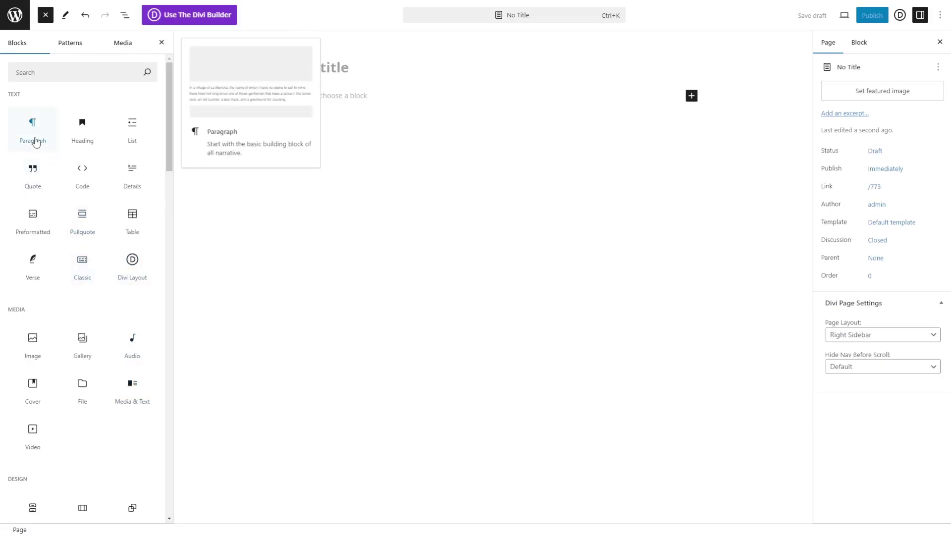
Step: Insert a Paragraph block on the new page and review its block settings, including the Advanced options
{"action": "left_click", "coordinate": [33, 132]}
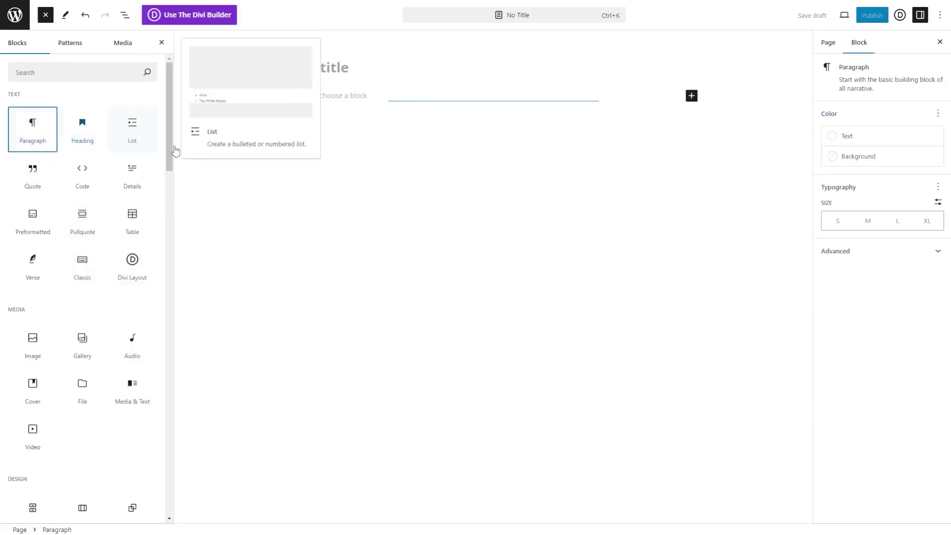
{"action": "left_click", "coordinate": [558, 96]}
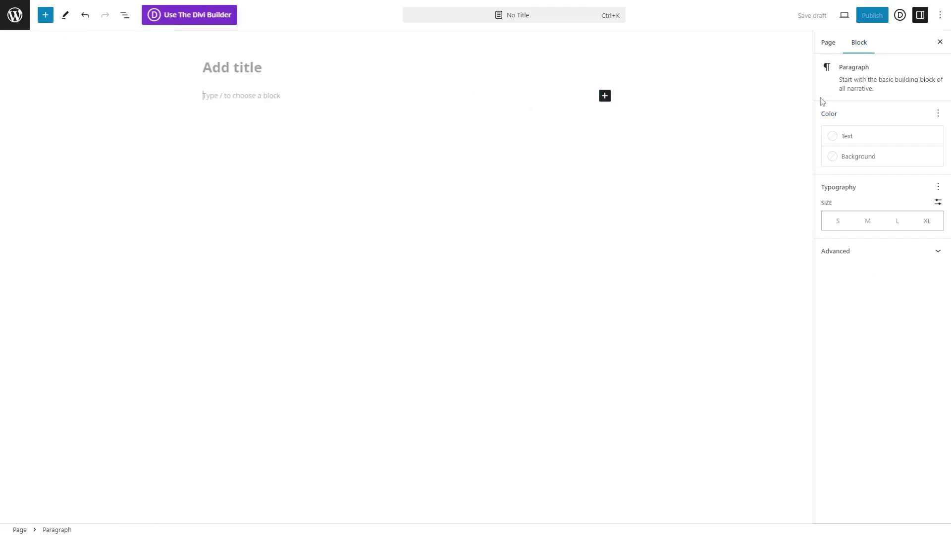
{"action": "left_click_drag", "start_coordinate": [883, 70], "coordinate": [836, 72]}
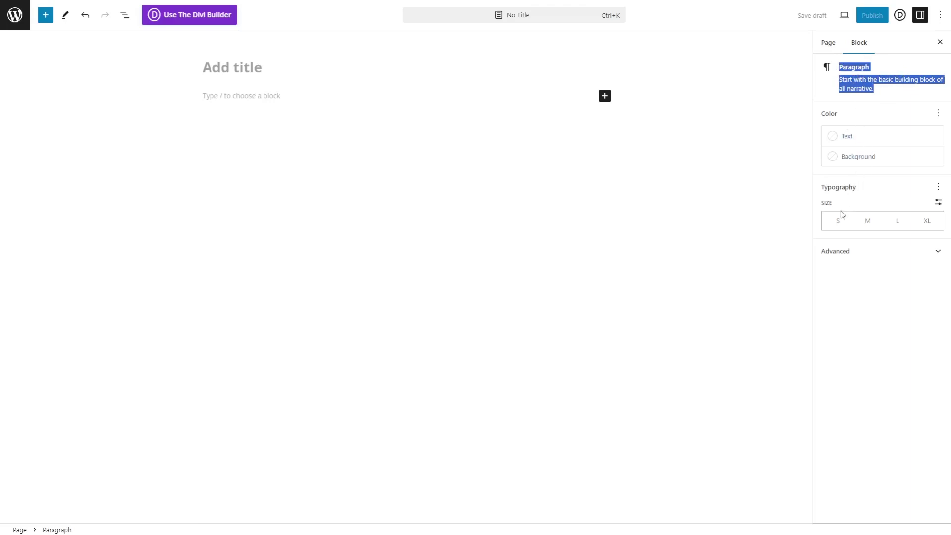
{"action": "left_click", "coordinate": [852, 251]}
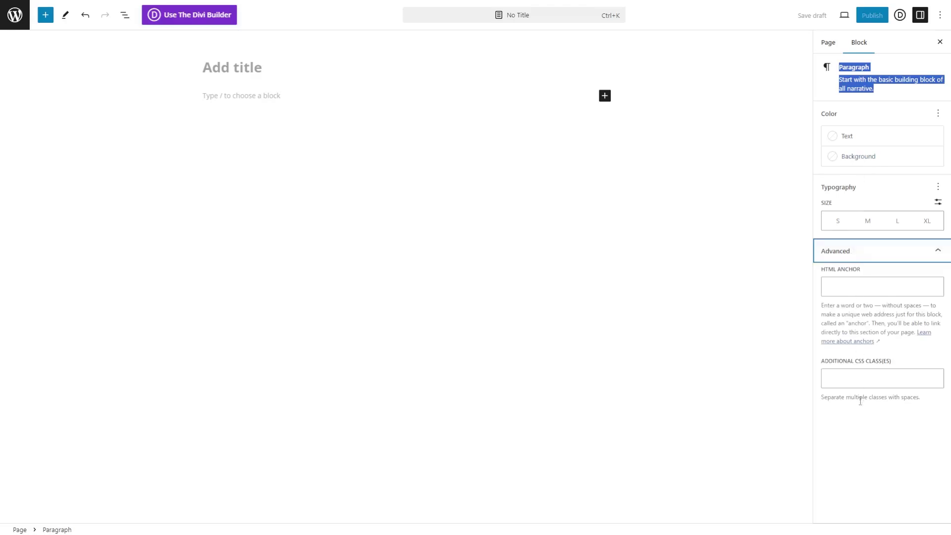
{"action": "left_click", "coordinate": [861, 260]}
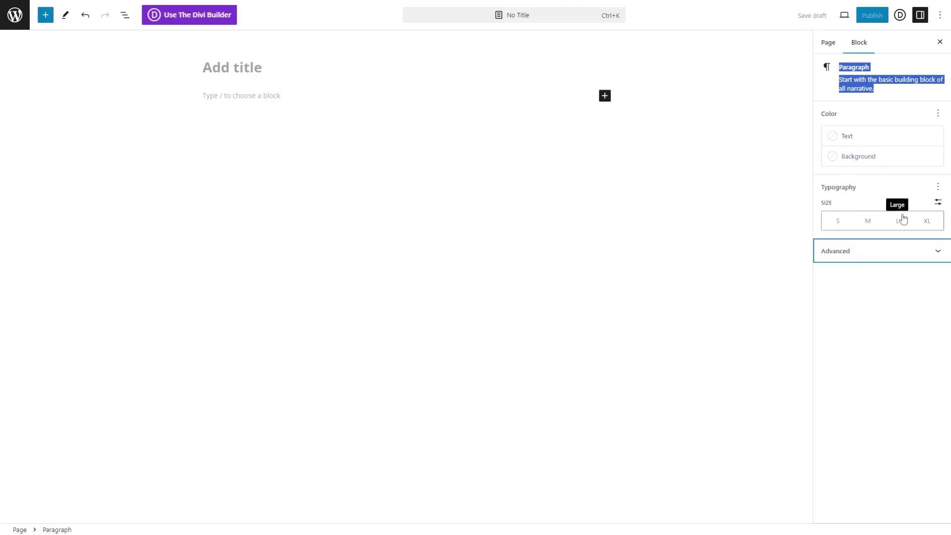
Step: Enter "Test text" in the paragraph block
{"action": "left_click", "coordinate": [270, 96]}
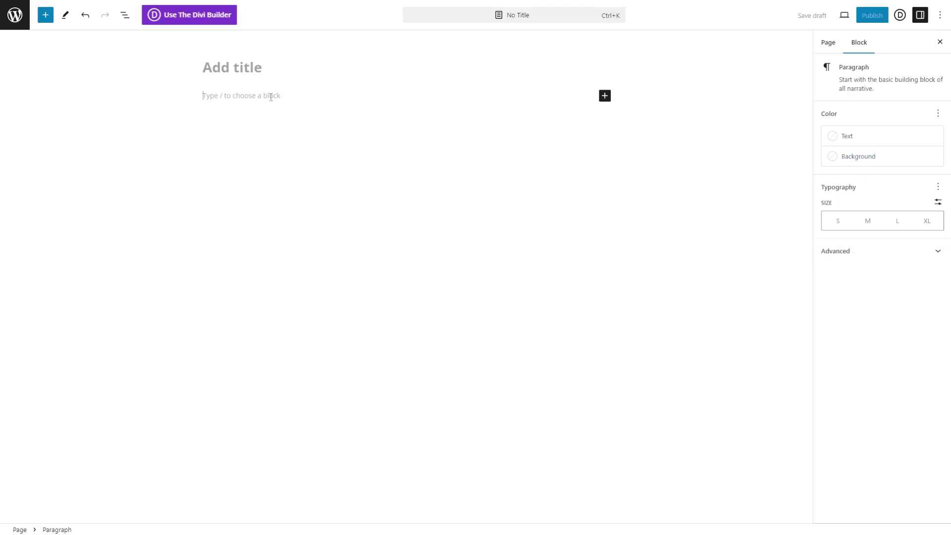
{"action": "type", "text": "Test text"}
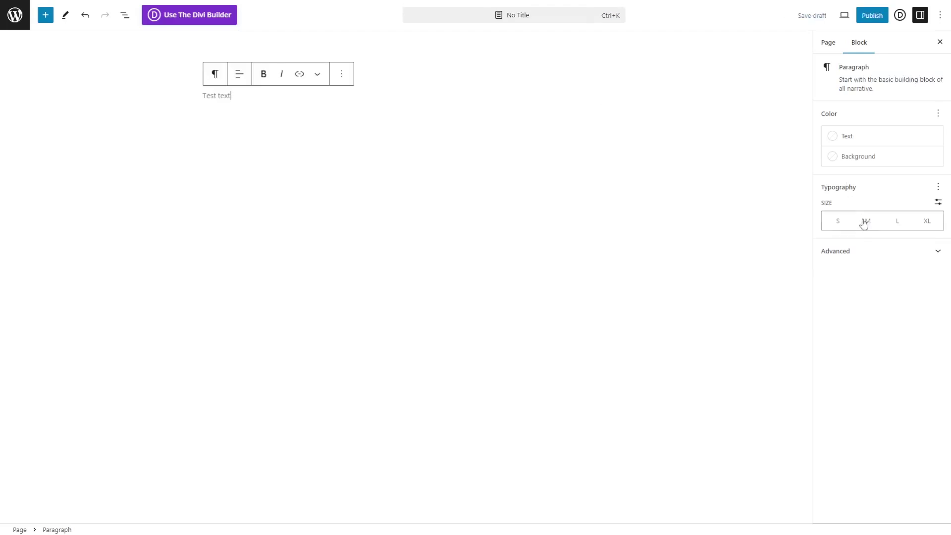
Step: Try larger text sizes on the paragraph, set it to extra large (XL), and view the additional typography options
{"action": "left_click", "coordinate": [866, 222]}
{"action": "left_click", "coordinate": [894, 224]}
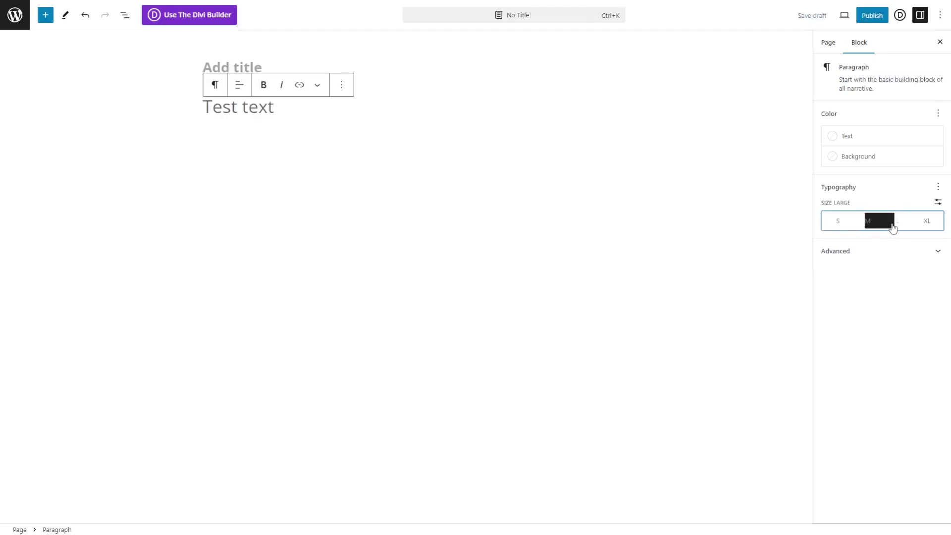
{"action": "left_click", "coordinate": [924, 226]}
{"action": "left_click", "coordinate": [939, 188]}
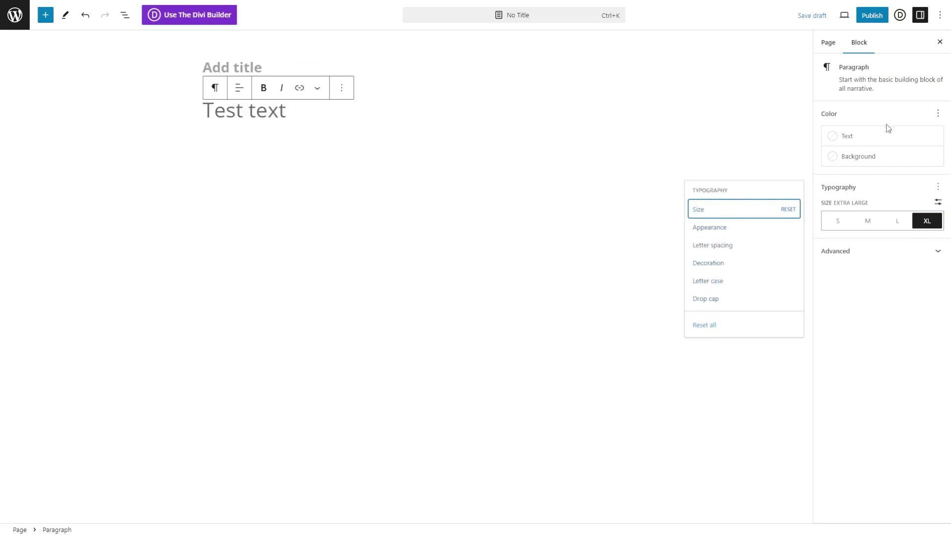
Step: Try light green cyan as the paragraph's text color, and set it to red
{"action": "left_click", "coordinate": [937, 115]}
{"action": "left_click", "coordinate": [936, 116]}
{"action": "left_click", "coordinate": [844, 139]}
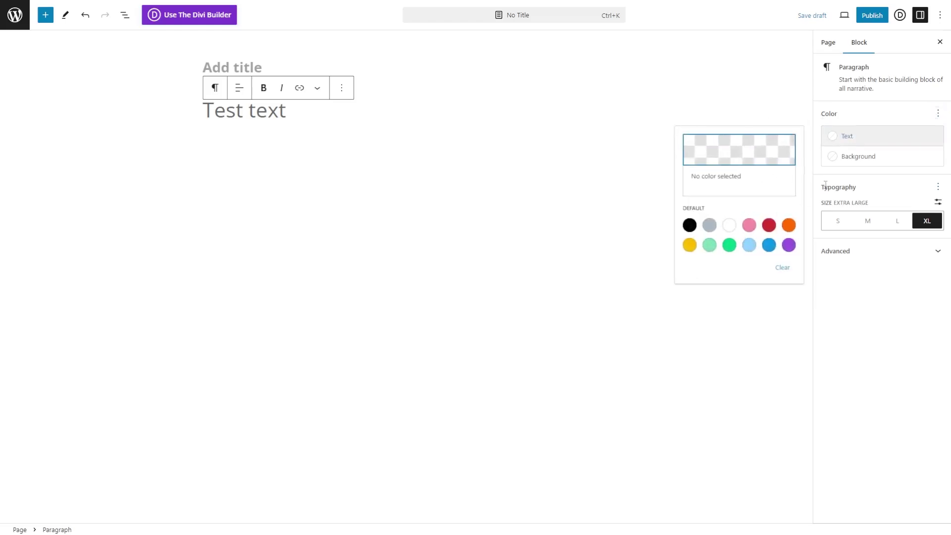
{"action": "left_click", "coordinate": [709, 244]}
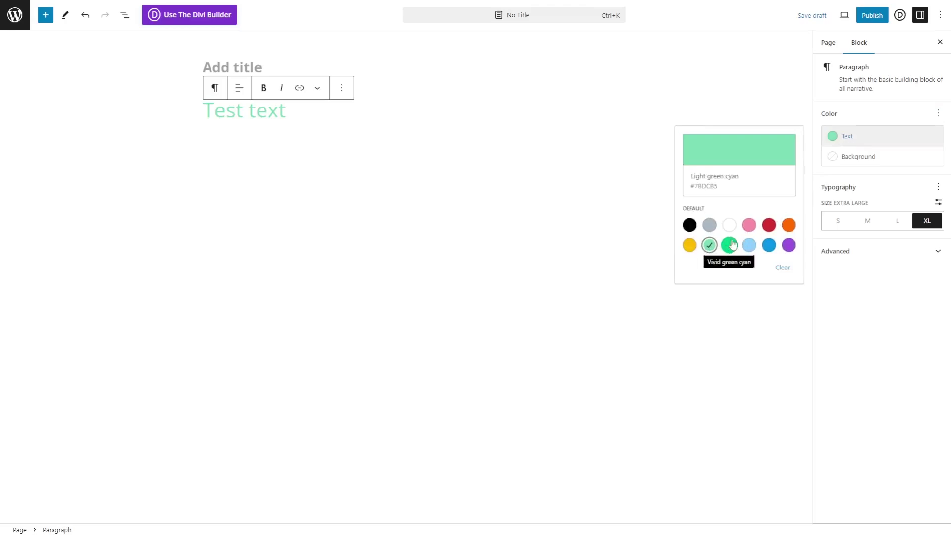
{"action": "left_click", "coordinate": [768, 225]}
Step: Try several background colors on the paragraph, including black, and set the background to white
{"action": "left_click", "coordinate": [859, 158]}
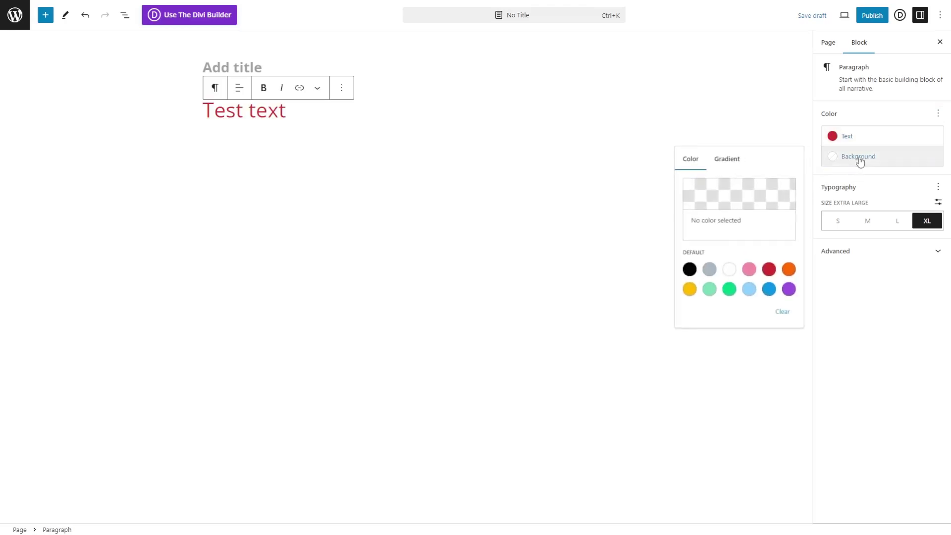
{"action": "left_click", "coordinate": [749, 269]}
{"action": "left_click", "coordinate": [729, 269]}
{"action": "left_click", "coordinate": [710, 269]}
{"action": "left_click", "coordinate": [696, 272]}
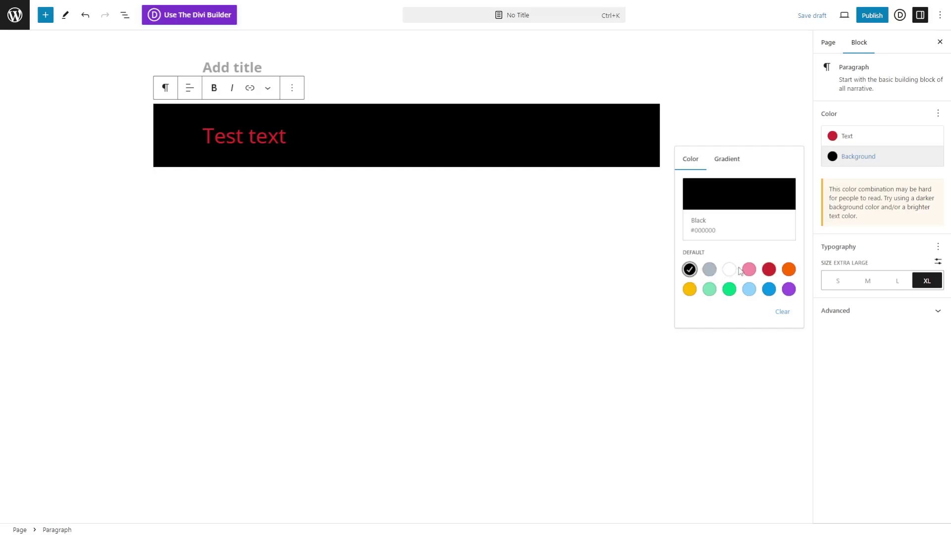
{"action": "left_click", "coordinate": [731, 271]}
{"action": "left_click", "coordinate": [105, 112]}
Step: Insert an Image block below the "Test text" paragraph and select it
{"action": "left_click", "coordinate": [48, 14]}
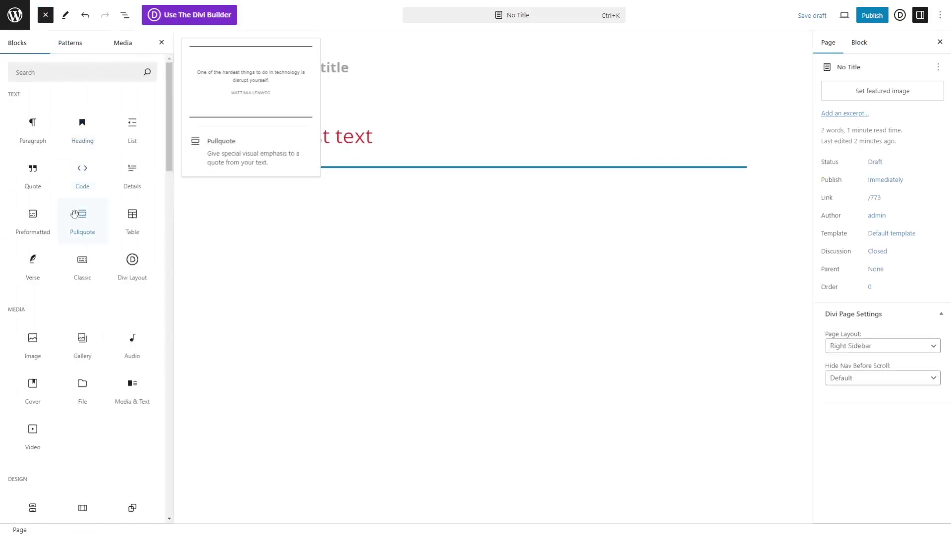
{"action": "mouse_move", "coordinate": [39, 337]}
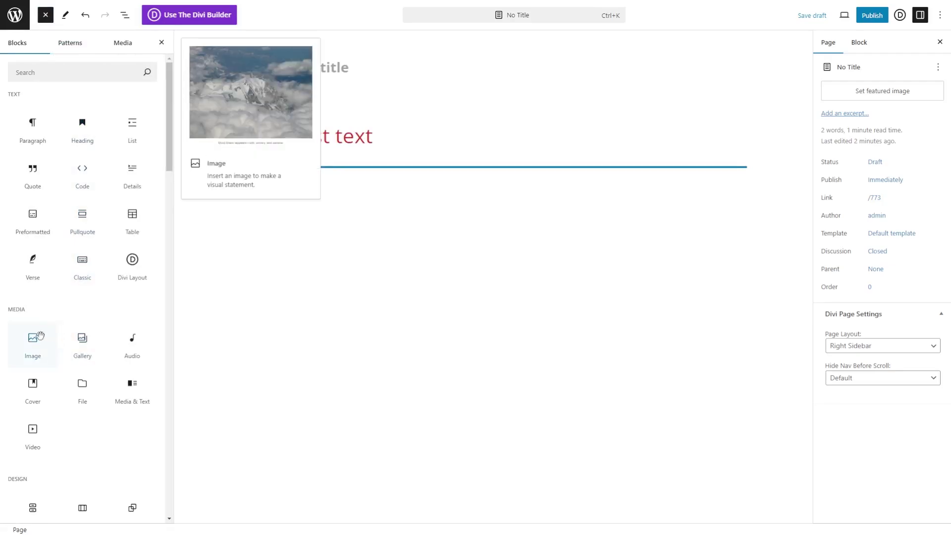
{"action": "left_click", "coordinate": [35, 341]}
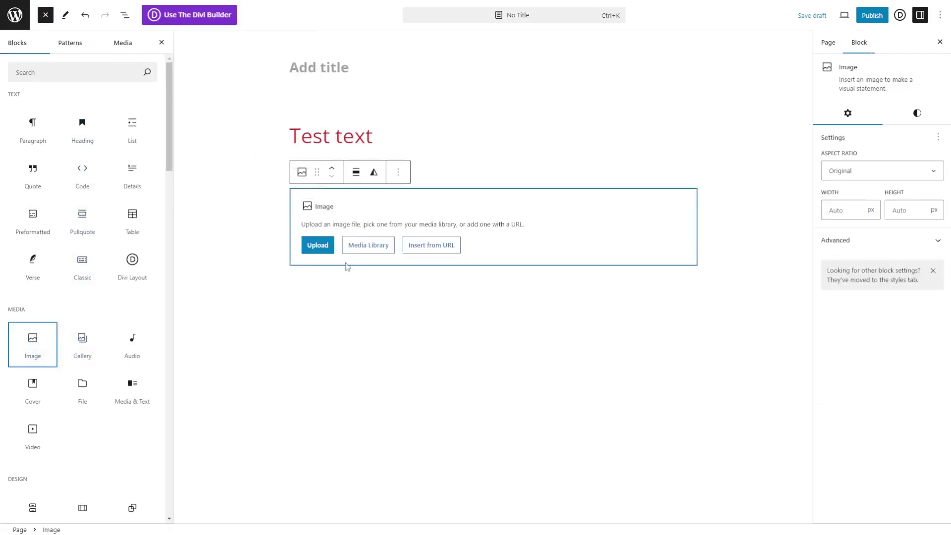
{"action": "left_click", "coordinate": [415, 217]}
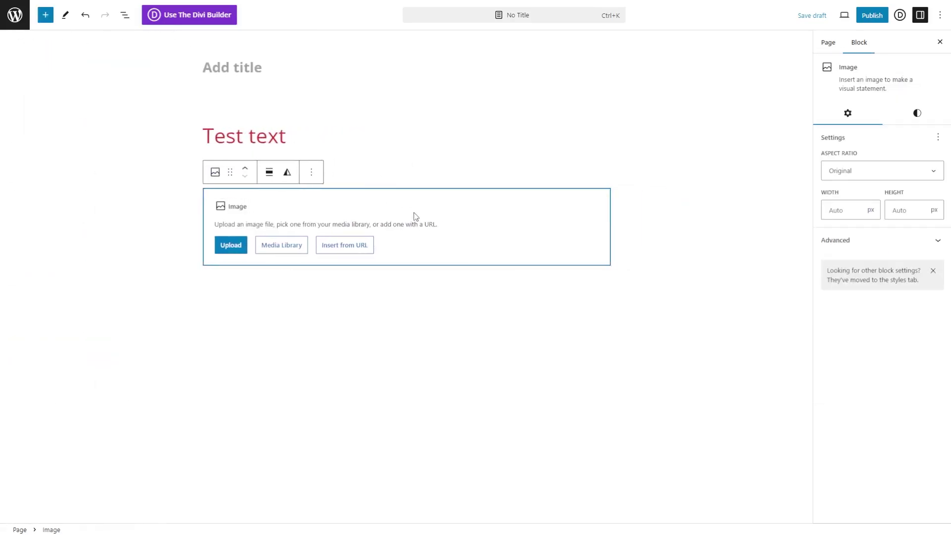
Step: Review the Image block's options, including its block actions, aspect ratio choices and style settings
{"action": "left_click", "coordinate": [310, 174]}
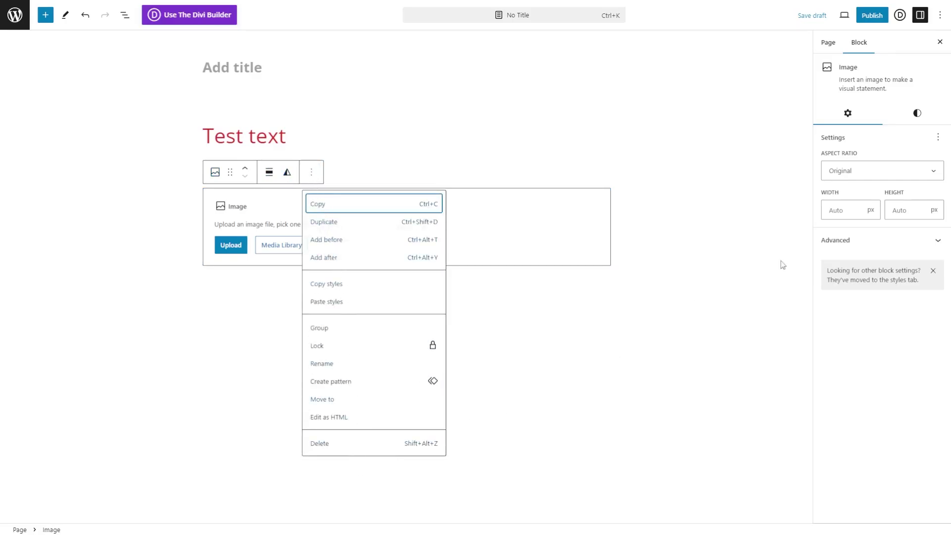
{"action": "left_click", "coordinate": [850, 158]}
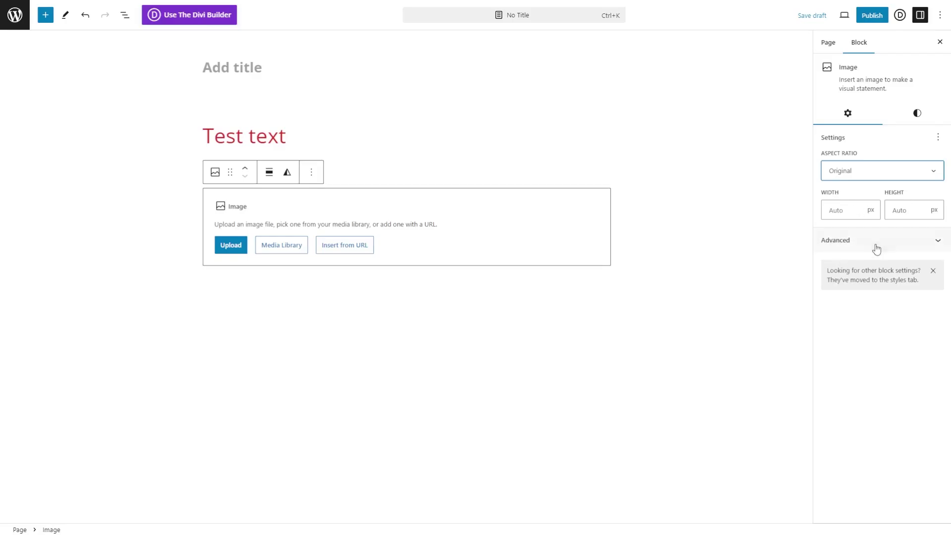
{"action": "left_click", "coordinate": [915, 114]}
{"action": "left_click", "coordinate": [860, 111]}
{"action": "left_click", "coordinate": [233, 213]}
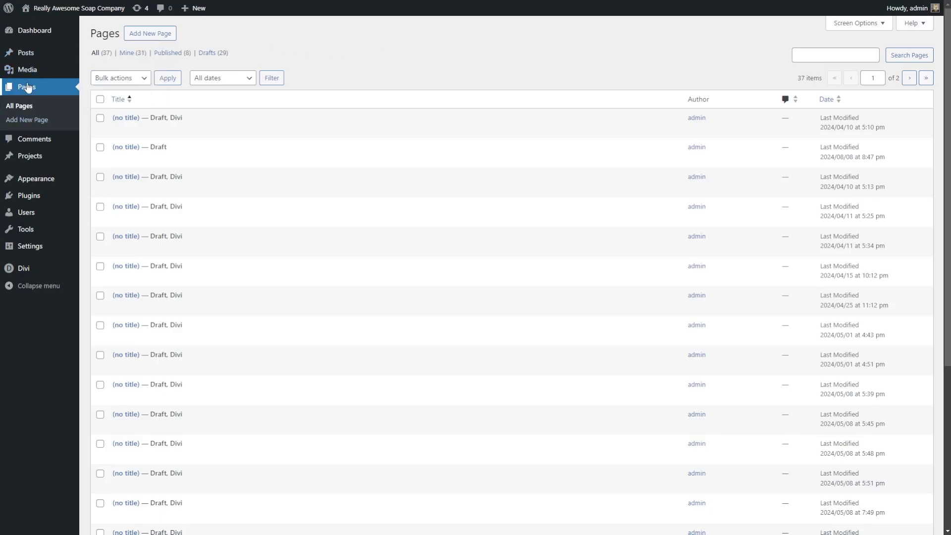
Step: Create a new page titled "My Marketing Company Homepage" and start building it with the Divi Builder
{"action": "left_click", "coordinate": [161, 34]}
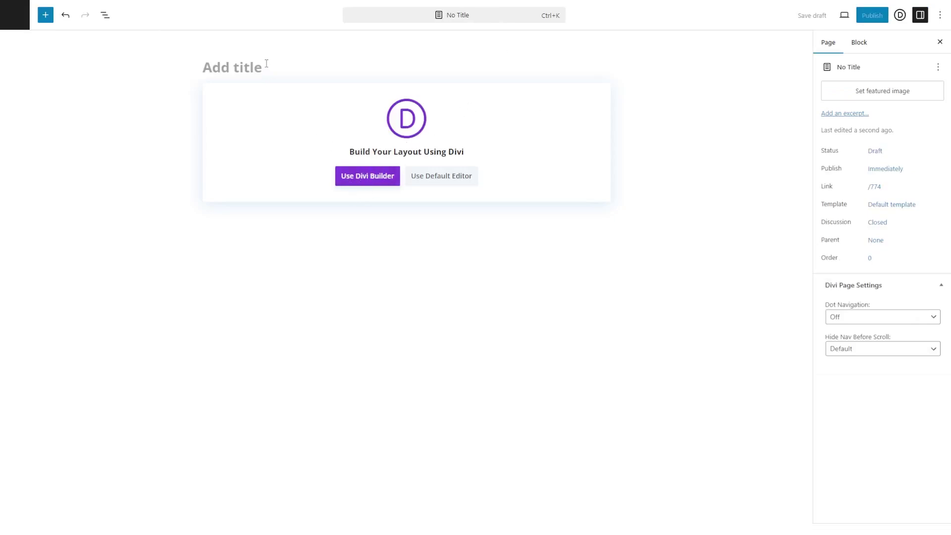
{"action": "type", "text": "My Marketing Company Homepage"}
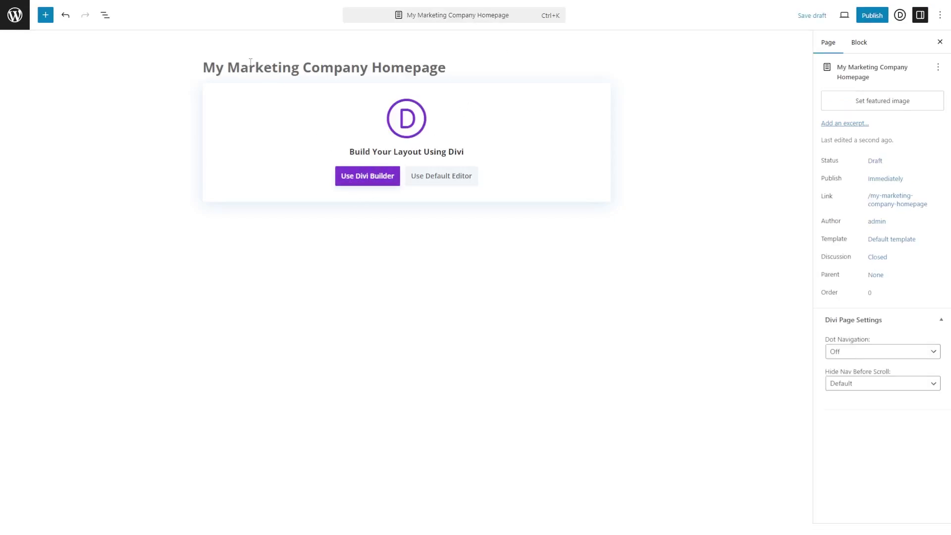
{"action": "left_click", "coordinate": [366, 177]}
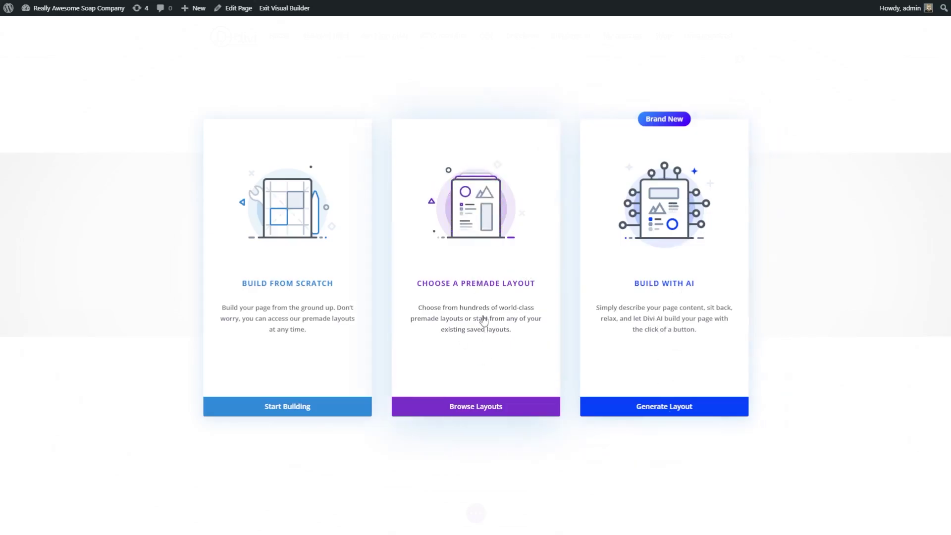
Step: Open Divi's premade layout library and examine the number of layout packs and layouts offered
{"action": "left_click", "coordinate": [485, 406]}
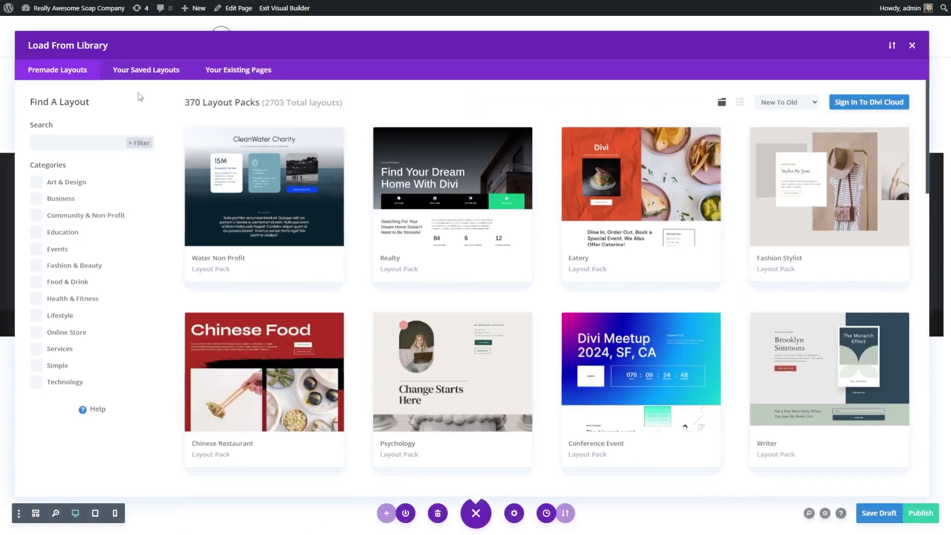
{"action": "left_click_drag", "start_coordinate": [345, 102], "coordinate": [267, 100]}
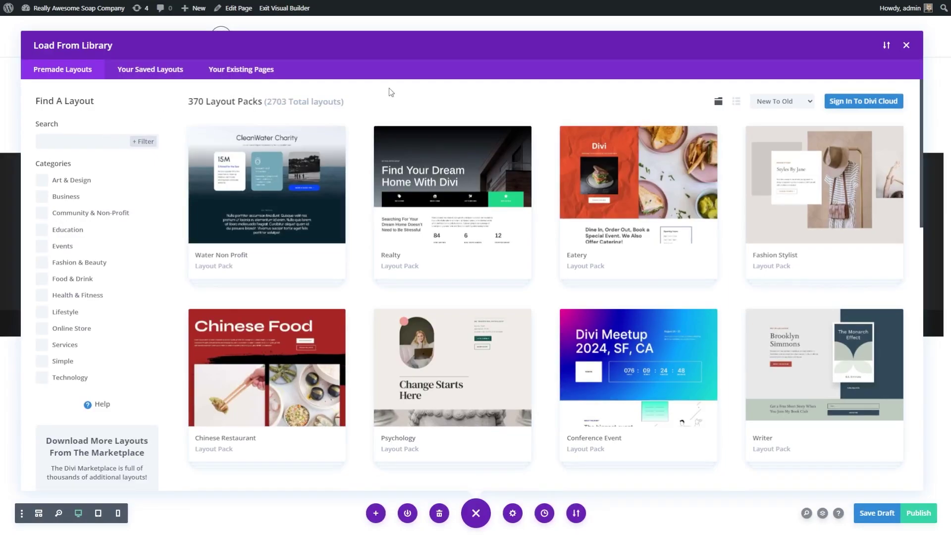
{"action": "left_click_drag", "start_coordinate": [382, 99], "coordinate": [269, 100]}
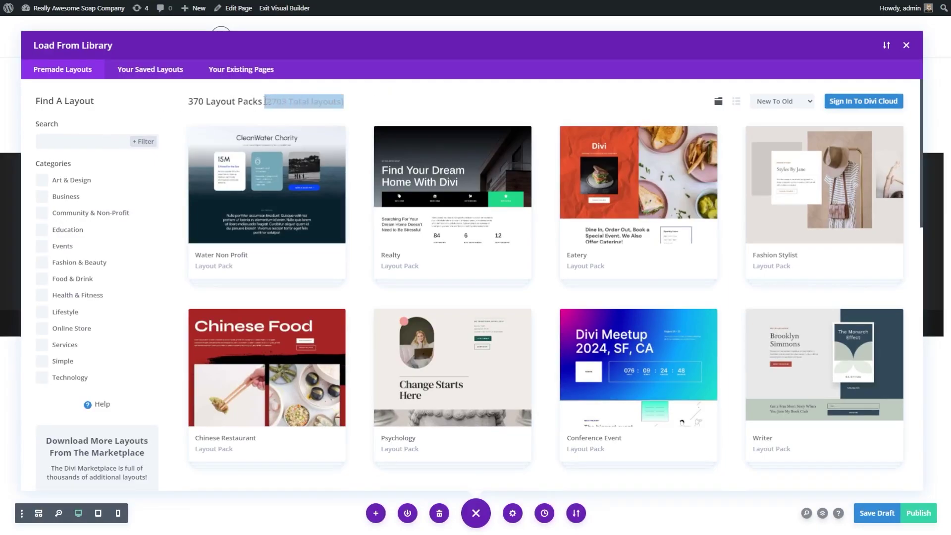
{"action": "left_click", "coordinate": [223, 107]}
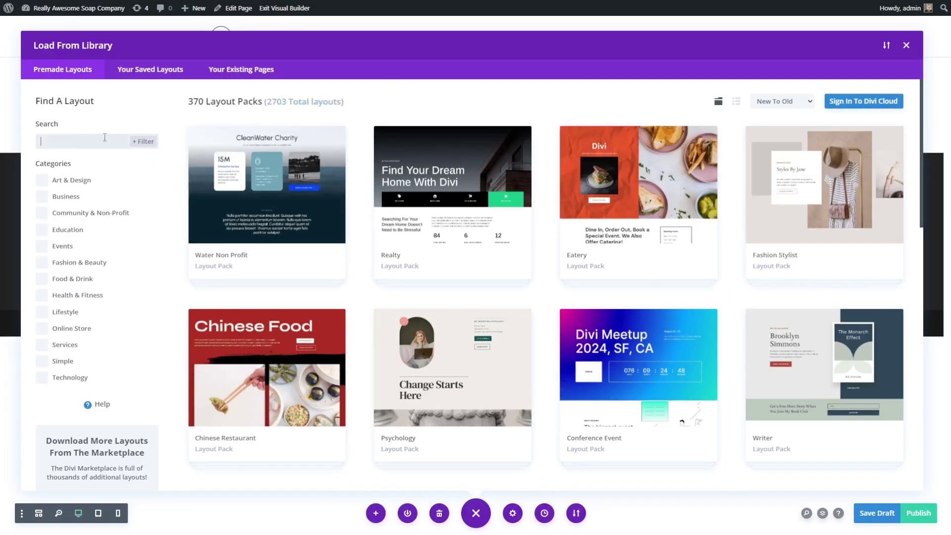
Step: Search the premade layouts for "marketing" and browse the matching designs
{"action": "type", "text": "marketing"}
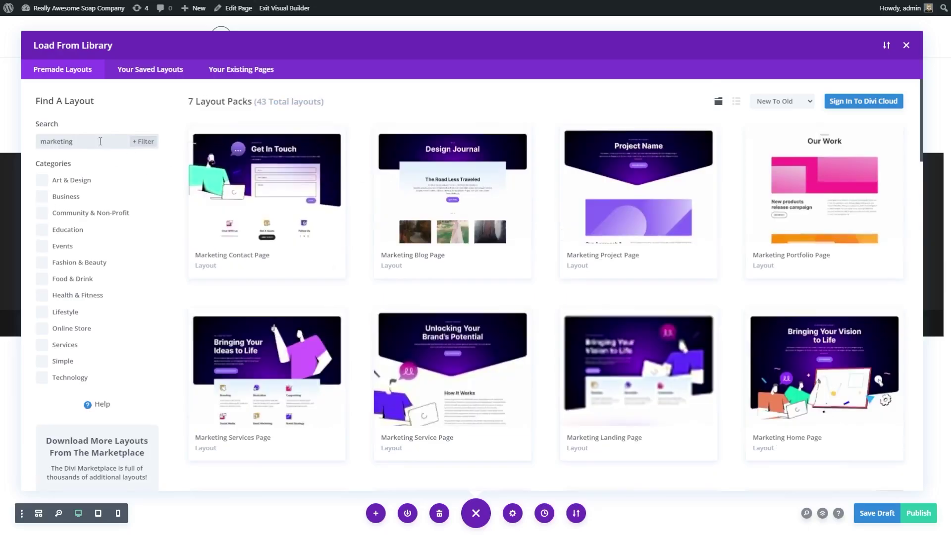
{"action": "left_click_drag", "start_coordinate": [99, 140], "coordinate": [46, 141]}
{"action": "left_click", "coordinate": [82, 142]}
{"action": "scroll", "coordinate": [346, 247], "scroll_direction": "down", "scroll_amount": 7}
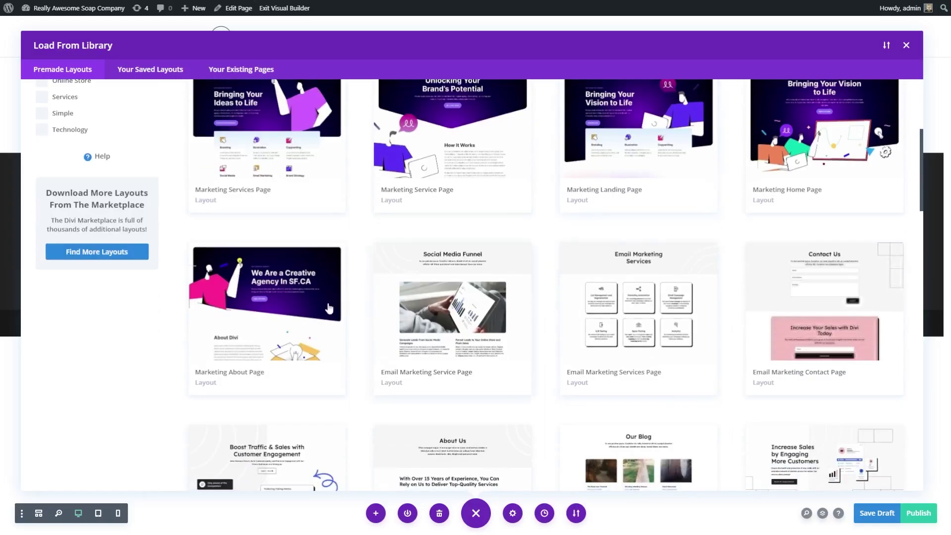
{"action": "scroll", "coordinate": [323, 309], "scroll_direction": "up", "scroll_amount": 5}
{"action": "scroll", "coordinate": [323, 309], "scroll_direction": "up", "scroll_amount": 2}
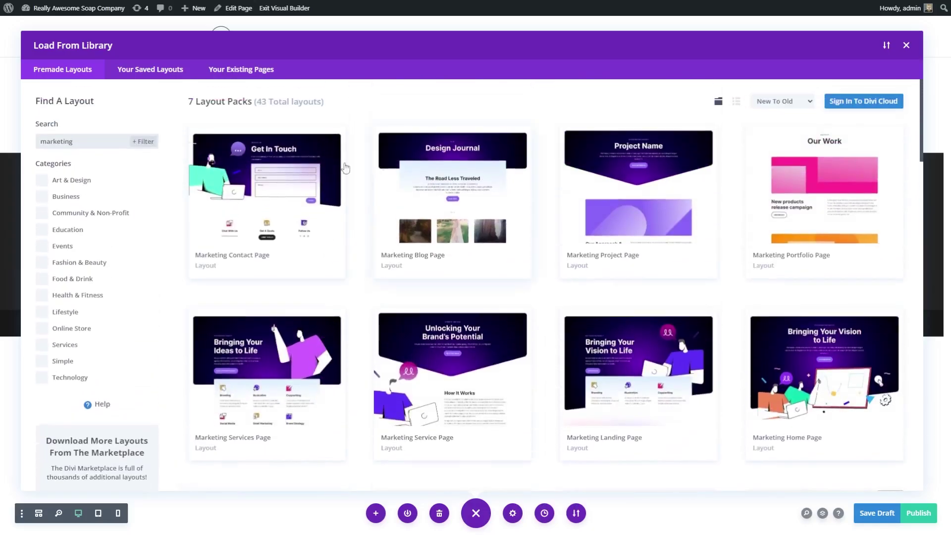
Step: Examine the layouts in the marketing pack and load its Landing page layout onto the page
{"action": "left_click", "coordinate": [610, 186]}
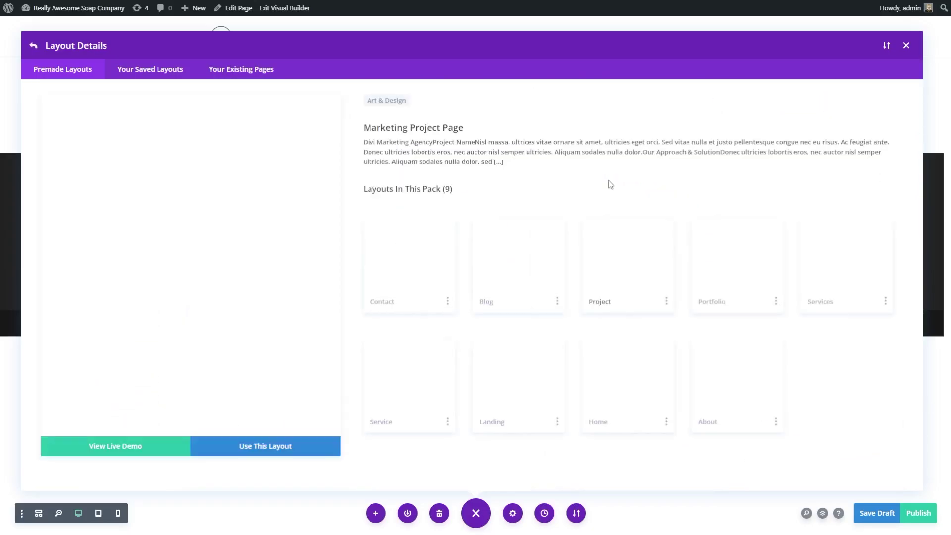
{"action": "left_click_drag", "start_coordinate": [464, 190], "coordinate": [366, 193]}
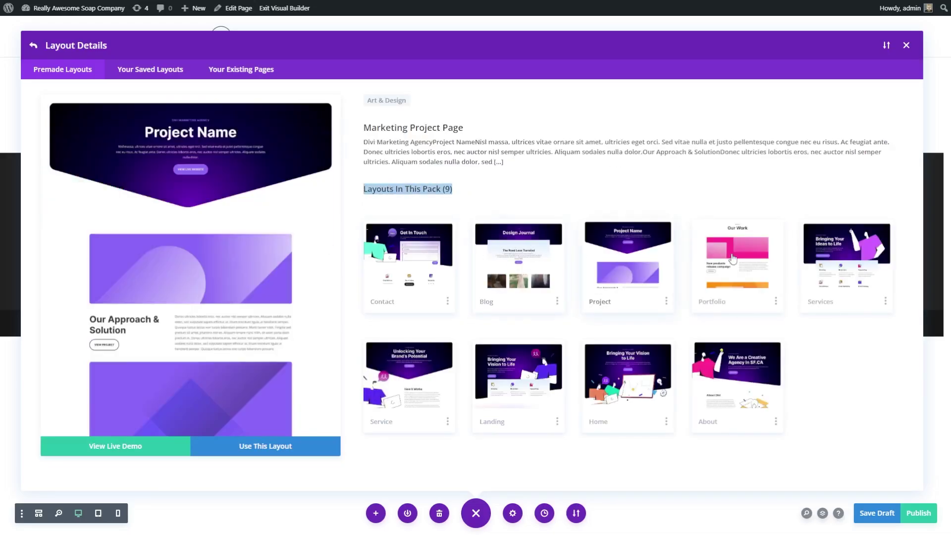
{"action": "left_click", "coordinate": [495, 358]}
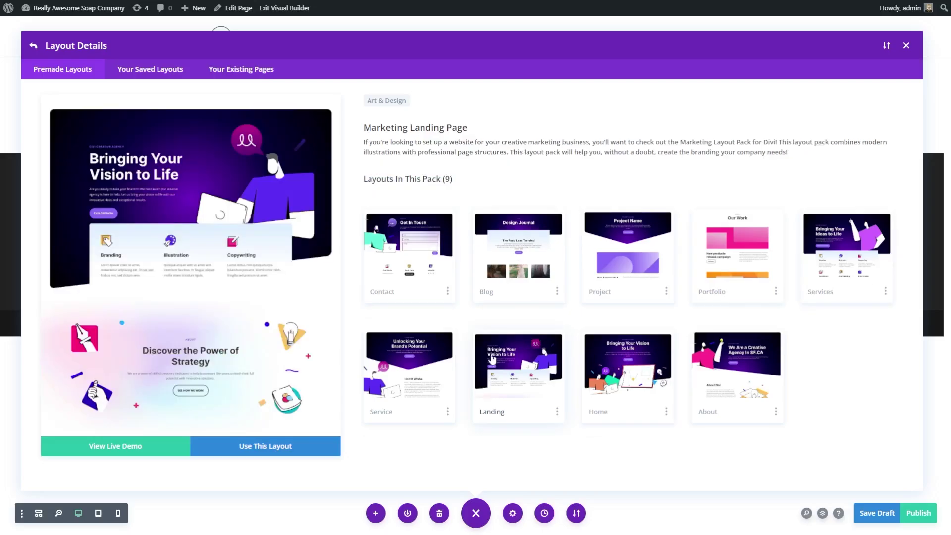
{"action": "left_click", "coordinate": [263, 446]}
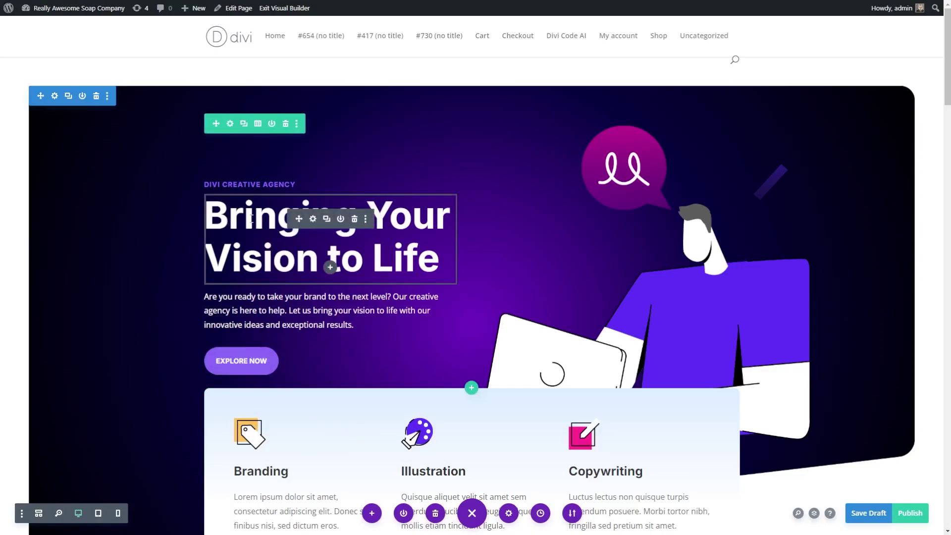
Step: Review the content and design settings of the "Bringing Your Vision to Life" heading, including its text styling options, and close them
{"action": "left_click", "coordinate": [313, 219]}
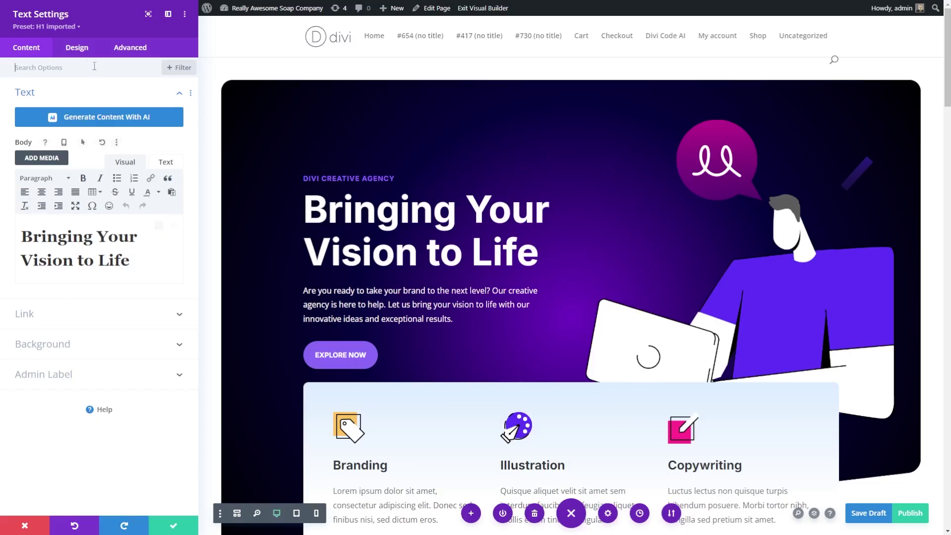
{"action": "left_click", "coordinate": [81, 49]}
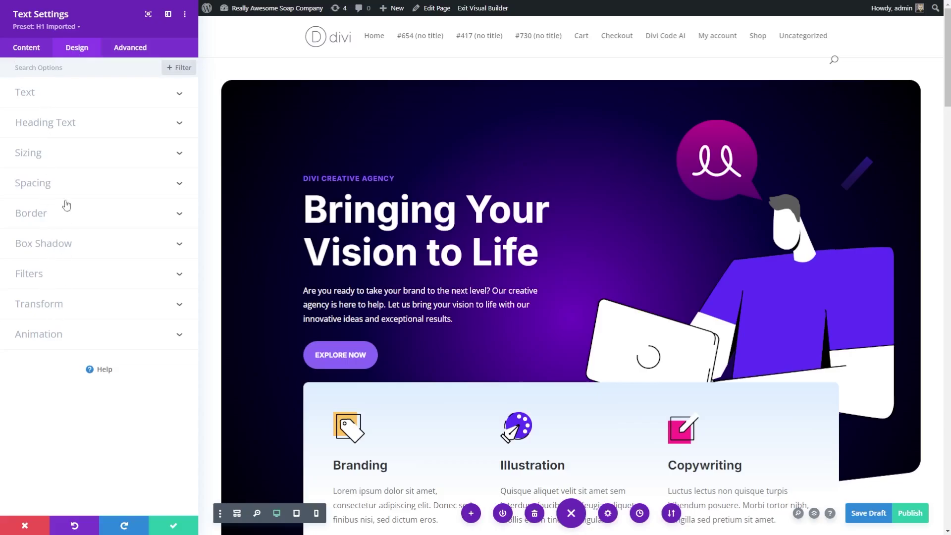
{"action": "left_click", "coordinate": [48, 96]}
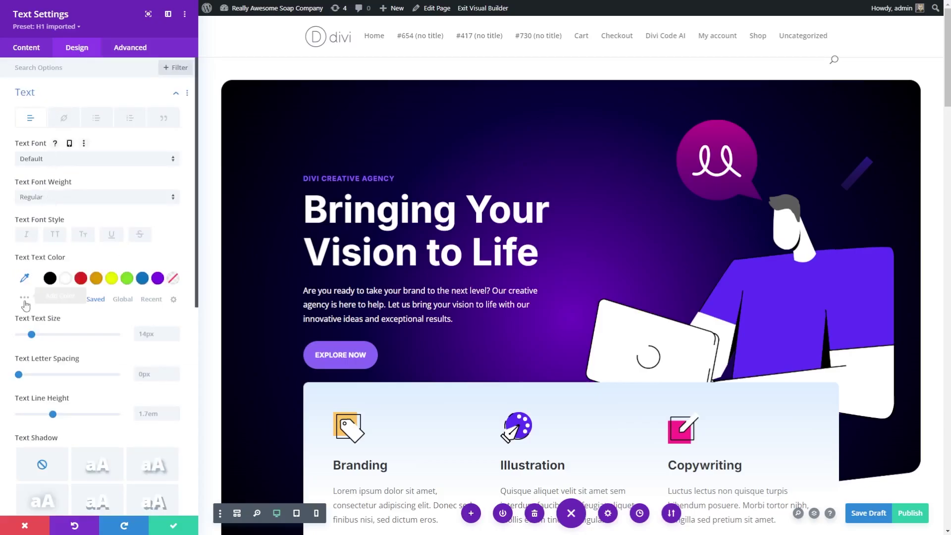
{"action": "scroll", "coordinate": [54, 317], "scroll_direction": "down", "scroll_amount": 5}
{"action": "scroll", "coordinate": [66, 297], "scroll_direction": "up", "scroll_amount": 5}
{"action": "scroll", "coordinate": [84, 312], "scroll_direction": "down", "scroll_amount": 5}
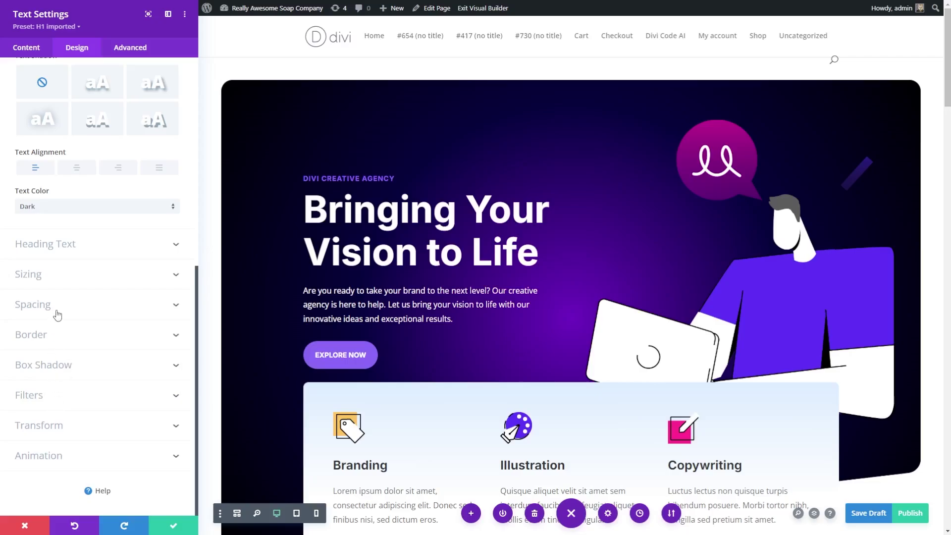
{"action": "scroll", "coordinate": [89, 318], "scroll_direction": "up", "scroll_amount": 7}
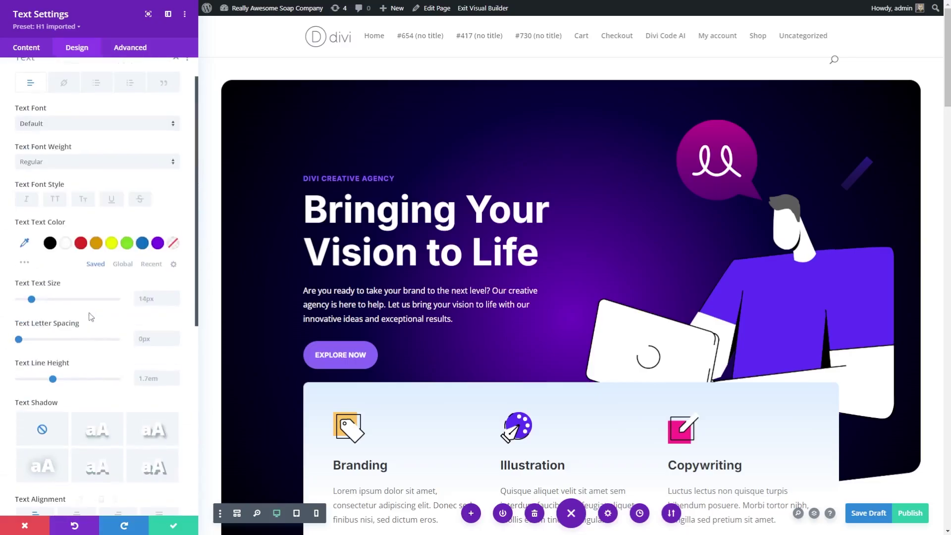
{"action": "scroll", "coordinate": [91, 317], "scroll_direction": "up", "scroll_amount": 2}
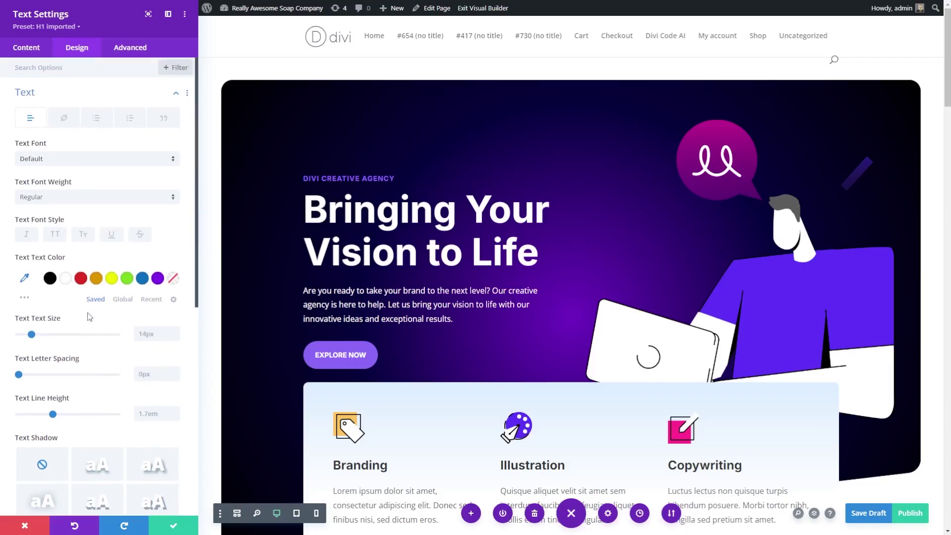
{"action": "left_click", "coordinate": [160, 529]}
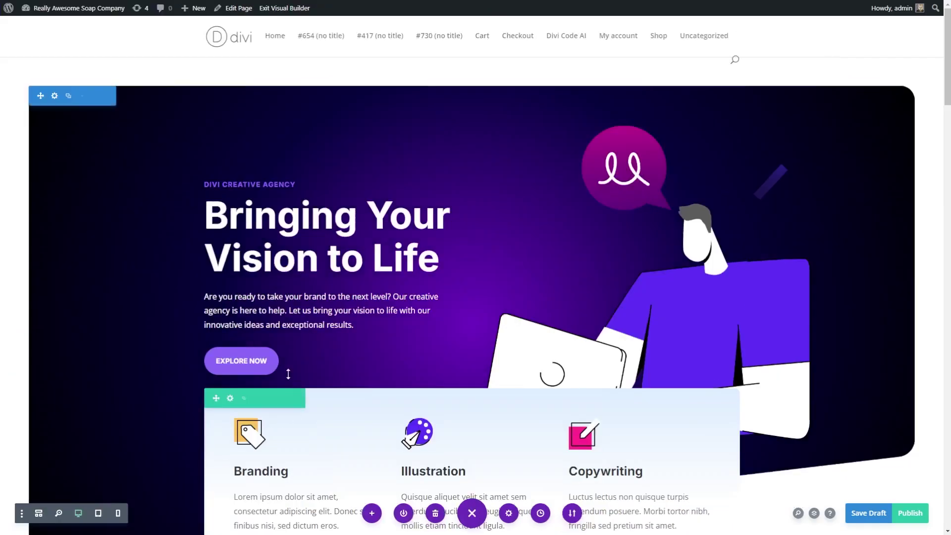
{"action": "scroll", "coordinate": [258, 363], "scroll_direction": "down", "scroll_amount": 3}
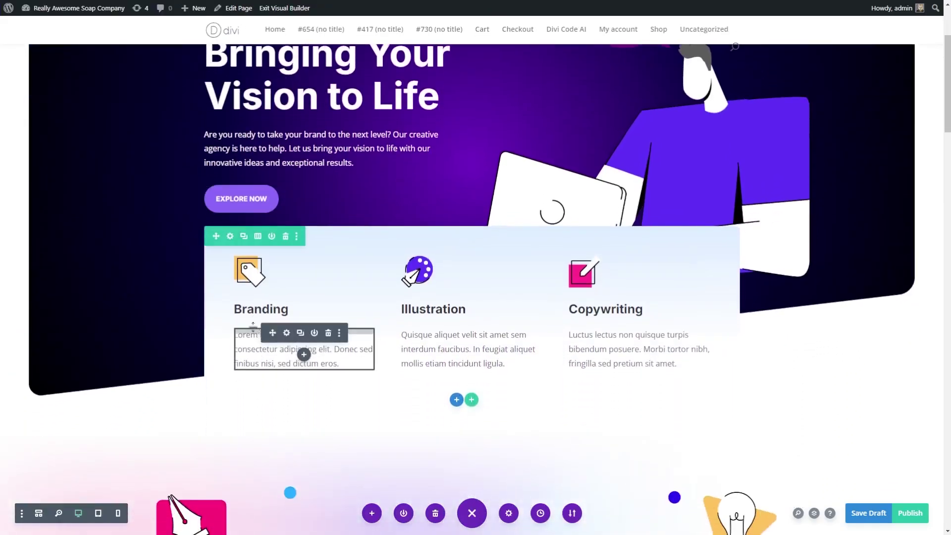
Step: Open the design settings of the Explore Now button and set its button text size to 22px
{"action": "scroll", "coordinate": [259, 317], "scroll_direction": "up", "scroll_amount": 3}
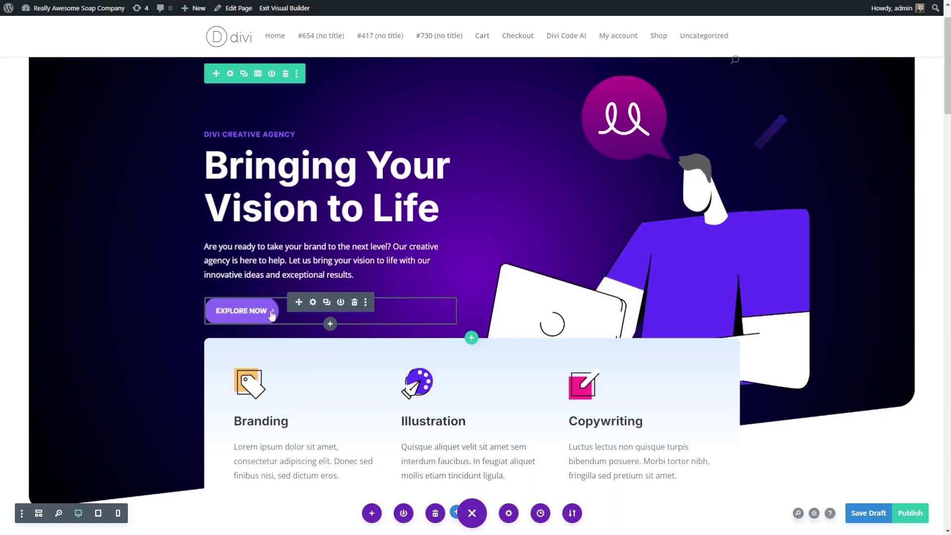
{"action": "left_click", "coordinate": [313, 303]}
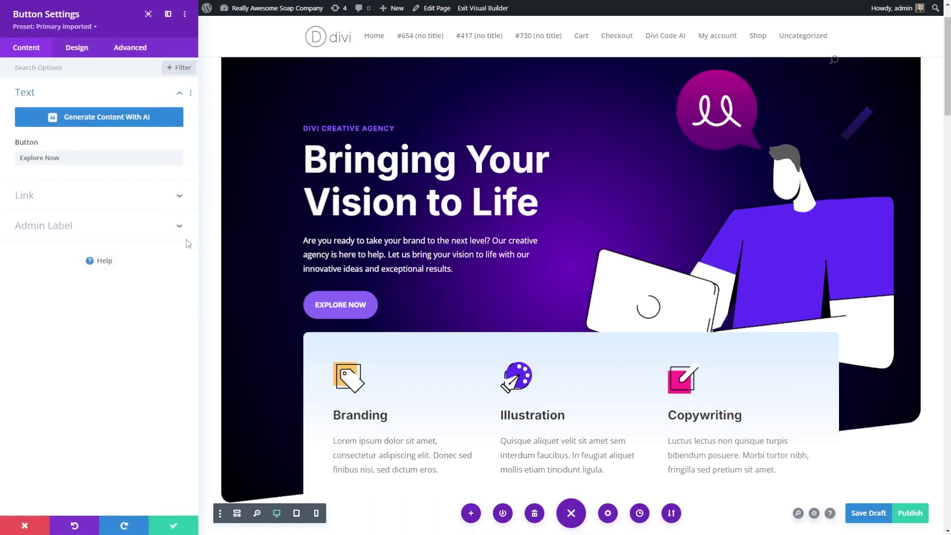
{"action": "left_click", "coordinate": [74, 50]}
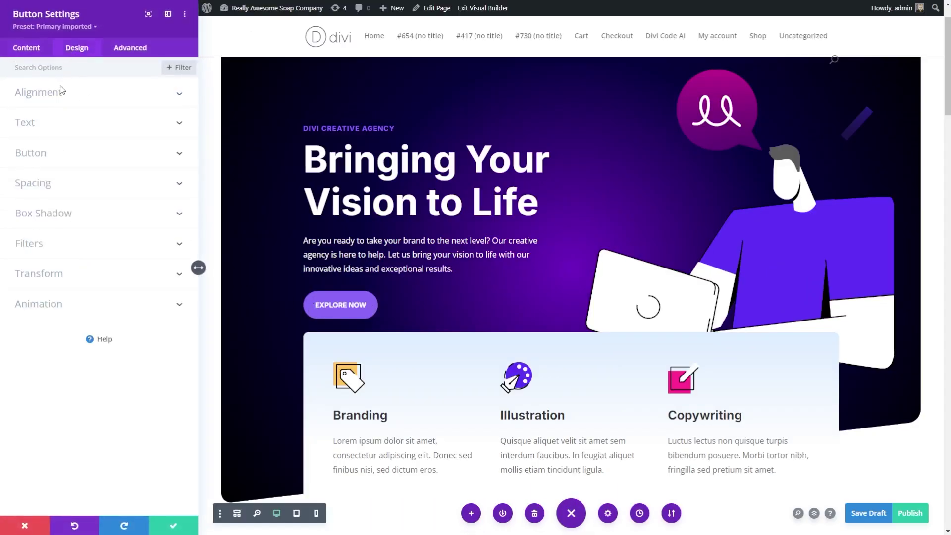
{"action": "left_click", "coordinate": [44, 158]}
{"action": "left_click_drag", "start_coordinate": [32, 156], "coordinate": [40, 155]}
Step: Review the remaining background, border, font, icon and text shadow options of the Explore Now button and save its settings
{"action": "scroll", "coordinate": [78, 307], "scroll_direction": "down", "scroll_amount": 2}
{"action": "scroll", "coordinate": [77, 307], "scroll_direction": "down", "scroll_amount": 2}
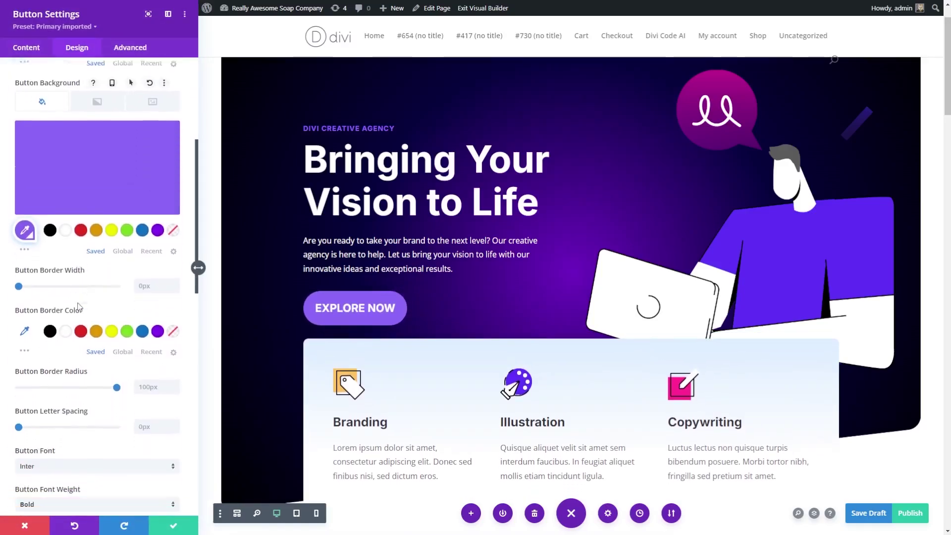
{"action": "left_click_drag", "start_coordinate": [117, 348], "coordinate": [99, 347]}
{"action": "scroll", "coordinate": [81, 357], "scroll_direction": "down", "scroll_amount": 10}
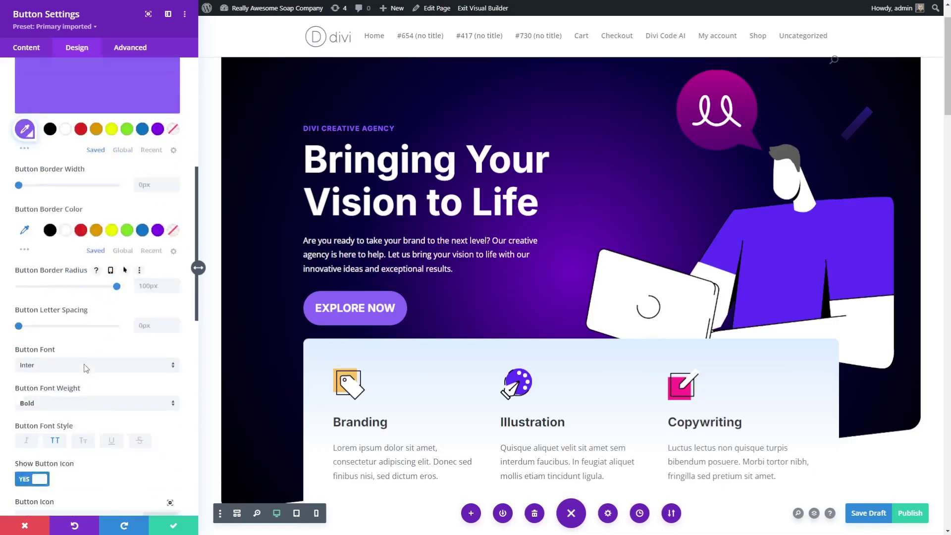
{"action": "scroll", "coordinate": [80, 324], "scroll_direction": "up", "scroll_amount": 10}
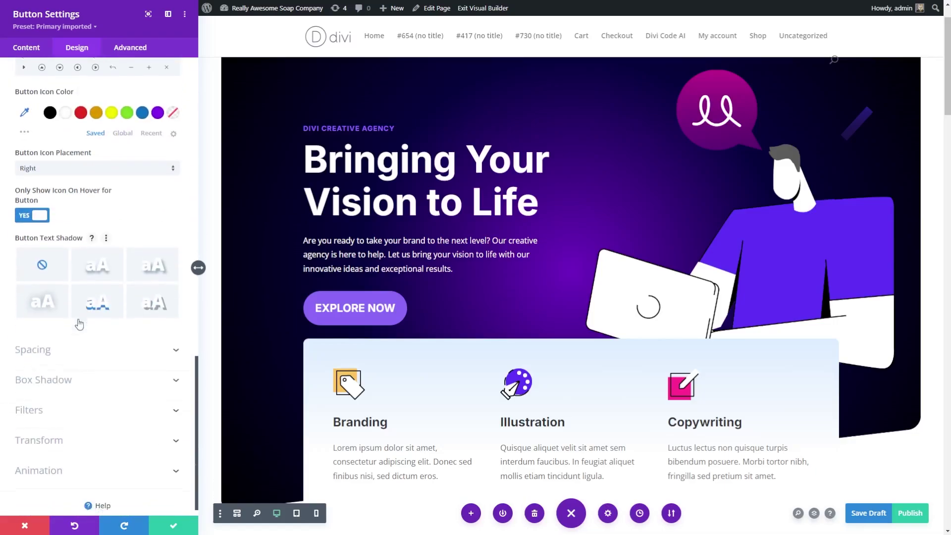
{"action": "scroll", "coordinate": [78, 323], "scroll_direction": "up", "scroll_amount": 6}
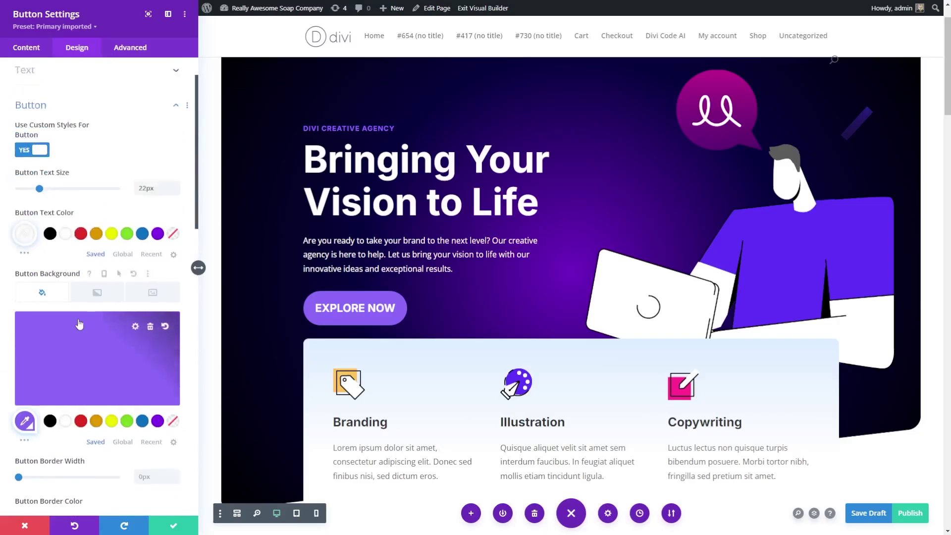
{"action": "left_click", "coordinate": [47, 157]}
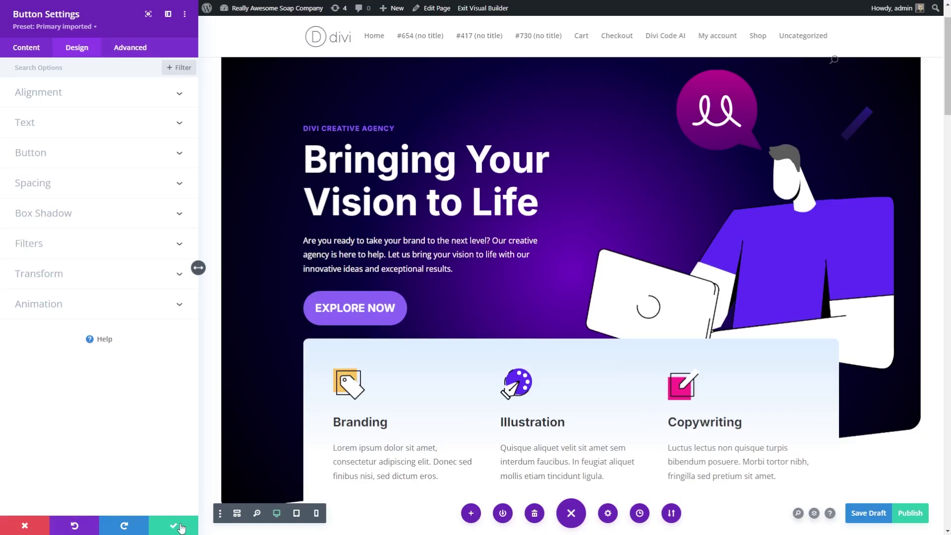
{"action": "left_click", "coordinate": [179, 526]}
Step: Insert a regular section with a single-column row between the Branding, Illustration and Copywriting cards and the About section
{"action": "scroll", "coordinate": [309, 323], "scroll_direction": "down", "scroll_amount": 3}
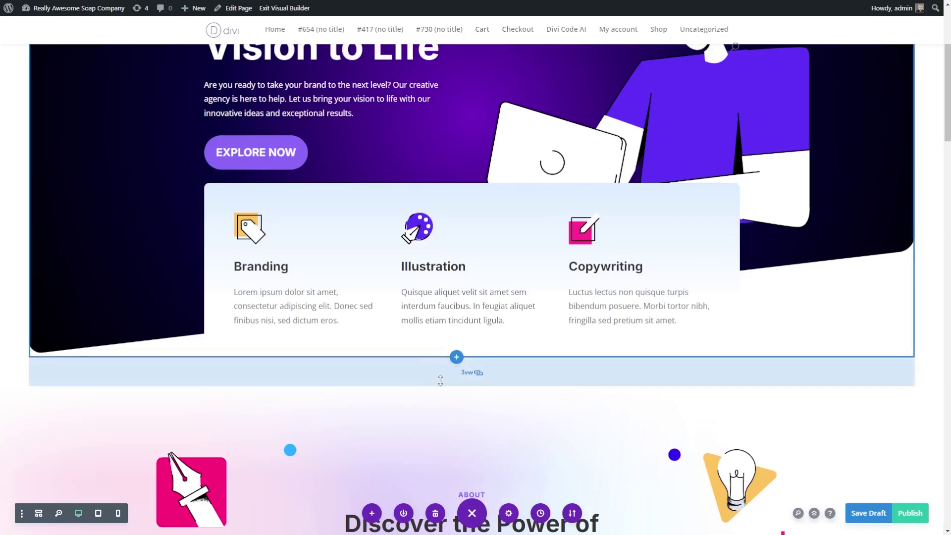
{"action": "scroll", "coordinate": [442, 386], "scroll_direction": "down", "scroll_amount": 5}
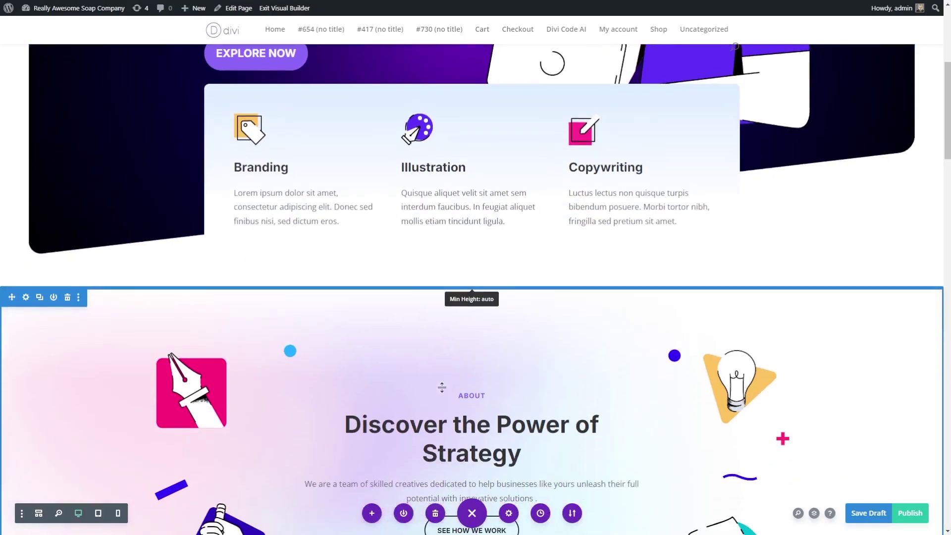
{"action": "scroll", "coordinate": [426, 366], "scroll_direction": "down", "scroll_amount": 4}
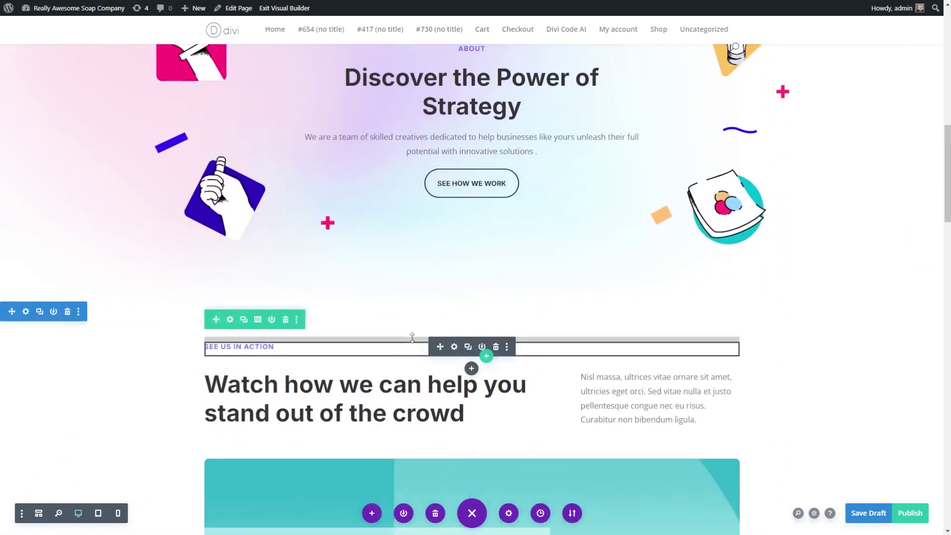
{"action": "scroll", "coordinate": [412, 337], "scroll_direction": "up", "scroll_amount": 2}
{"action": "scroll", "coordinate": [412, 338], "scroll_direction": "up", "scroll_amount": 5}
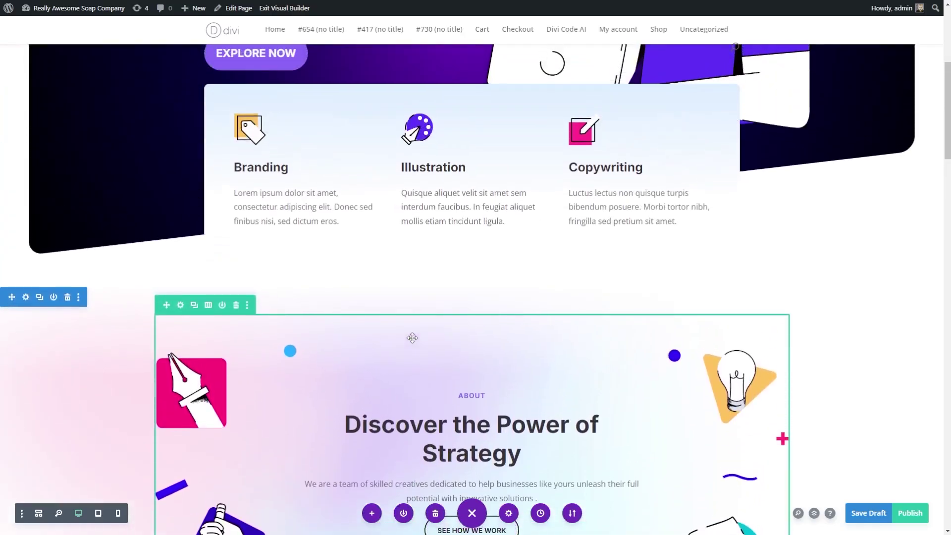
{"action": "scroll", "coordinate": [423, 297], "scroll_direction": "up", "scroll_amount": 3}
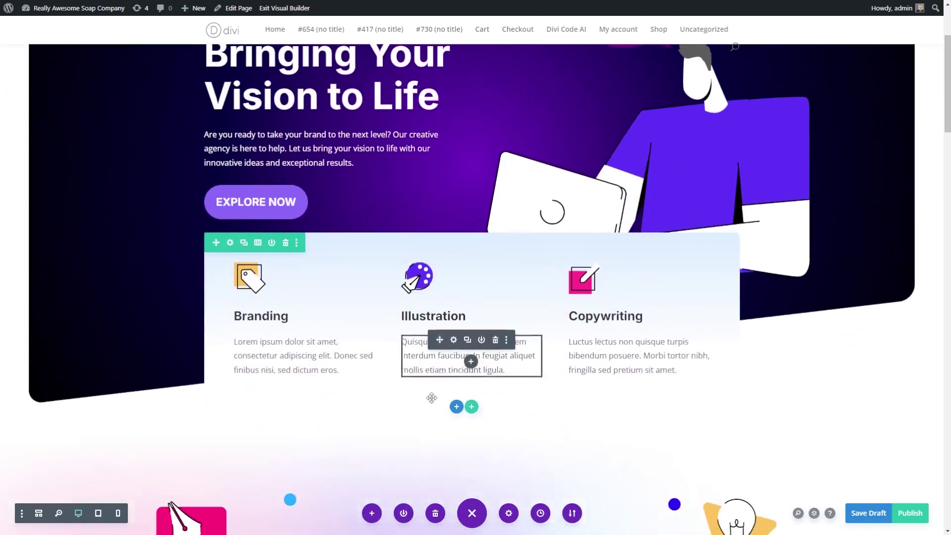
{"action": "left_click", "coordinate": [456, 407]}
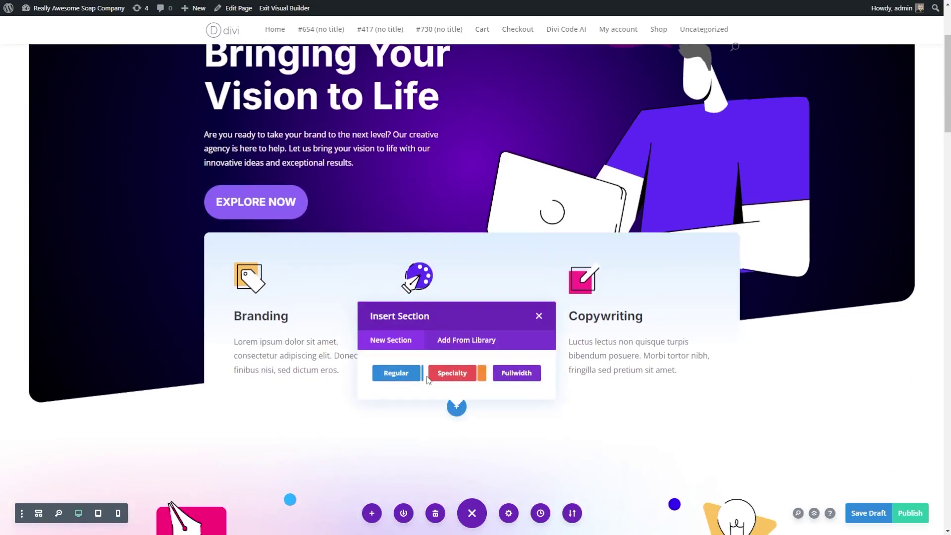
{"action": "left_click", "coordinate": [389, 374]}
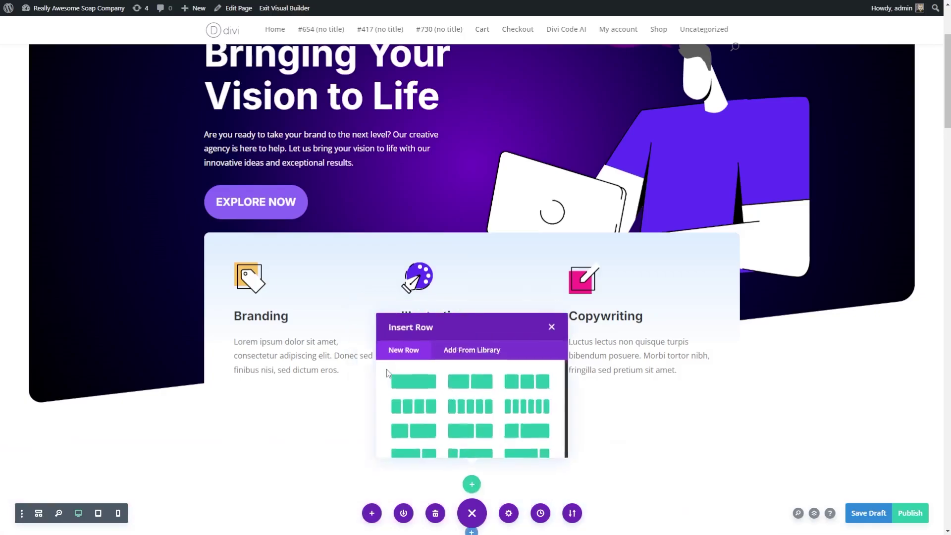
{"action": "left_click", "coordinate": [412, 285]}
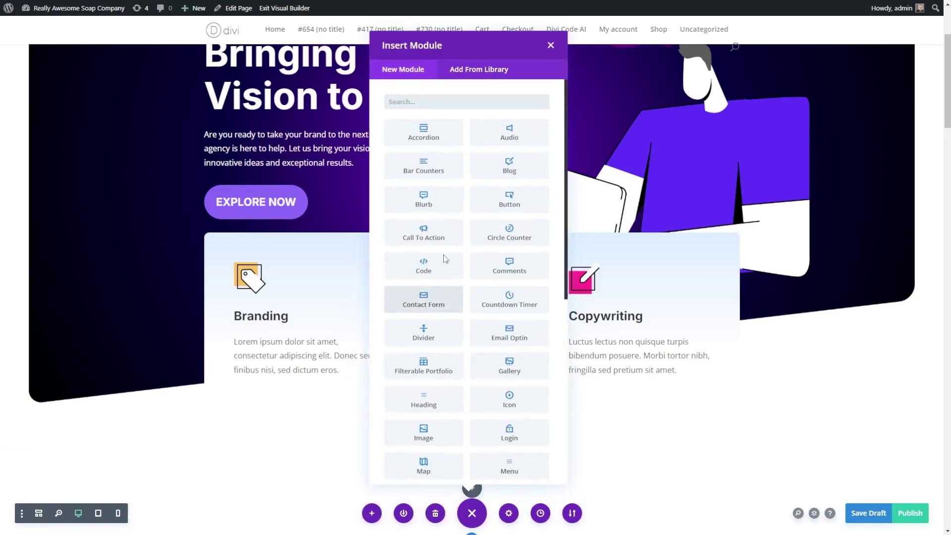
Step: Search the modules for "imag" and add an Image module to the new row
{"action": "scroll", "coordinate": [438, 148], "scroll_direction": "down", "scroll_amount": 1}
{"action": "scroll", "coordinate": [443, 167], "scroll_direction": "up", "scroll_amount": 1}
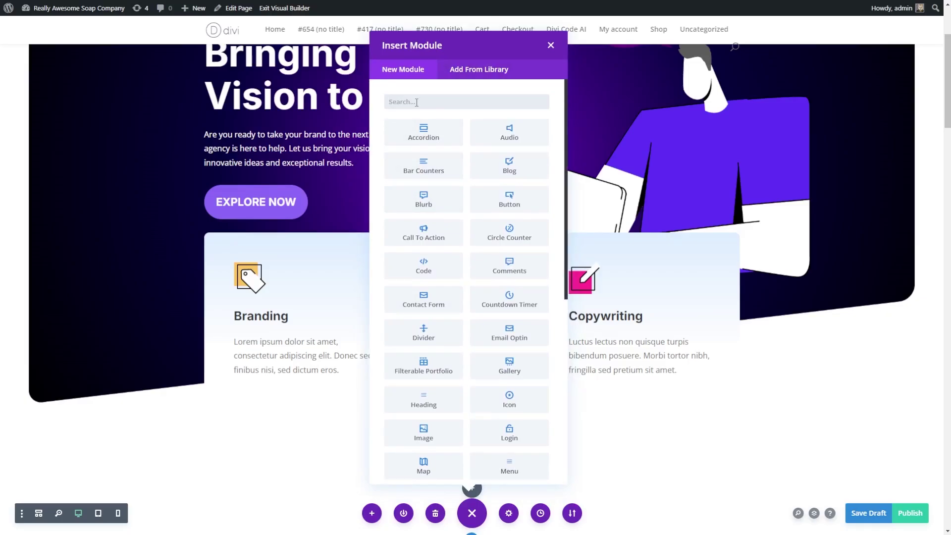
{"action": "type", "text": "imag"}
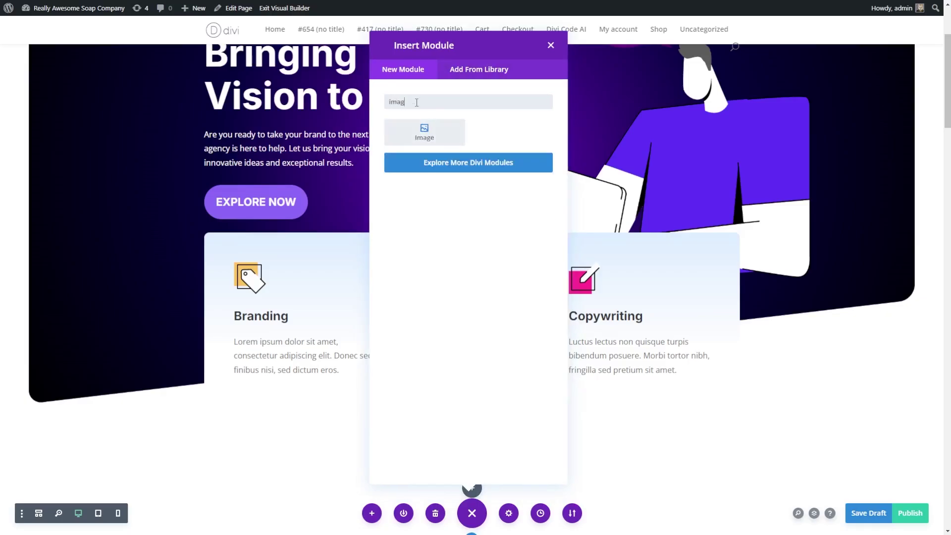
{"action": "left_click", "coordinate": [422, 132]}
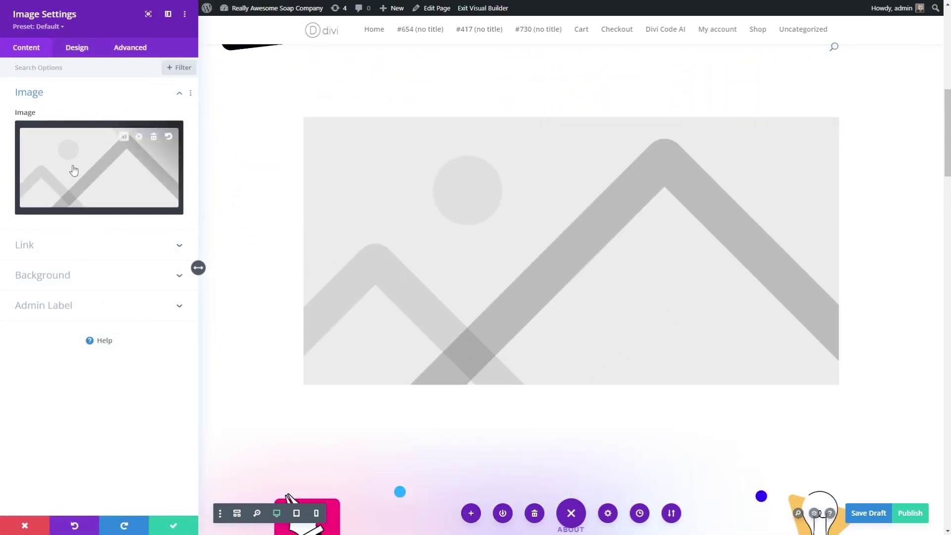
Step: Start generating the placeholder image's replacement with AI and set the image style to Drawing
{"action": "scroll", "coordinate": [244, 381], "scroll_direction": "up", "scroll_amount": 5}
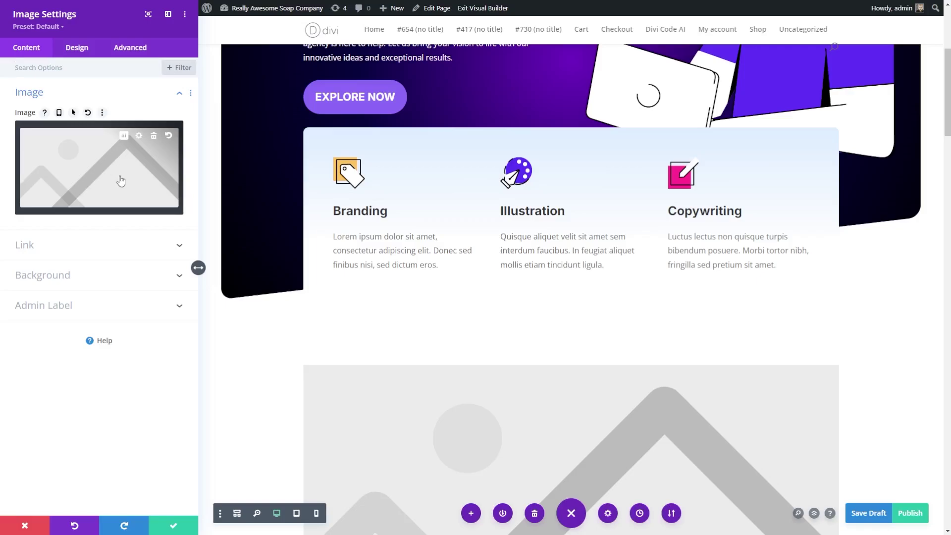
{"action": "scroll", "coordinate": [491, 362], "scroll_direction": "down", "scroll_amount": 3}
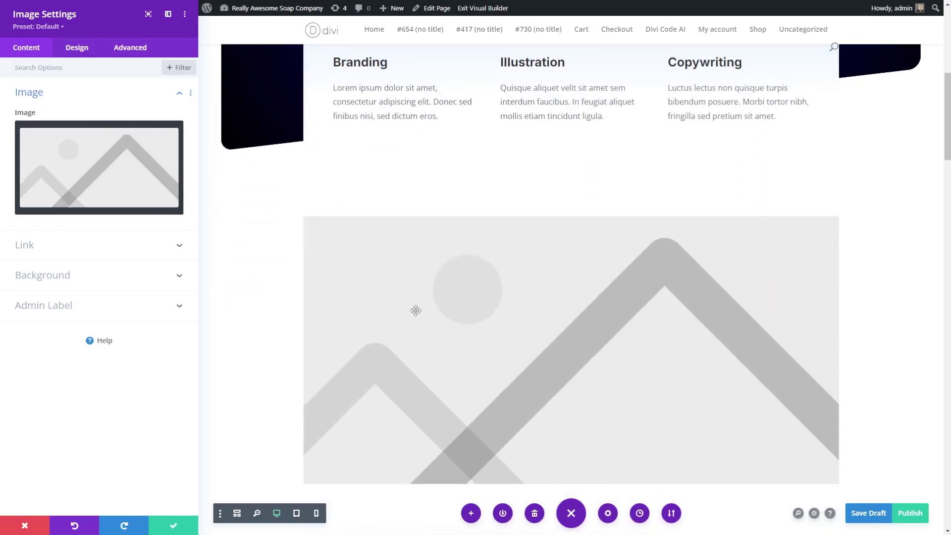
{"action": "mouse_move", "coordinate": [138, 135]}
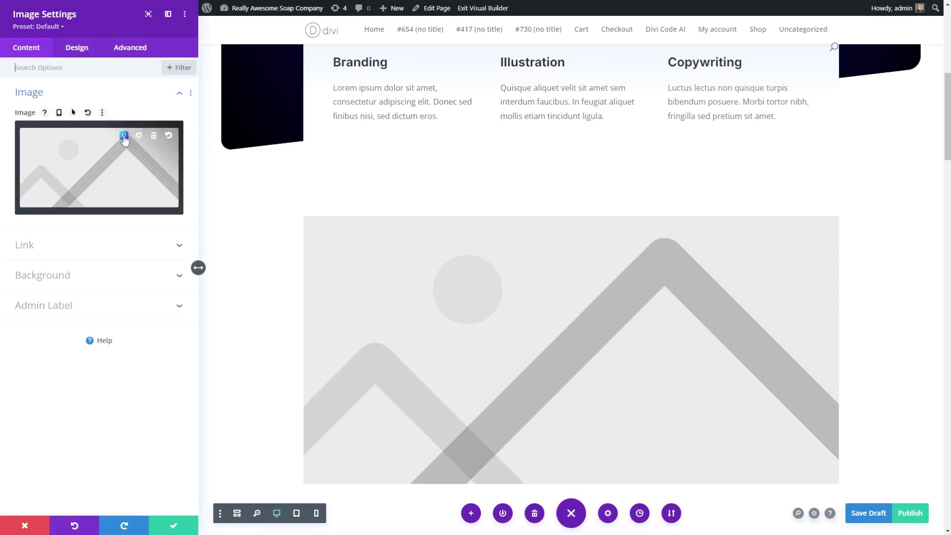
{"action": "left_click", "coordinate": [125, 138]}
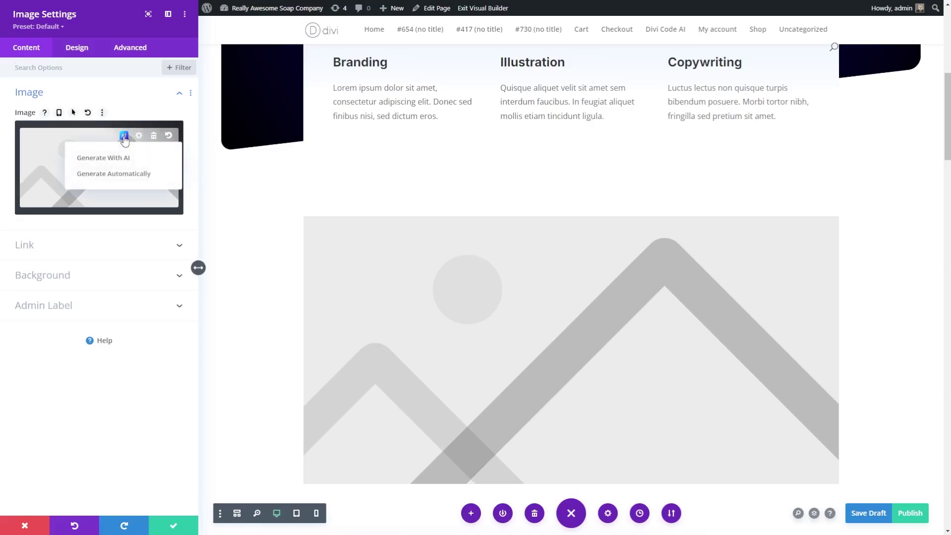
{"action": "left_click", "coordinate": [105, 158]}
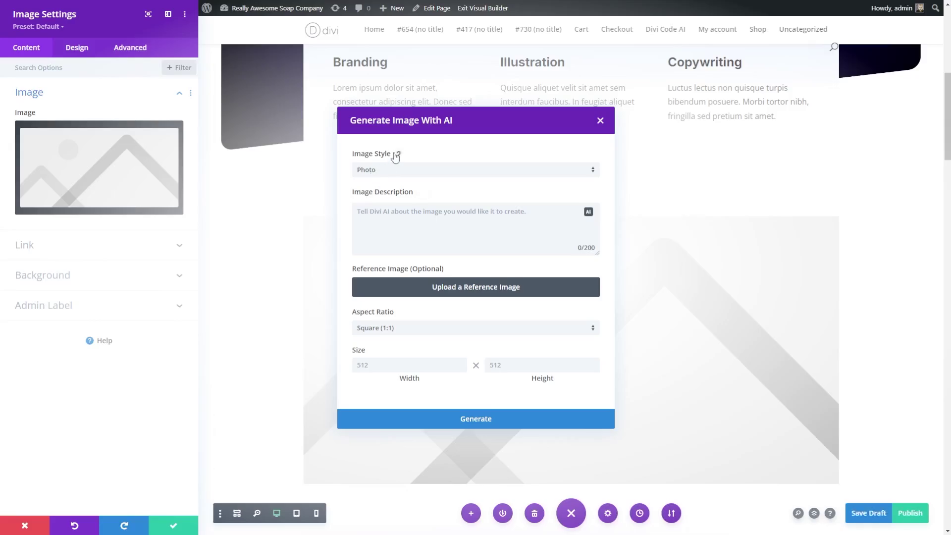
{"action": "left_click", "coordinate": [369, 169]}
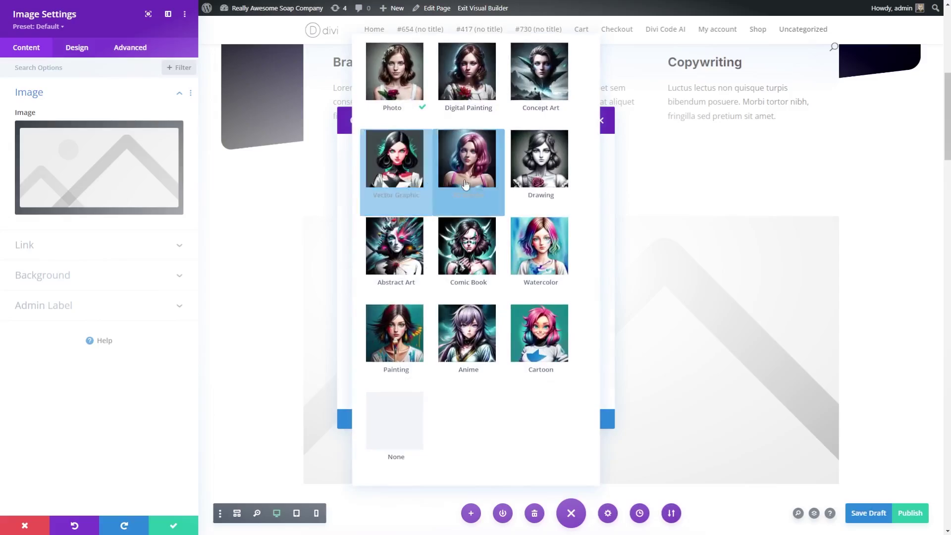
{"action": "left_click", "coordinate": [540, 163]}
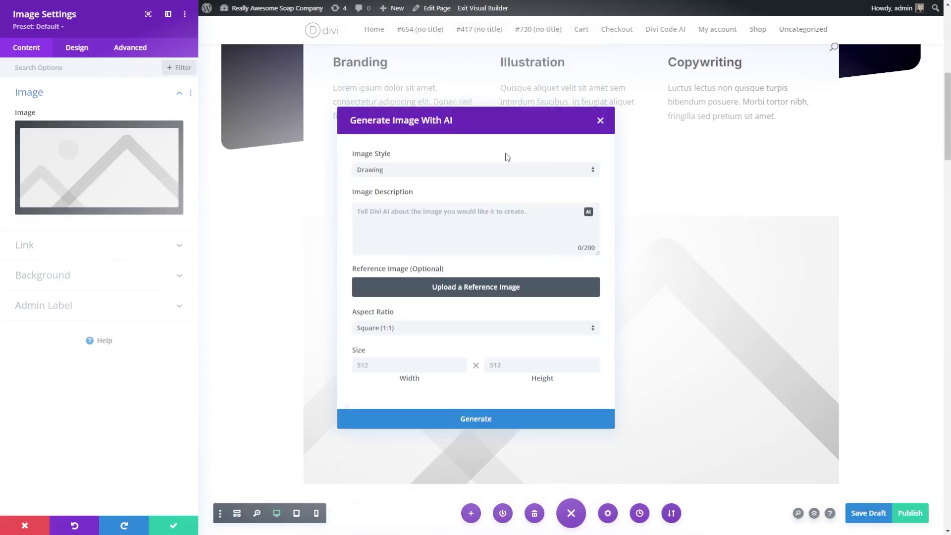
Step: Generate AI images from the description "A computer at a desk" in the Landscape (8:5) aspect ratio
{"action": "left_click", "coordinate": [446, 221]}
{"action": "type", "text": "A computer at a desk"}
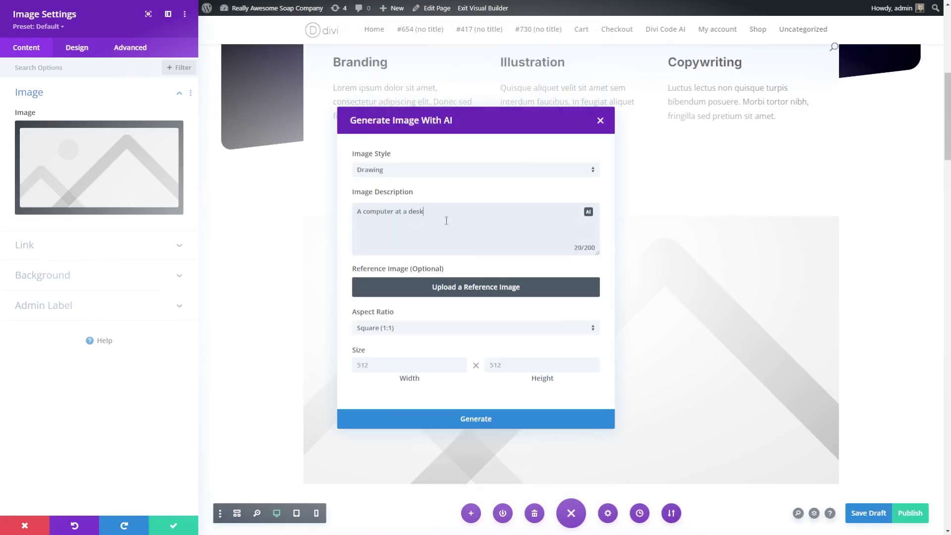
{"action": "left_click_drag", "start_coordinate": [440, 211], "coordinate": [345, 214]}
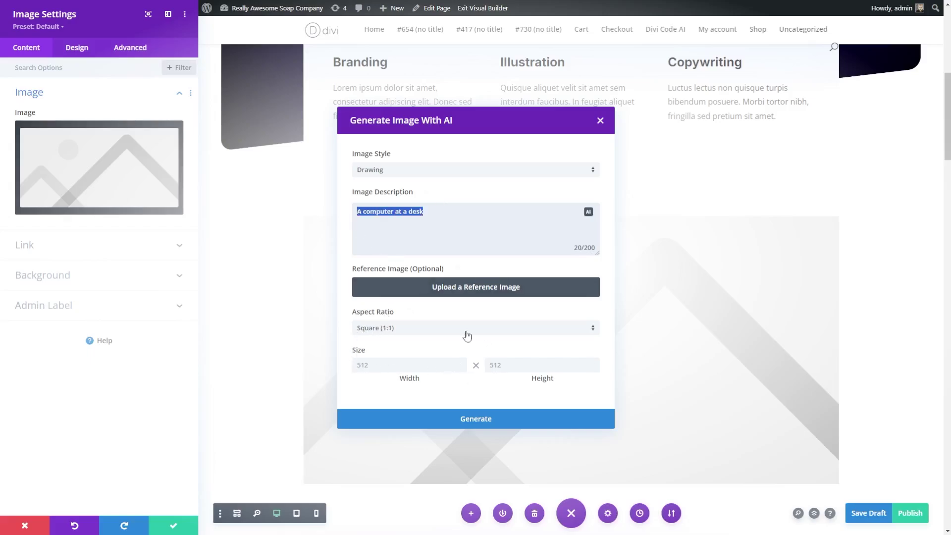
{"action": "left_click", "coordinate": [473, 327]}
{"action": "left_click", "coordinate": [411, 357]}
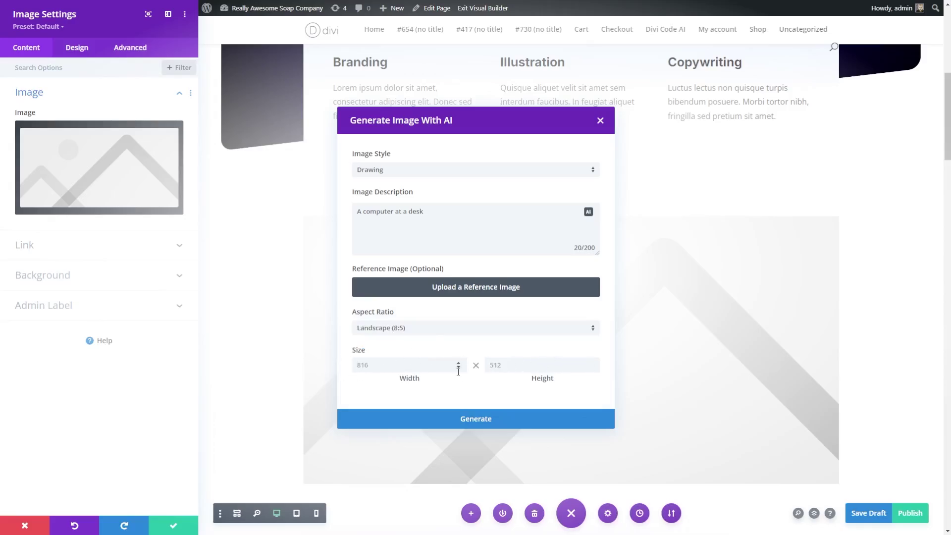
{"action": "left_click", "coordinate": [473, 421]}
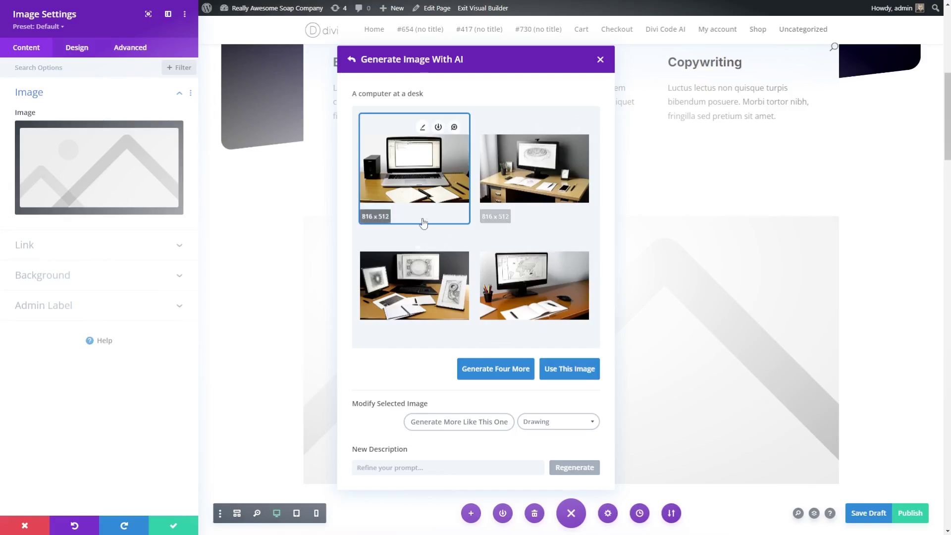
Step: Generate more images like the second desk picture and use the variation with a grid drawing on its monitor in the module
{"action": "left_click", "coordinate": [536, 165]}
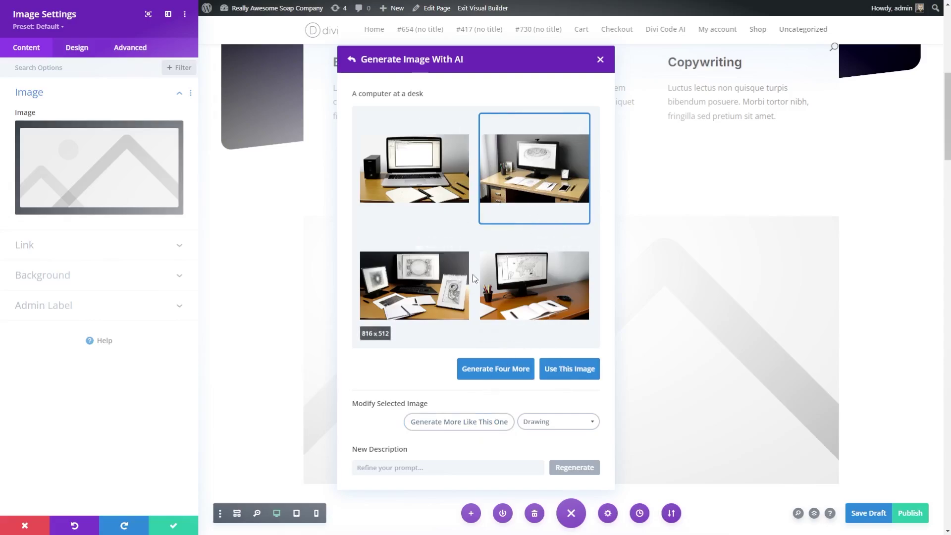
{"action": "left_click", "coordinate": [470, 422]}
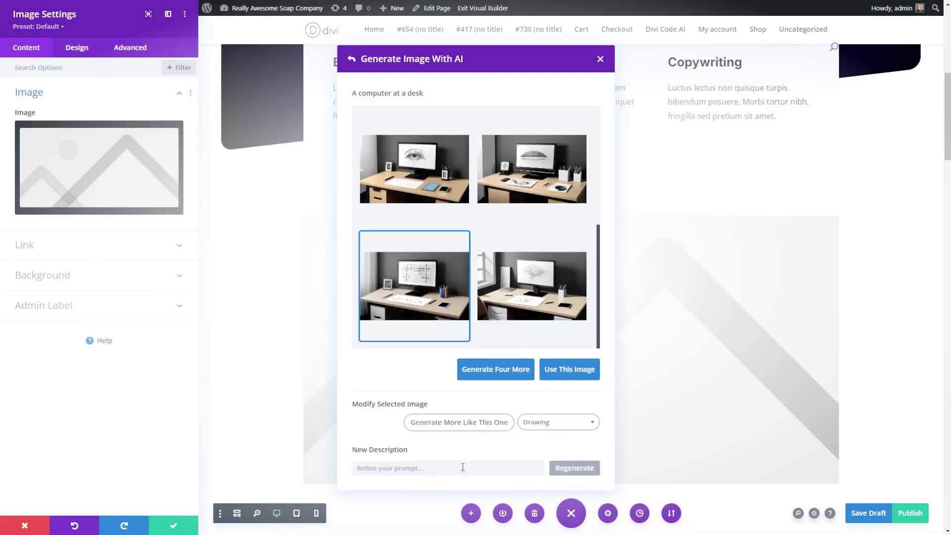
{"action": "mouse_move", "coordinate": [424, 290]}
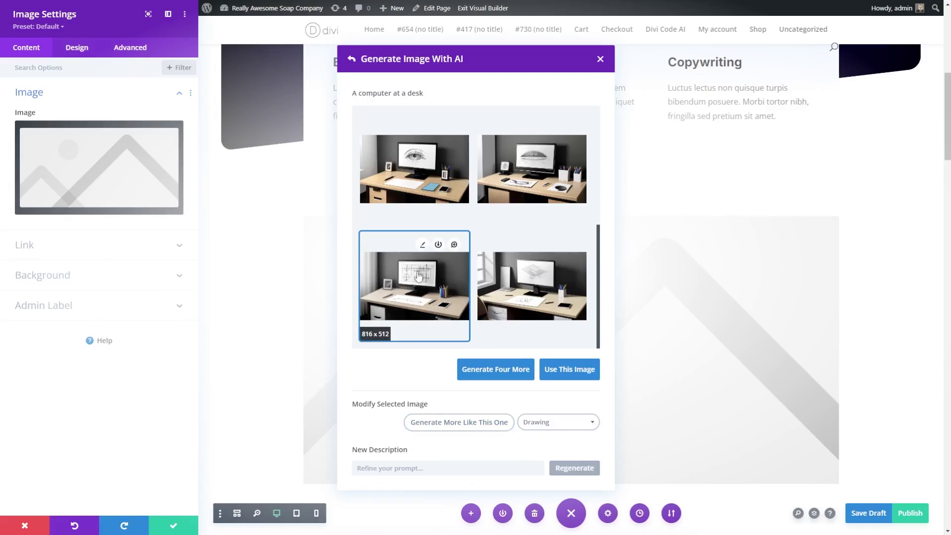
{"action": "left_click", "coordinate": [565, 364]}
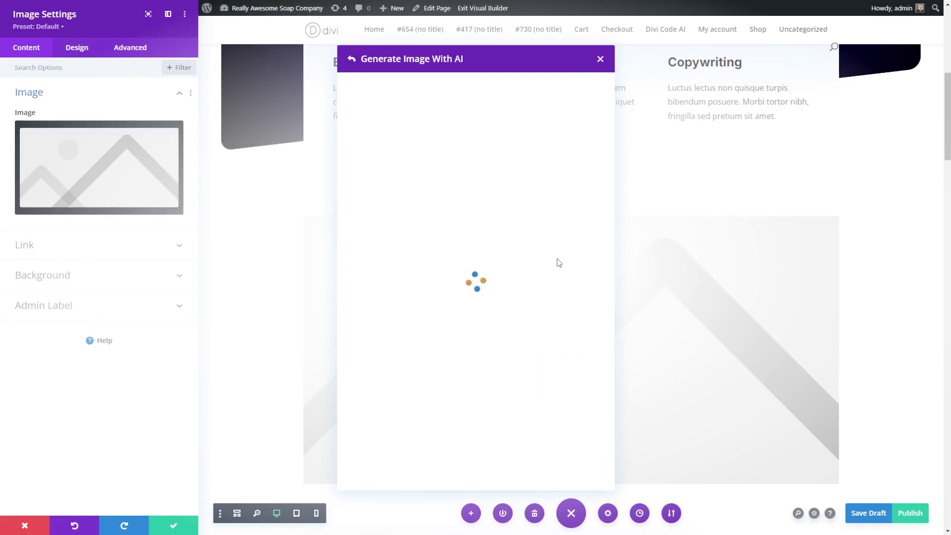
{"action": "scroll", "coordinate": [501, 301], "scroll_direction": "down", "scroll_amount": 4}
{"action": "scroll", "coordinate": [501, 302], "scroll_direction": "down", "scroll_amount": 3}
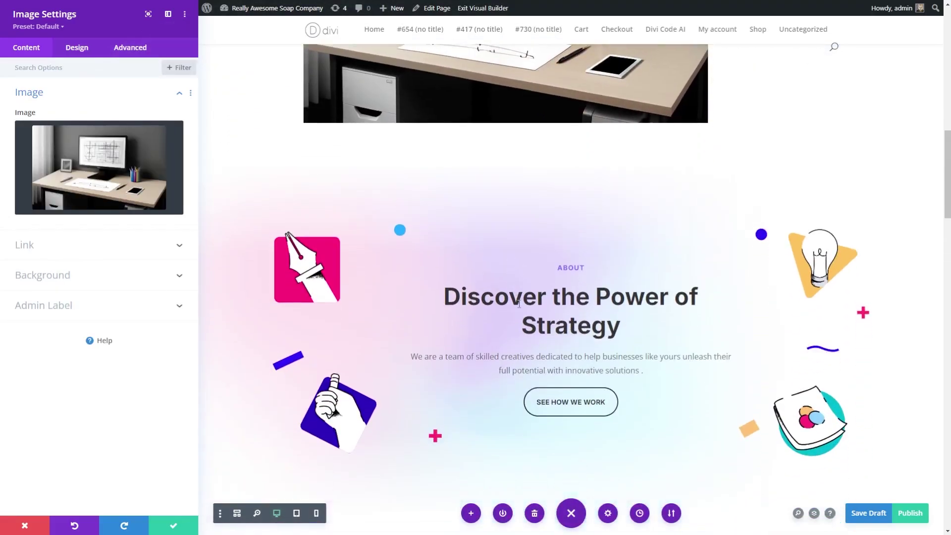
Step: Save the image module and open the AI writer for the "Discover the Power of Strategy" heading's body text
{"action": "left_click", "coordinate": [173, 525]}
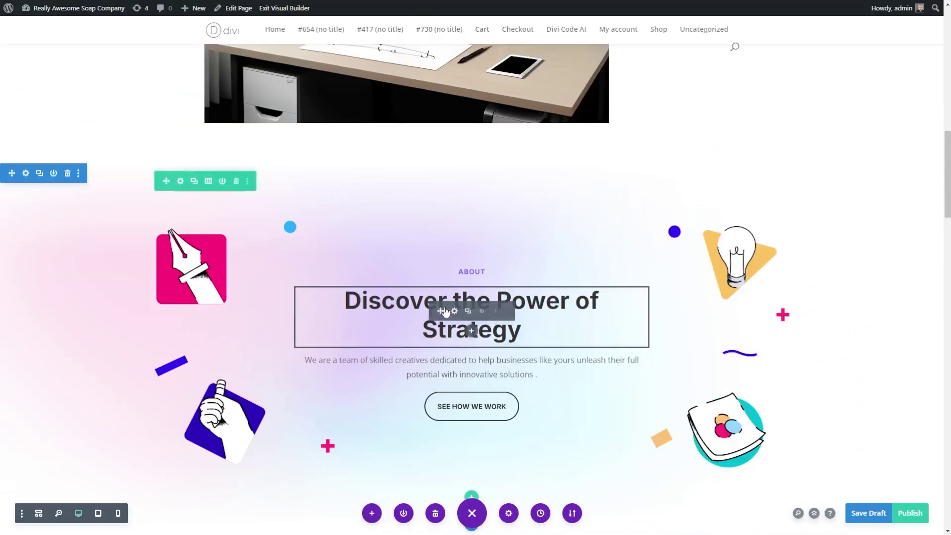
{"action": "scroll", "coordinate": [444, 311], "scroll_direction": "down", "scroll_amount": 1}
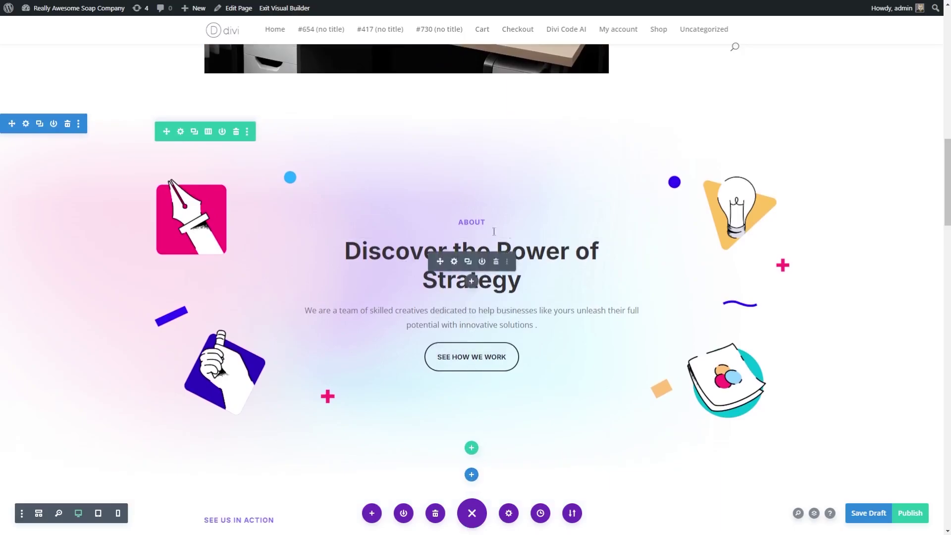
{"action": "left_click", "coordinate": [454, 261]}
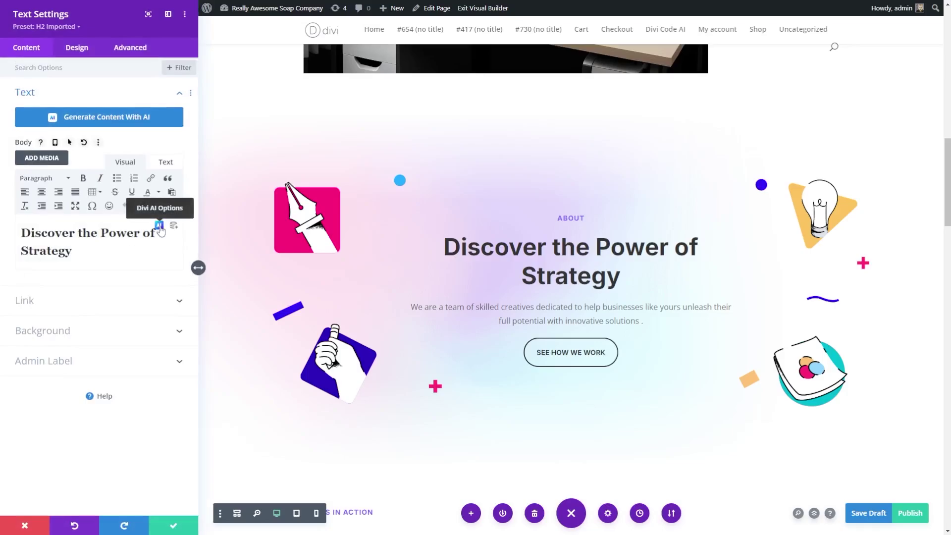
{"action": "left_click", "coordinate": [160, 228]}
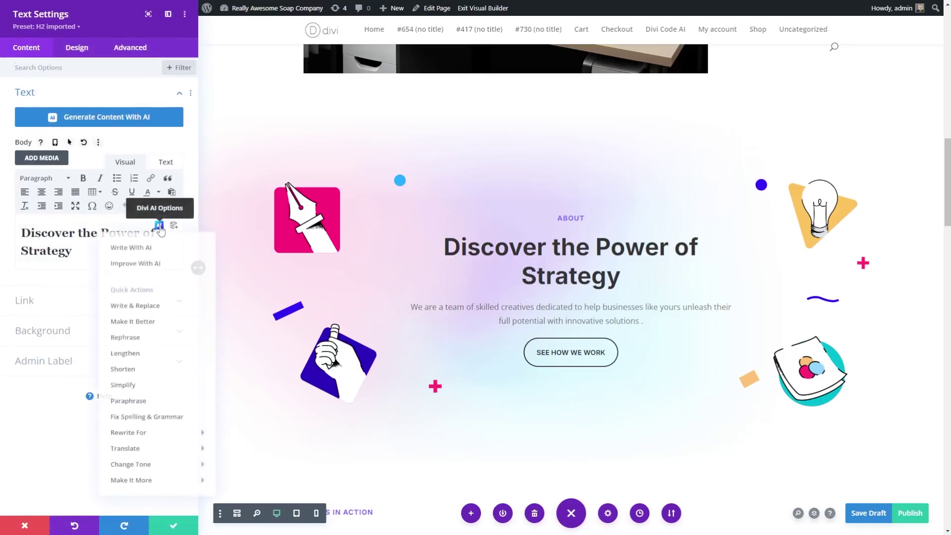
{"action": "left_click", "coordinate": [149, 249]}
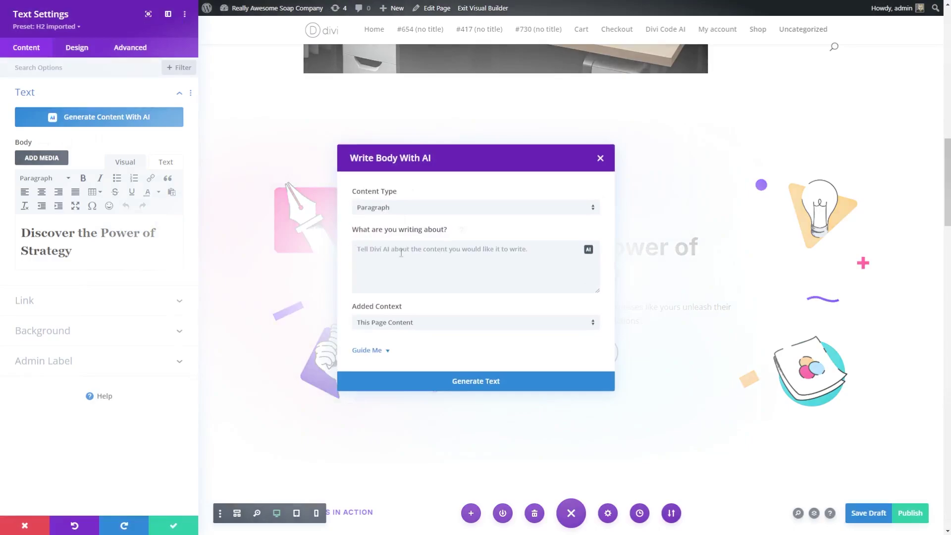
Step: Set the AI content type to Title and generate text from a description beginning "A catchy title about the power of"
{"action": "left_click", "coordinate": [410, 212]}
{"action": "left_click", "coordinate": [429, 236]}
{"action": "type", "text": "A catchy"}
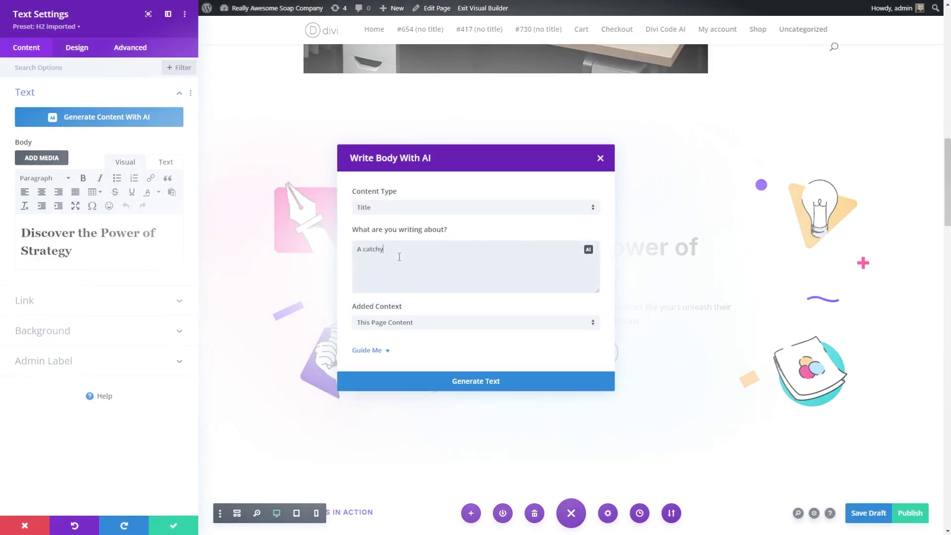
{"action": "type", "text": " title about tyhe"}
{"action": "key", "text": "BackSpace"}
{"action": "key", "text": "BackSpace"}
{"action": "key", "text": "BackSpace"}
{"action": "type", "text": "he power of"}
{"action": "left_click", "coordinate": [474, 382]}
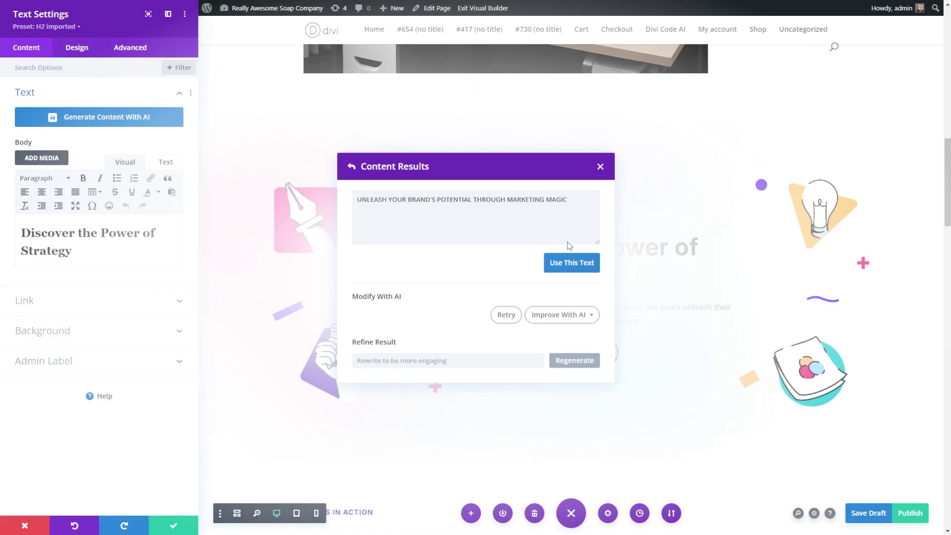
Step: Retry the AI title, use "ELEVATE YOUR BRAND WITH MARKETING INNOVATION" as the heading, and save the text module
{"action": "left_click", "coordinate": [504, 316]}
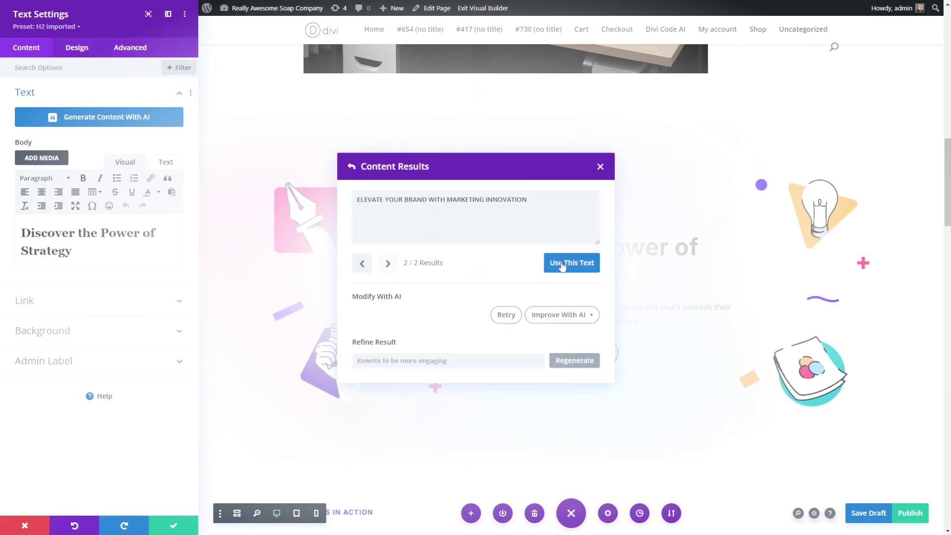
{"action": "left_click", "coordinate": [562, 265]}
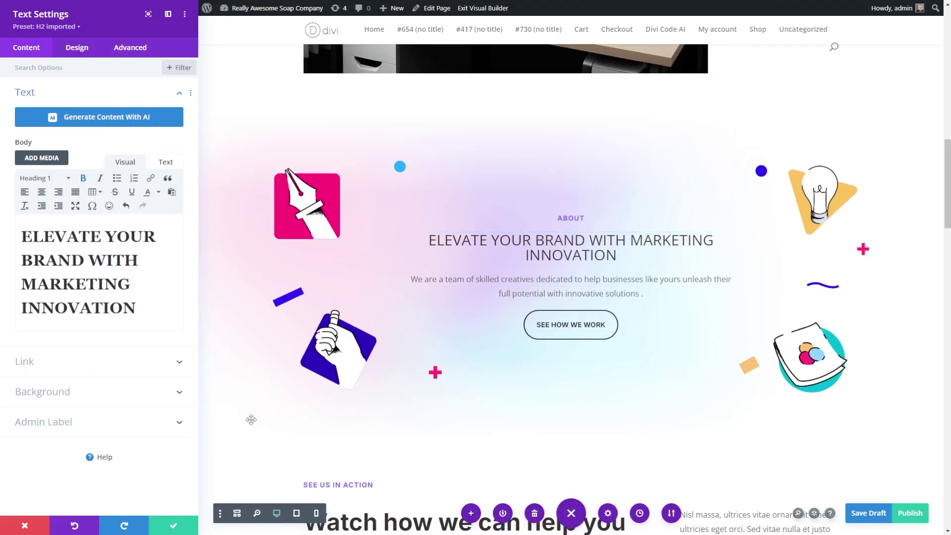
{"action": "left_click", "coordinate": [171, 526]}
{"action": "scroll", "coordinate": [558, 297], "scroll_direction": "up", "scroll_amount": 10}
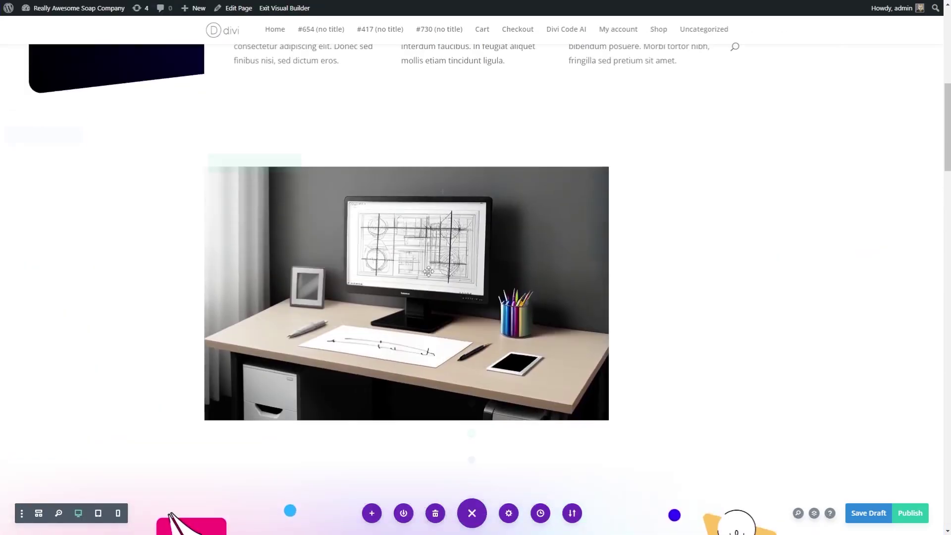
{"action": "scroll", "coordinate": [428, 269], "scroll_direction": "up", "scroll_amount": 5}
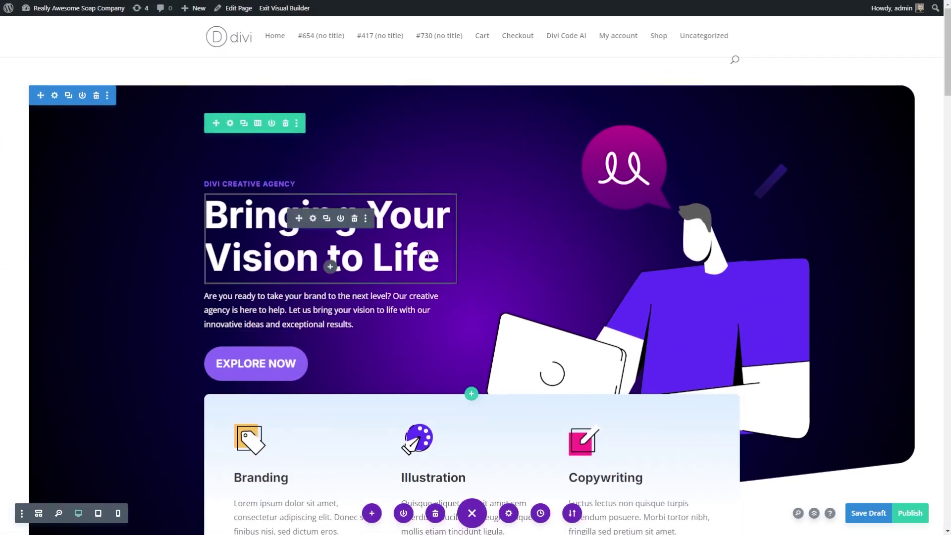
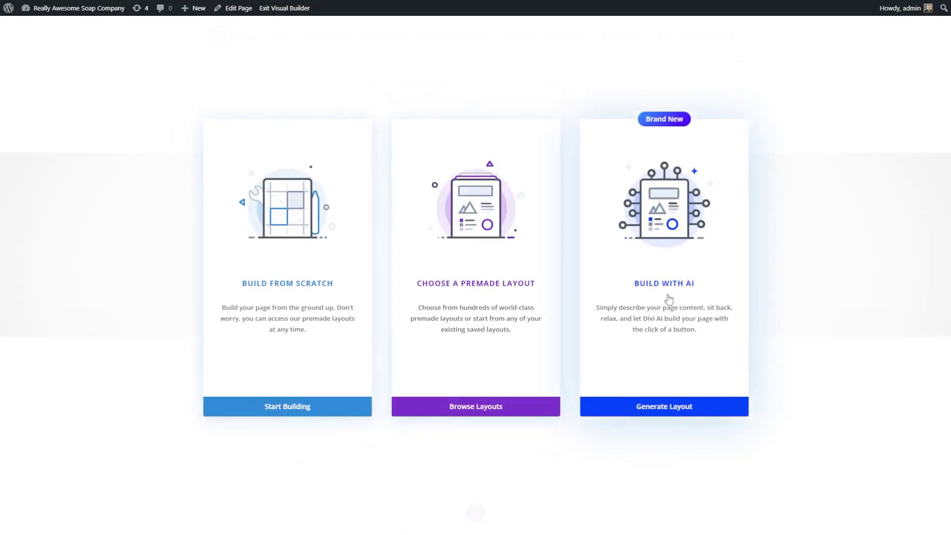
Step: Describe the AI page as "Create a homepage for a marketing company" and the website as "Our marketing company "Awesome Marketing" specializes in brand marketing and social media."
{"action": "left_click", "coordinate": [664, 409]}
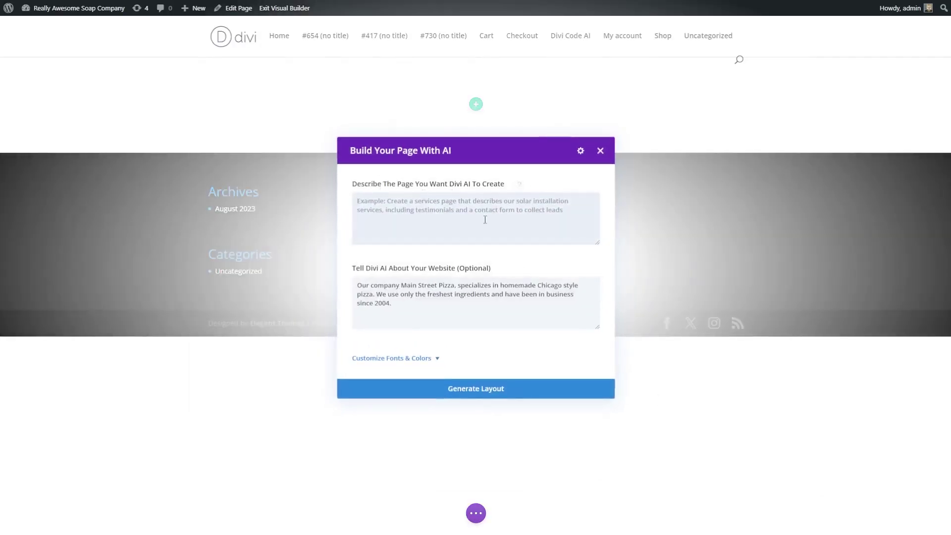
{"action": "type", "text": "Create a homepage for a marketing company"}
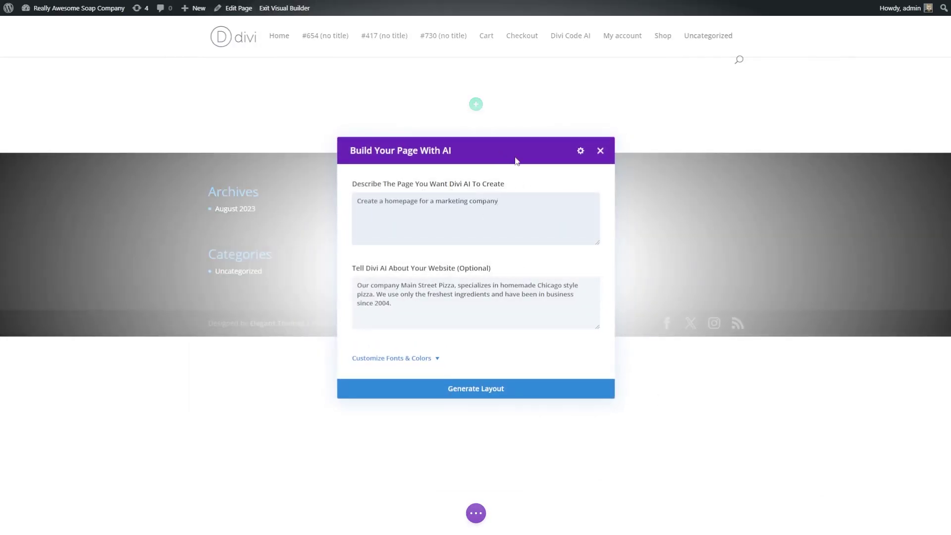
{"action": "left_click", "coordinate": [429, 310]}
{"action": "key", "text": "ctrl+a"}
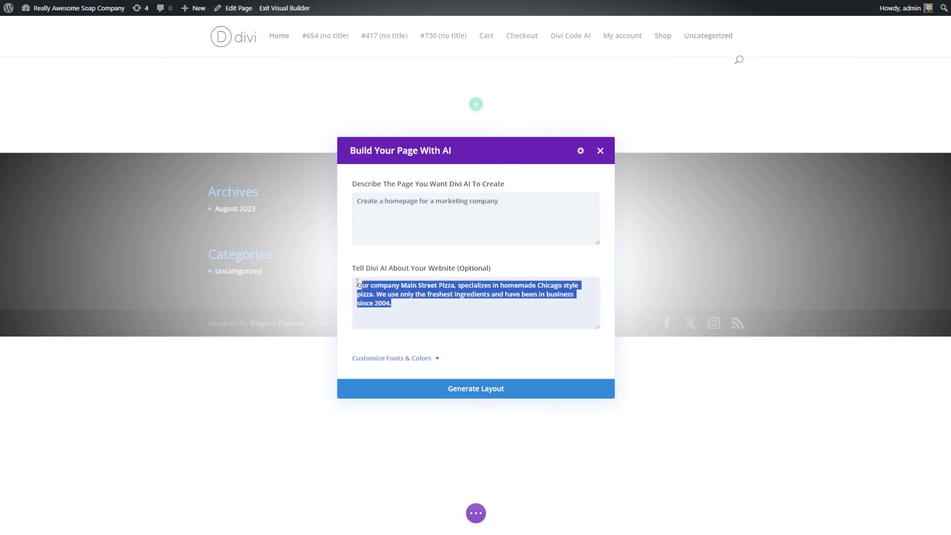
{"action": "key", "text": "BackSpace"}
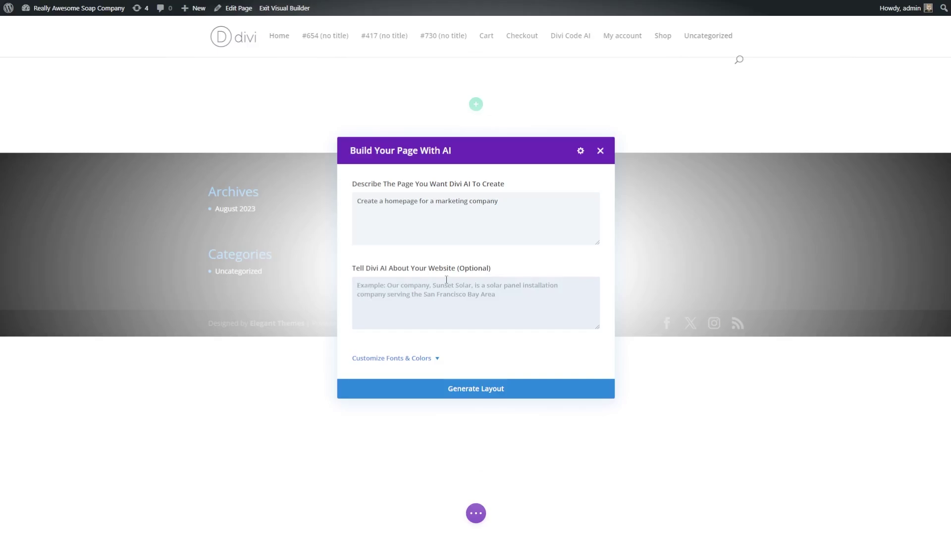
{"action": "type", "text": "Our marketing company \"Awesome Marketing\" specializes in brand marketing and social media."}
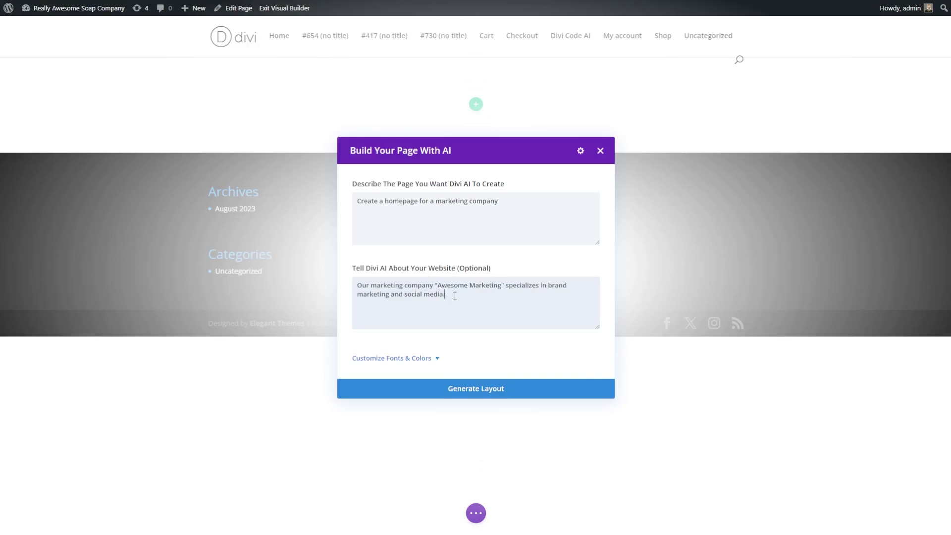
{"action": "left_click_drag", "start_coordinate": [455, 296], "coordinate": [359, 285]}
{"action": "left_click", "coordinate": [443, 294]}
{"action": "left_click_drag", "start_coordinate": [458, 286], "coordinate": [394, 286]}
{"action": "key", "text": "ctrl+a"}
{"action": "left_click", "coordinate": [529, 287]}
{"action": "left_click", "coordinate": [445, 300]}
Step: Expand the font and color customization and try a custom primary color for the AI layout
{"action": "left_click", "coordinate": [428, 356]}
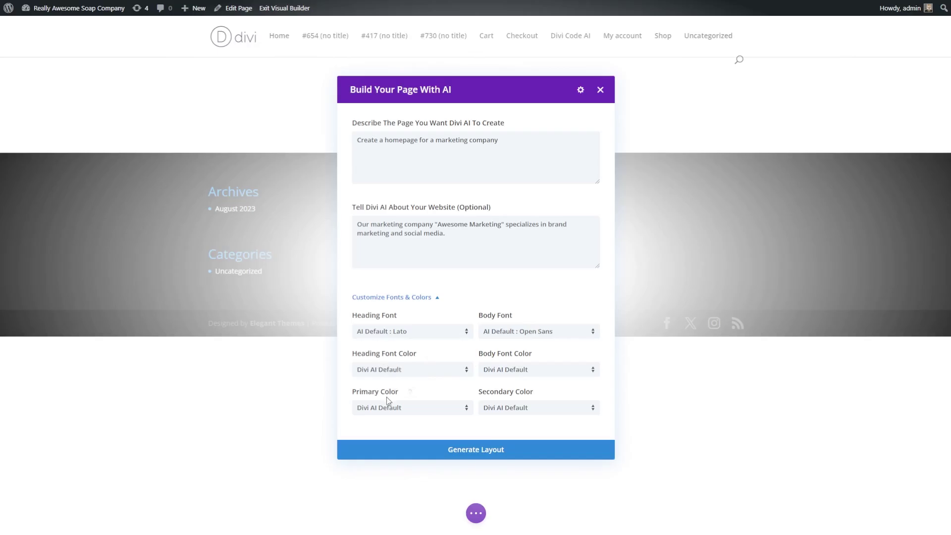
{"action": "left_click", "coordinate": [394, 410]}
{"action": "left_click", "coordinate": [392, 451]}
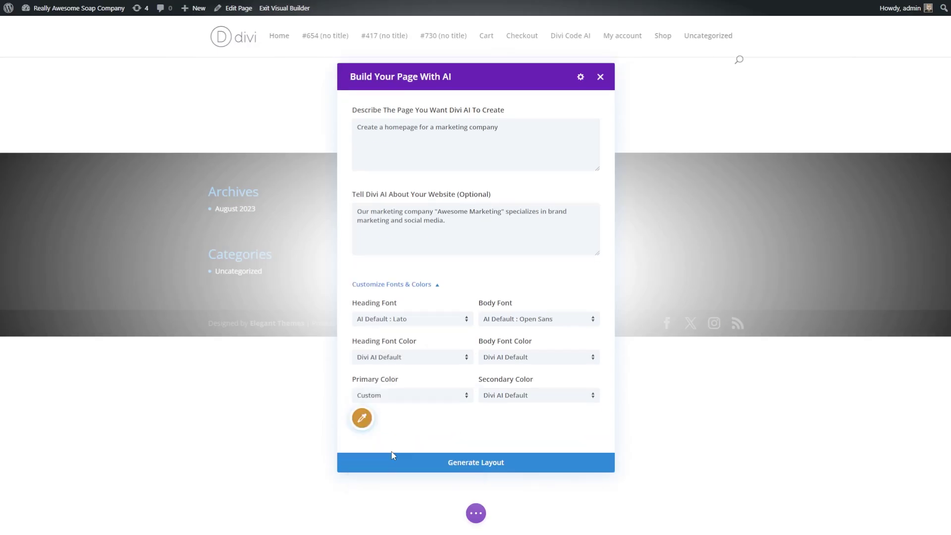
{"action": "left_click", "coordinate": [362, 418]}
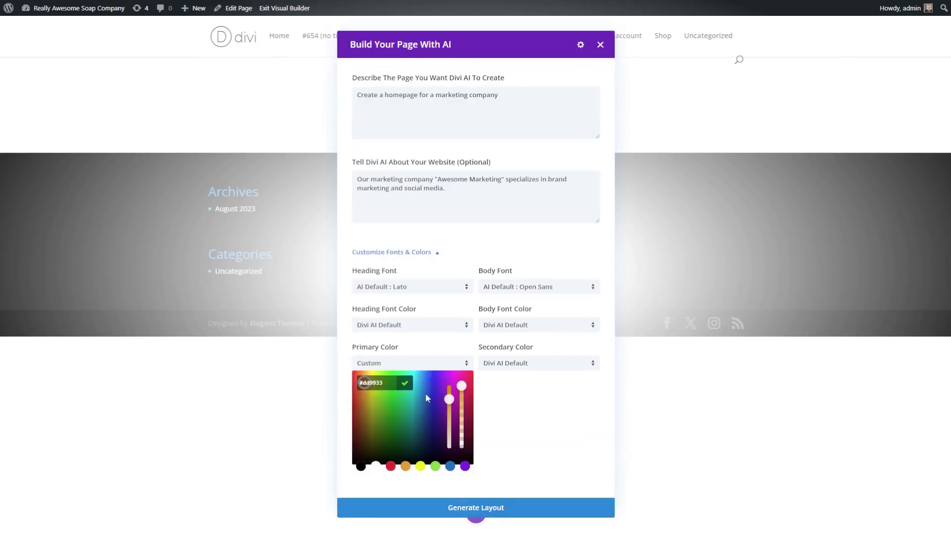
Step: Set the primary color to Let AI Choose For Me and generate the homepage layout
{"action": "left_click", "coordinate": [415, 362]}
{"action": "left_click", "coordinate": [399, 394]}
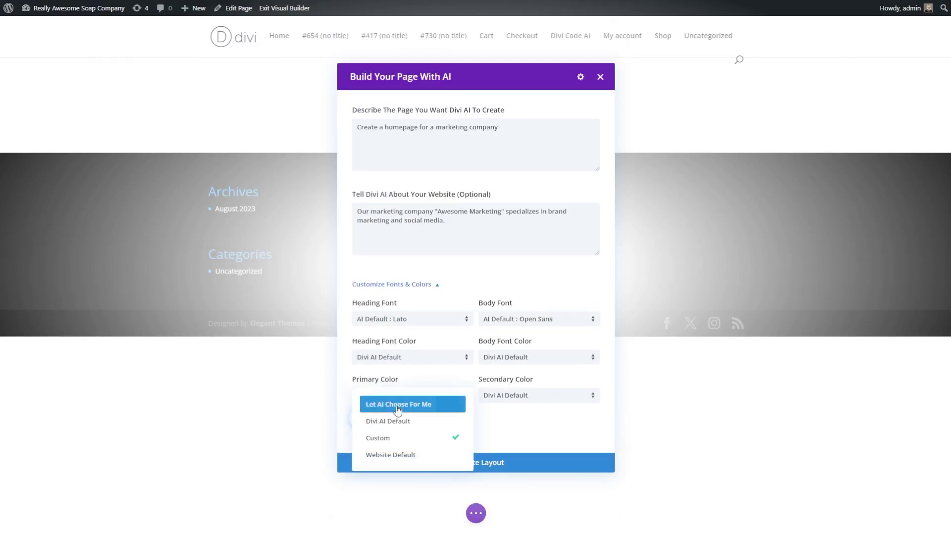
{"action": "left_click", "coordinate": [429, 404]}
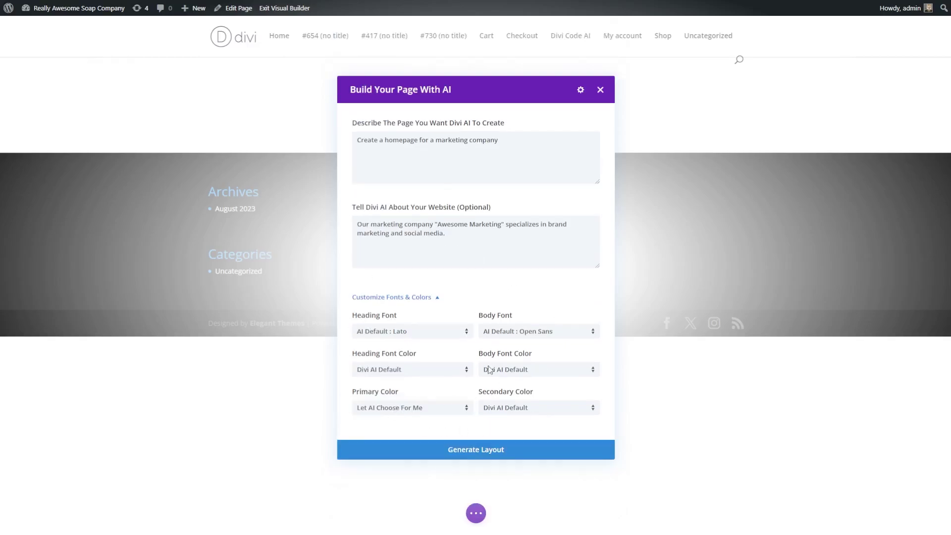
{"action": "left_click", "coordinate": [476, 450]}
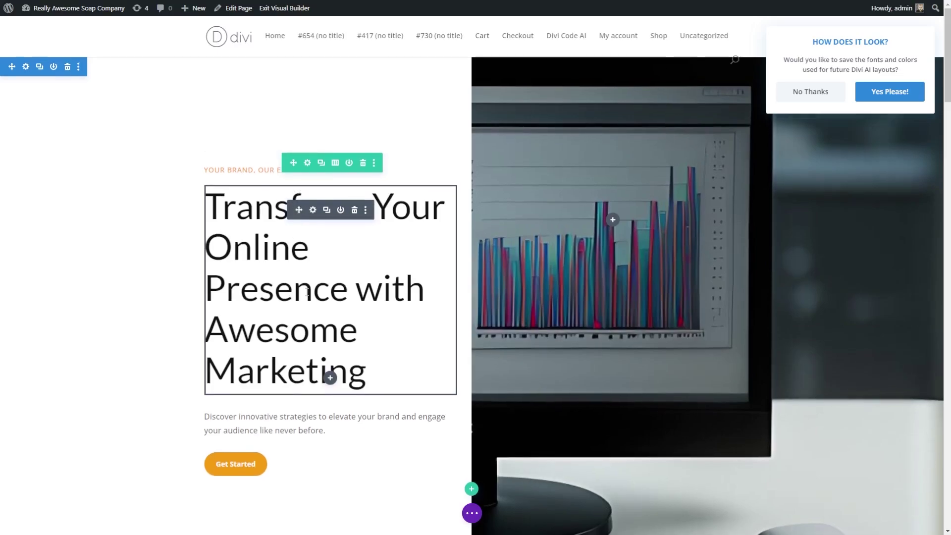
Step: Review the generated homepage from the hero section through services, recent work and blog posts to the consultation banner, plus the offer to save fonts and colors
{"action": "scroll", "coordinate": [308, 285], "scroll_direction": "down", "scroll_amount": 3}
{"action": "scroll", "coordinate": [306, 263], "scroll_direction": "down", "scroll_amount": 4}
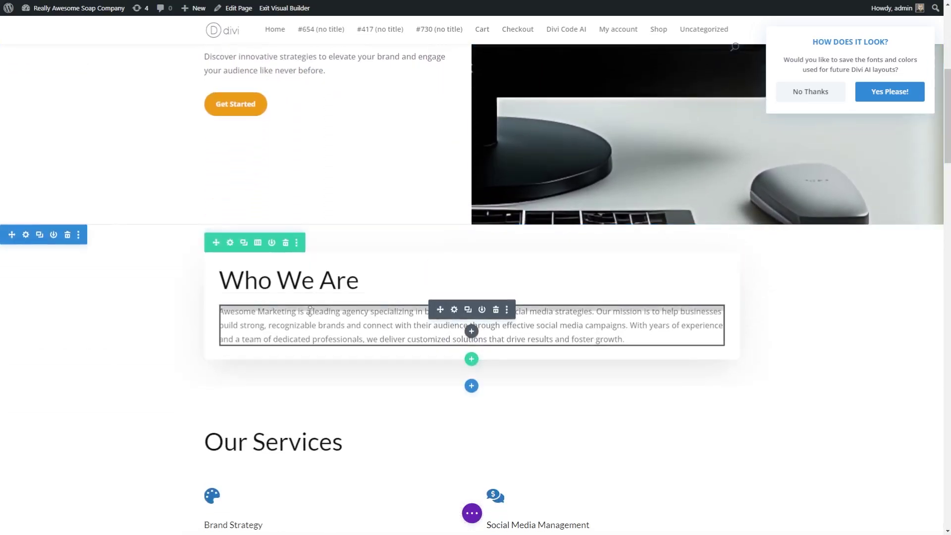
{"action": "scroll", "coordinate": [312, 320], "scroll_direction": "up", "scroll_amount": 5}
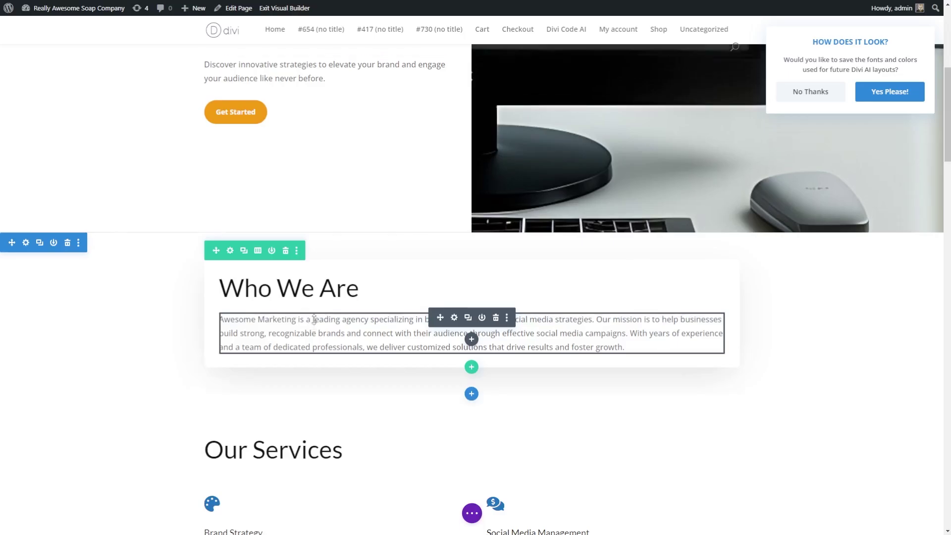
{"action": "scroll", "coordinate": [314, 313], "scroll_direction": "down", "scroll_amount": 4}
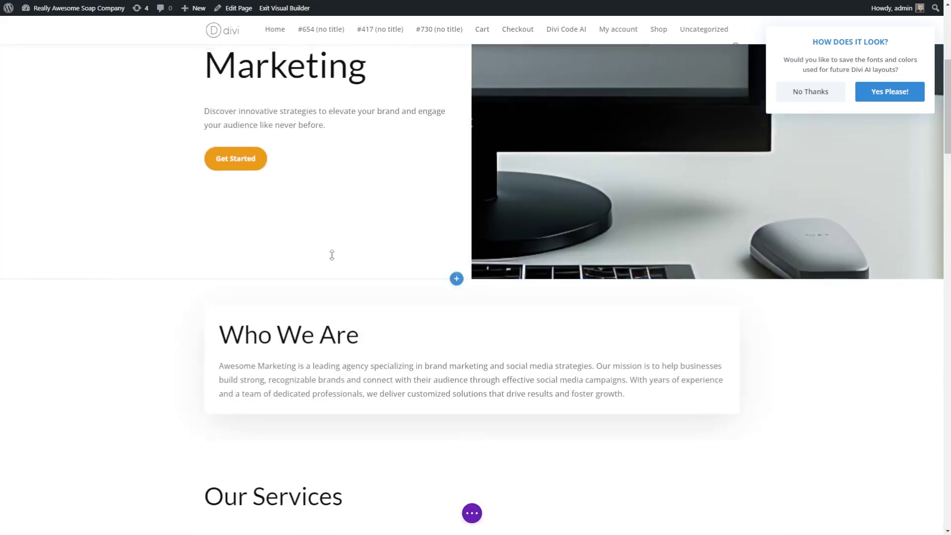
{"action": "scroll", "coordinate": [329, 254], "scroll_direction": "down", "scroll_amount": 4}
{"action": "scroll", "coordinate": [283, 282], "scroll_direction": "down", "scroll_amount": 3}
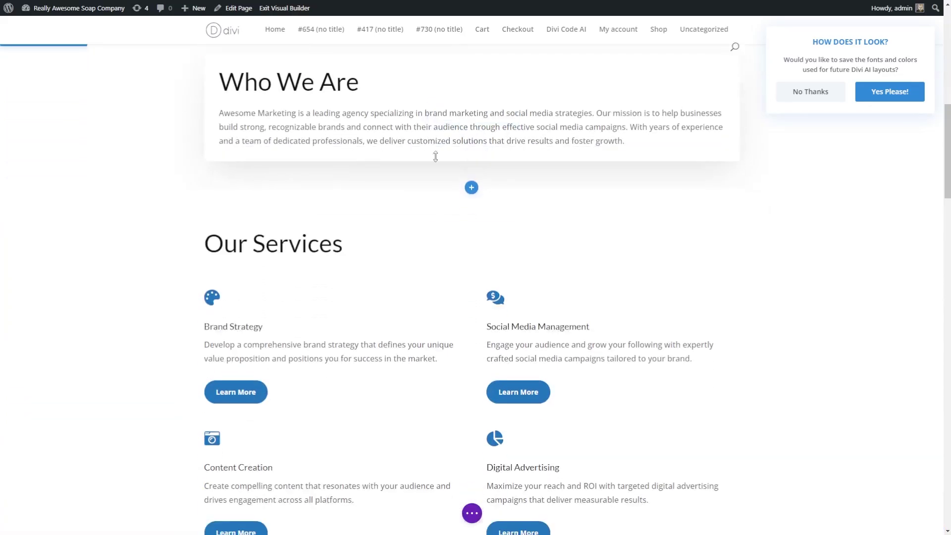
{"action": "scroll", "coordinate": [429, 380], "scroll_direction": "down", "scroll_amount": 15}
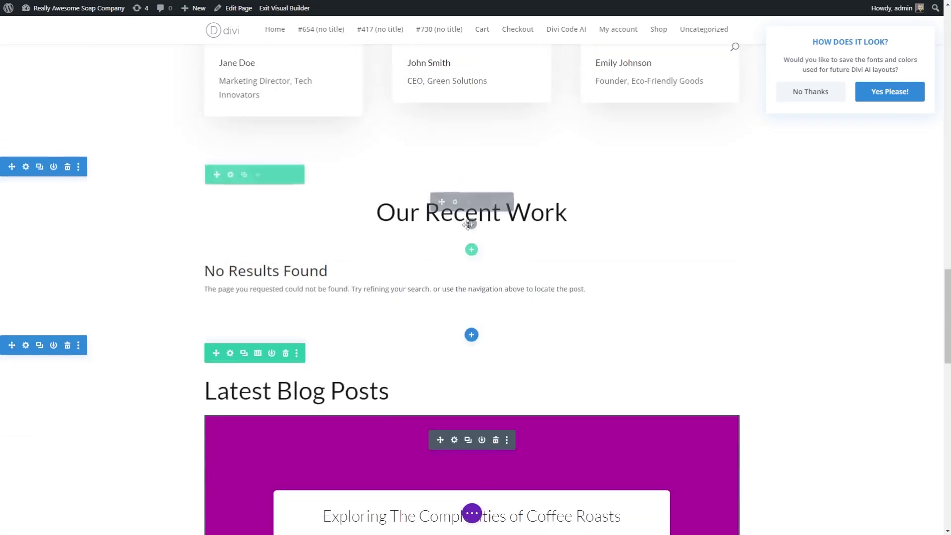
{"action": "scroll", "coordinate": [462, 271], "scroll_direction": "down", "scroll_amount": 10}
{"action": "scroll", "coordinate": [445, 269], "scroll_direction": "down", "scroll_amount": 2}
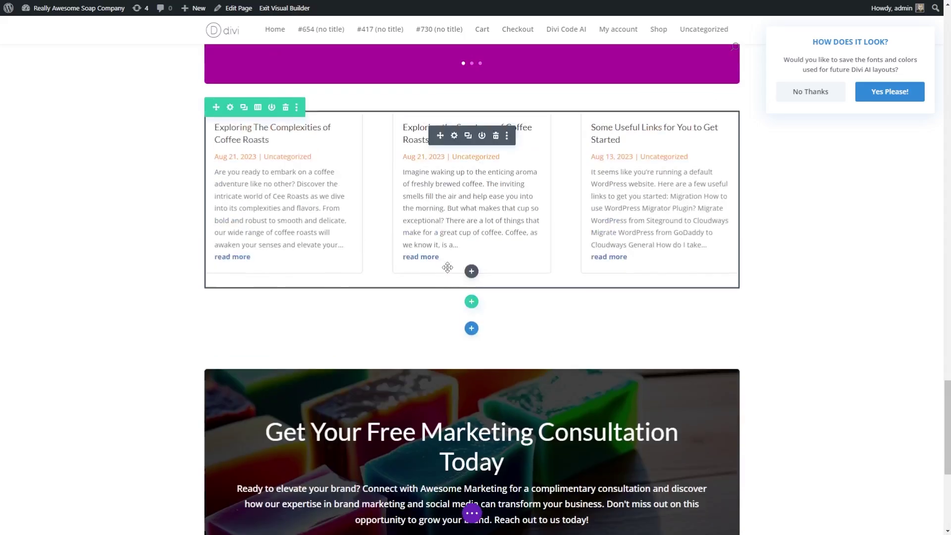
{"action": "scroll", "coordinate": [448, 269], "scroll_direction": "up", "scroll_amount": 20}
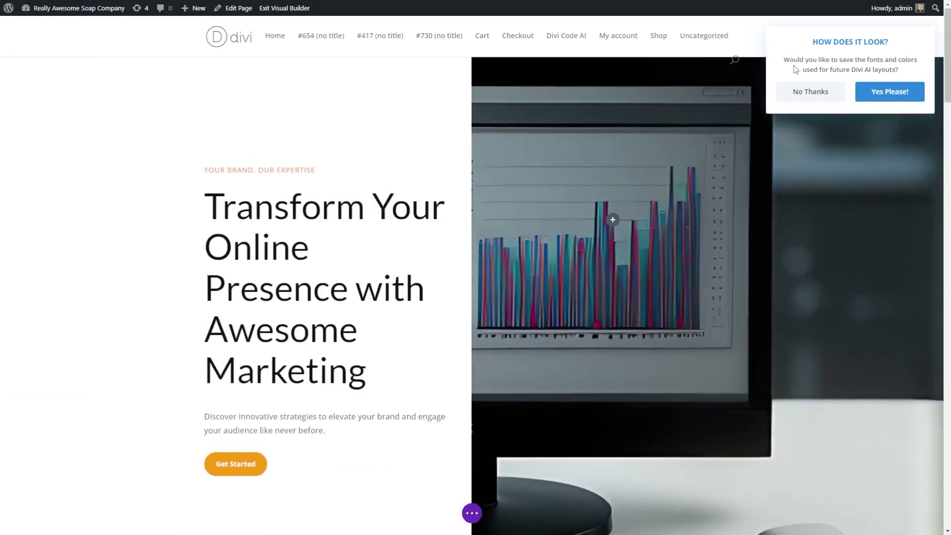
{"action": "left_click_drag", "start_coordinate": [791, 60], "coordinate": [898, 72]}
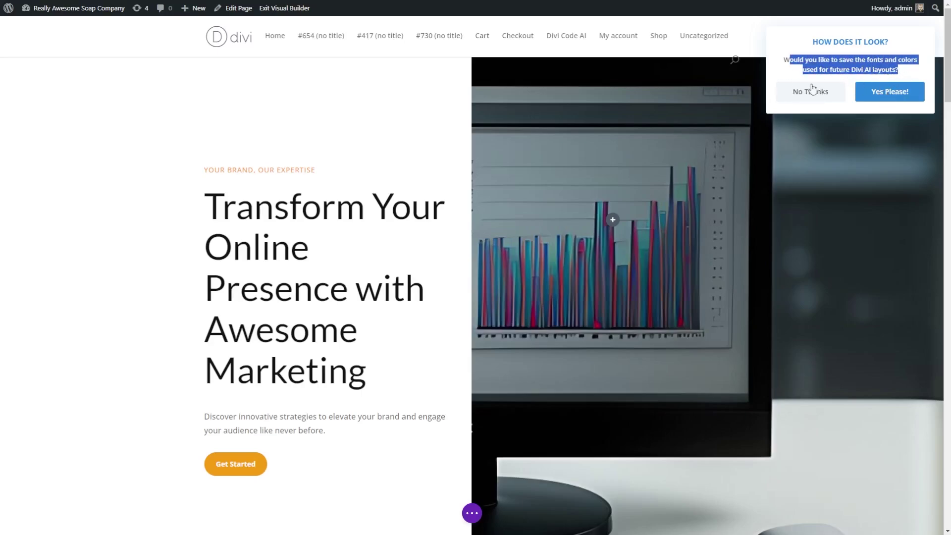
{"action": "left_click", "coordinate": [834, 61]}
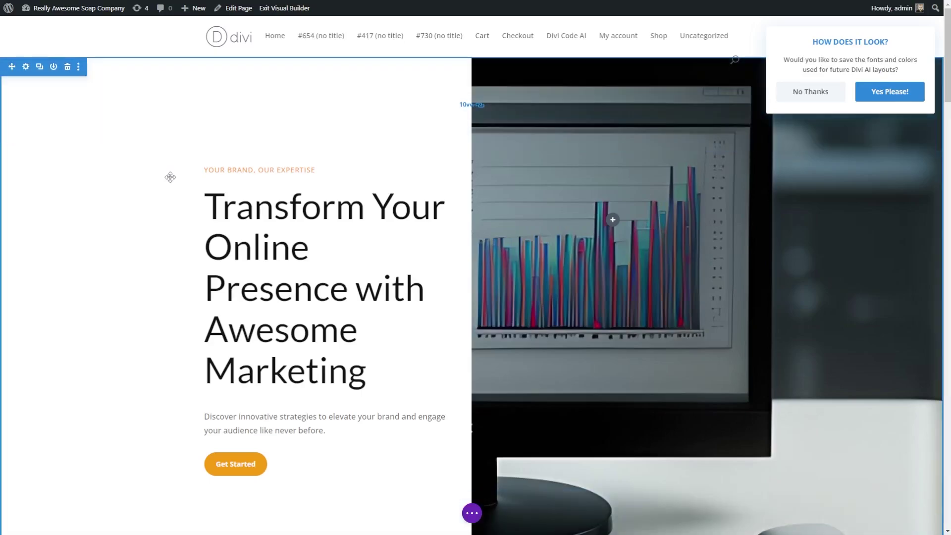